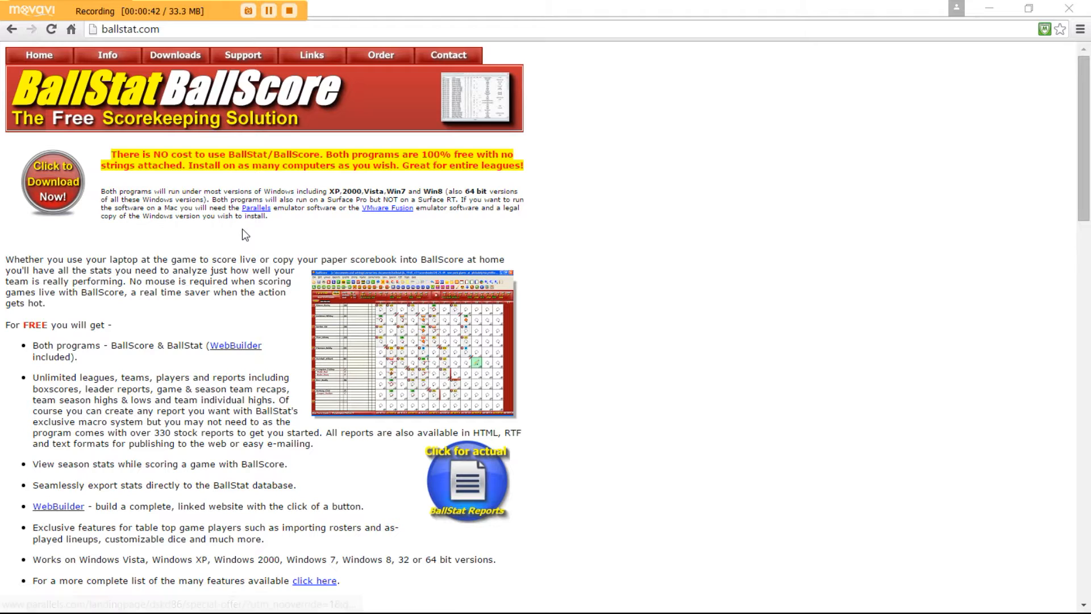
Examine the BallStat homepage for the roster downloads, including the link to all MLB rosters from 1871 to 2008
{"action": "scroll", "coordinate": [242, 229], "scroll_direction": "down", "scroll_amount": 5}
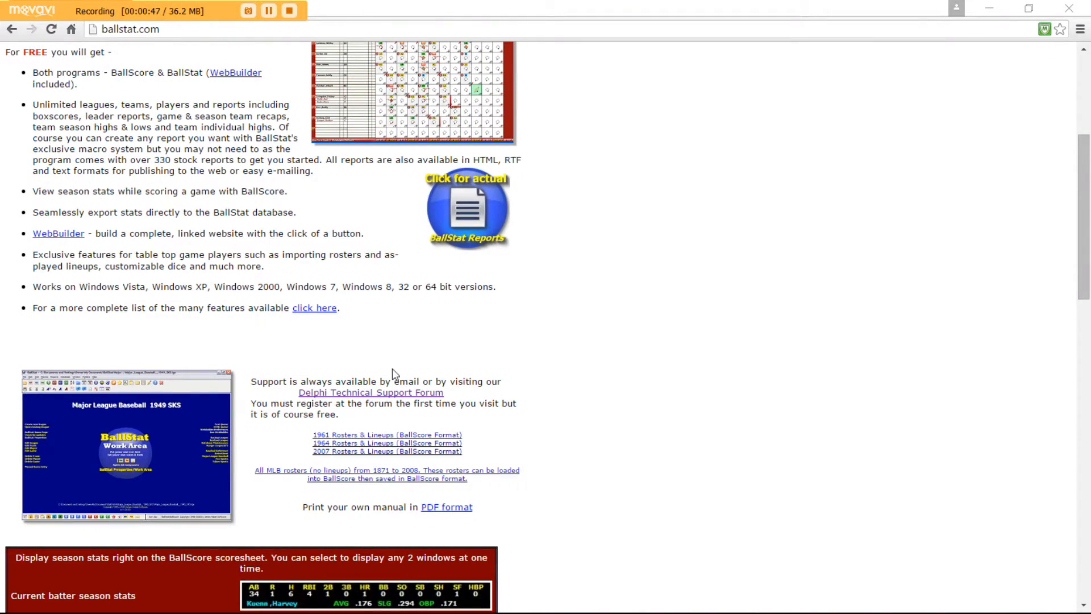
{"action": "scroll", "coordinate": [388, 376], "scroll_direction": "down", "scroll_amount": 1}
{"action": "left_click", "coordinate": [376, 410]}
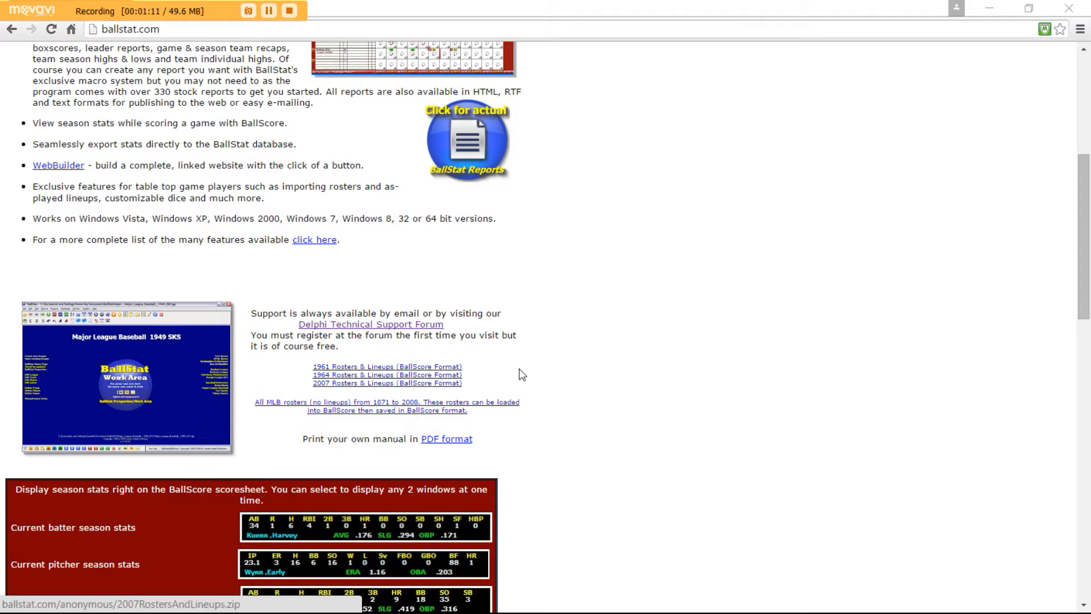
Close the browser and launch BallScore from the desktop
{"action": "left_click", "coordinate": [1069, 9]}
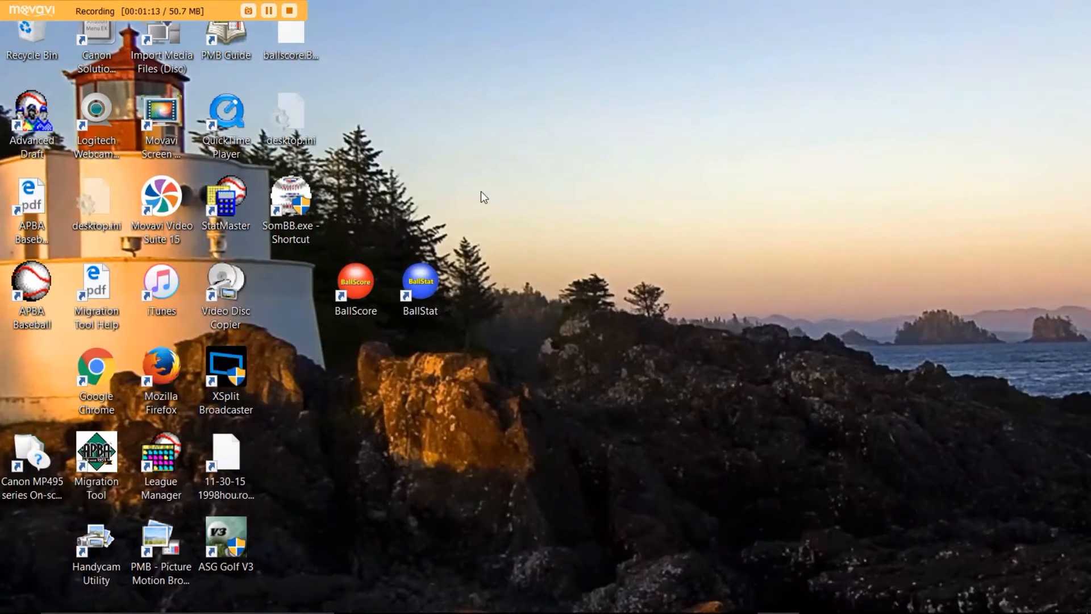
{"action": "double_click", "coordinate": [372, 289]}
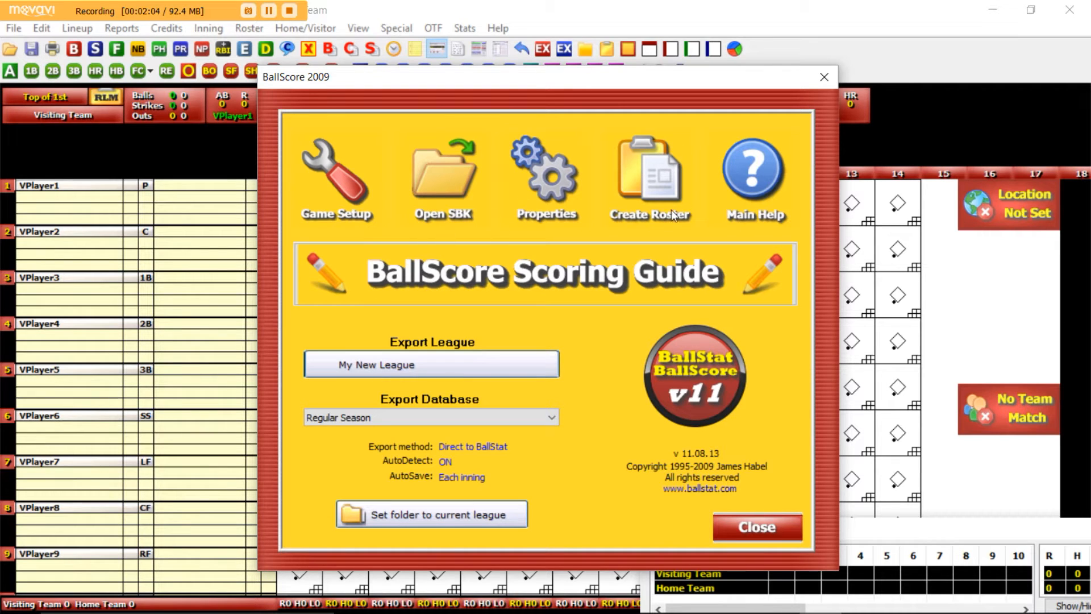
Examine the Create Roster form's team name and player fields, and exit it without entering a roster
{"action": "left_click", "coordinate": [642, 184]}
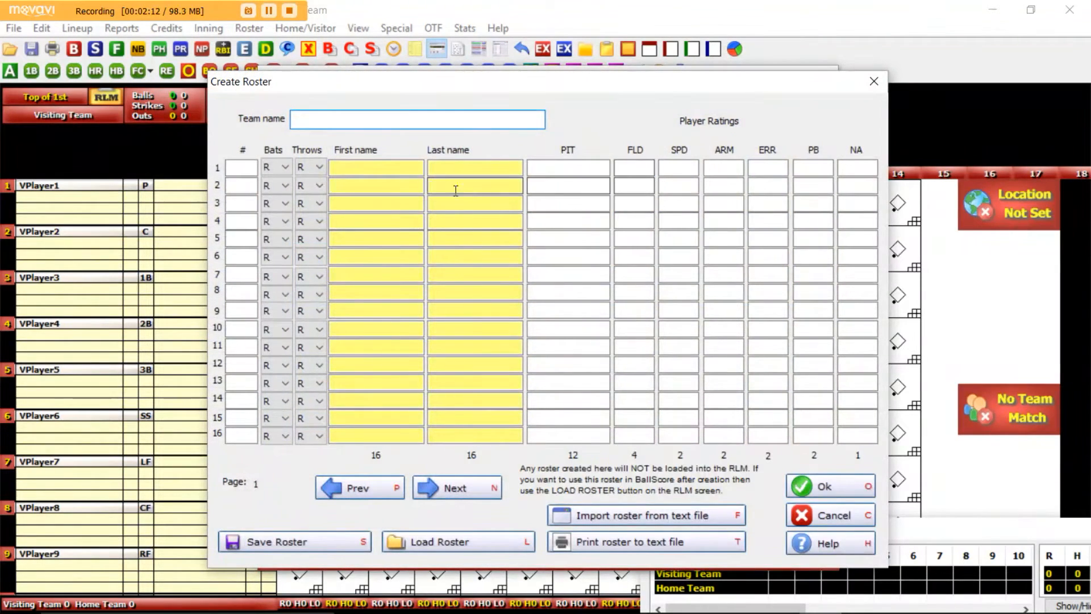
{"action": "left_click", "coordinate": [358, 166]}
{"action": "left_click", "coordinate": [344, 120]}
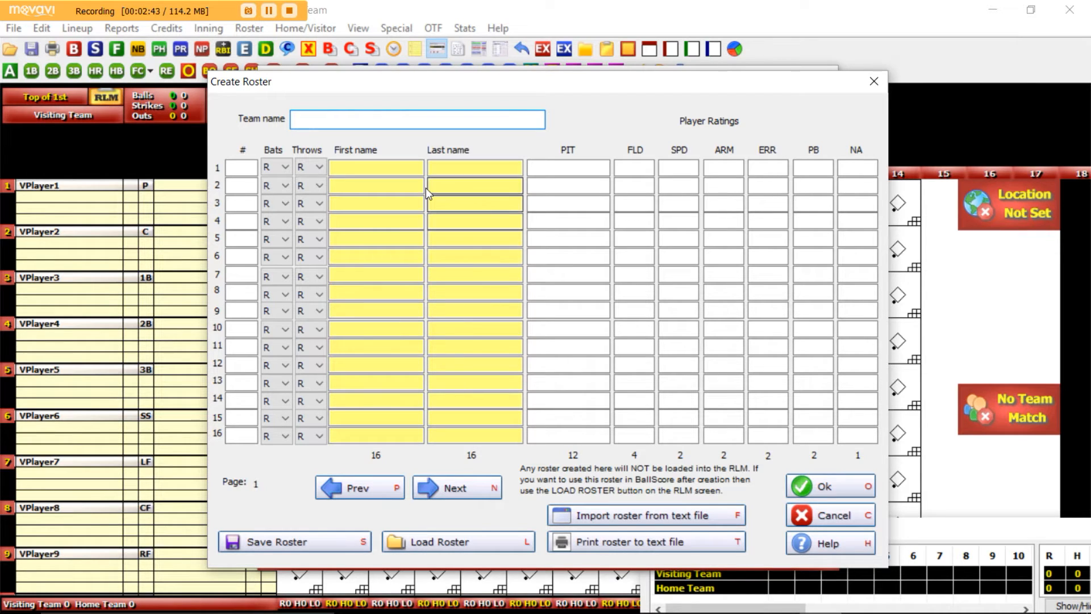
{"action": "left_click", "coordinate": [873, 81]}
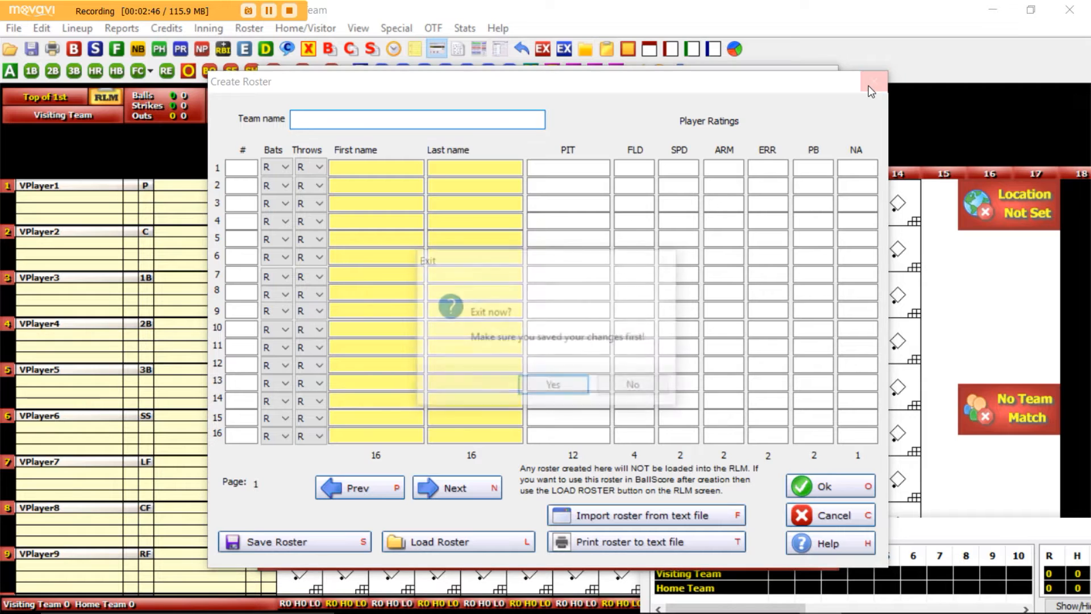
{"action": "left_click", "coordinate": [555, 388]}
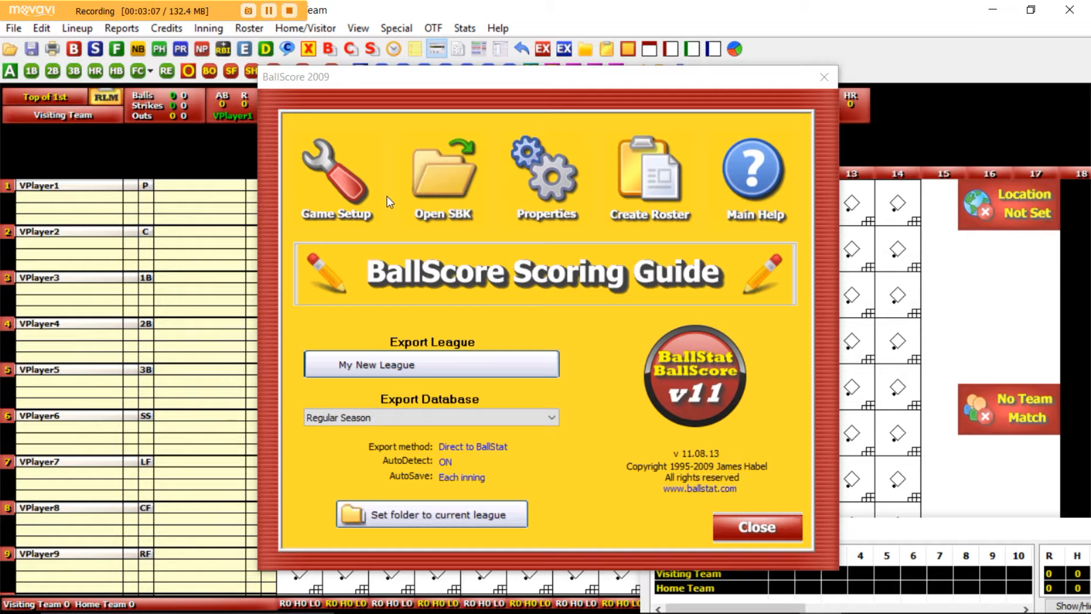
Start a new game setup, discarding the current scorebook and accepting February 25, 2016 as the game date
{"action": "left_click", "coordinate": [339, 184]}
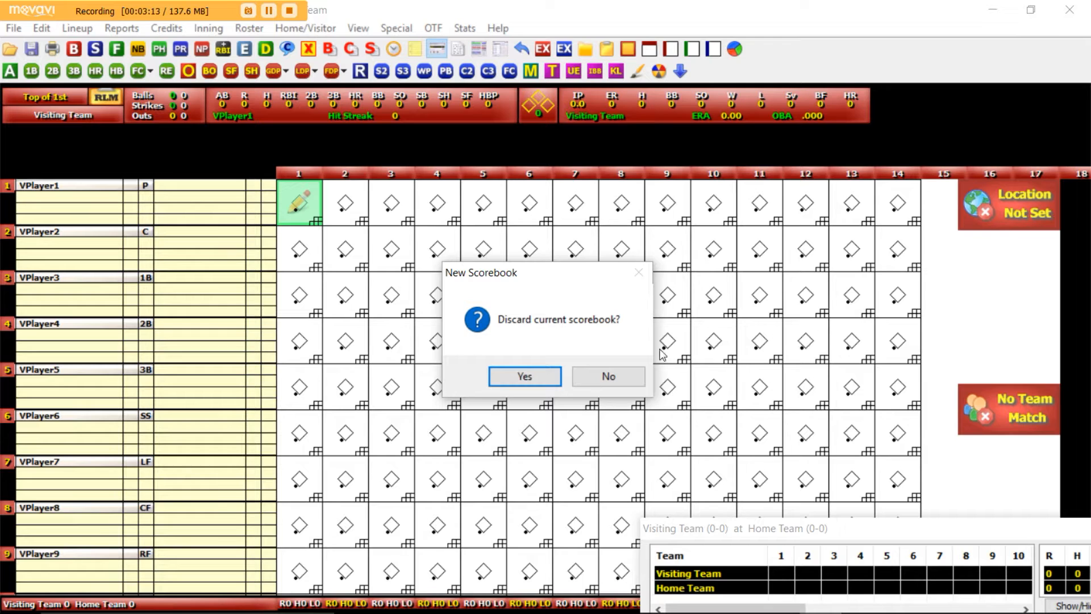
{"action": "left_click", "coordinate": [515, 377]}
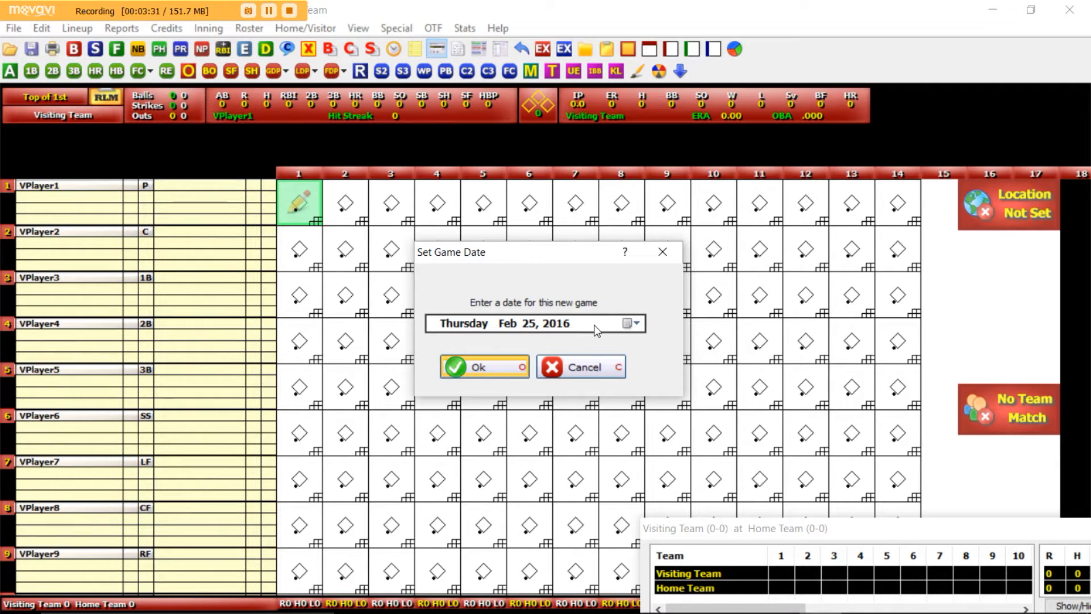
{"action": "left_click", "coordinate": [510, 368]}
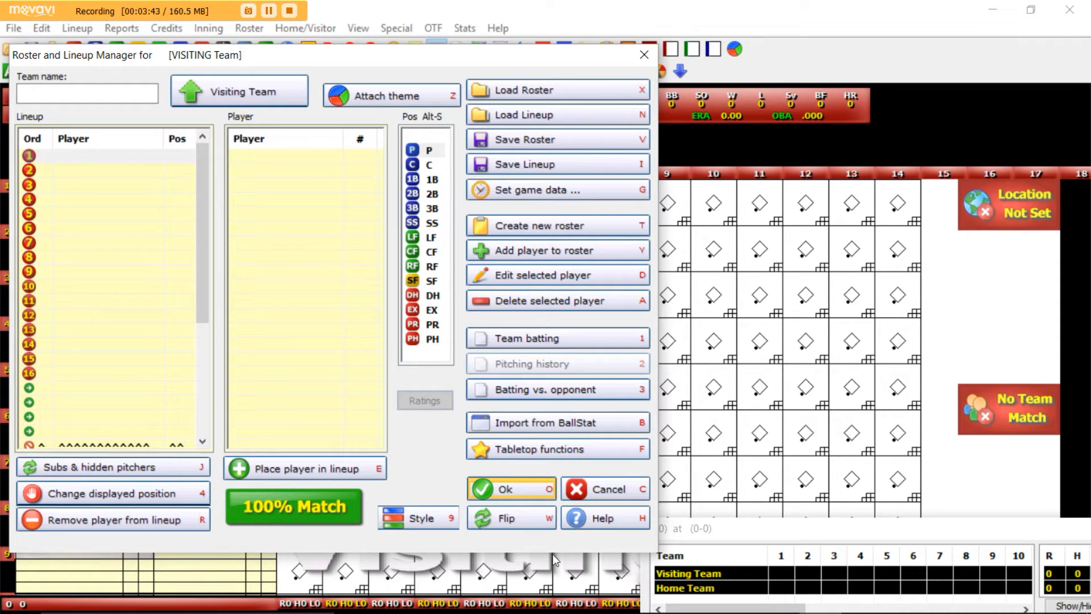
Load the visiting team's roster 1988BAL.ros from the 1988 AL folder inside Downloads > Rosters1871-2008 (1) - Copy
{"action": "left_click", "coordinate": [513, 91]}
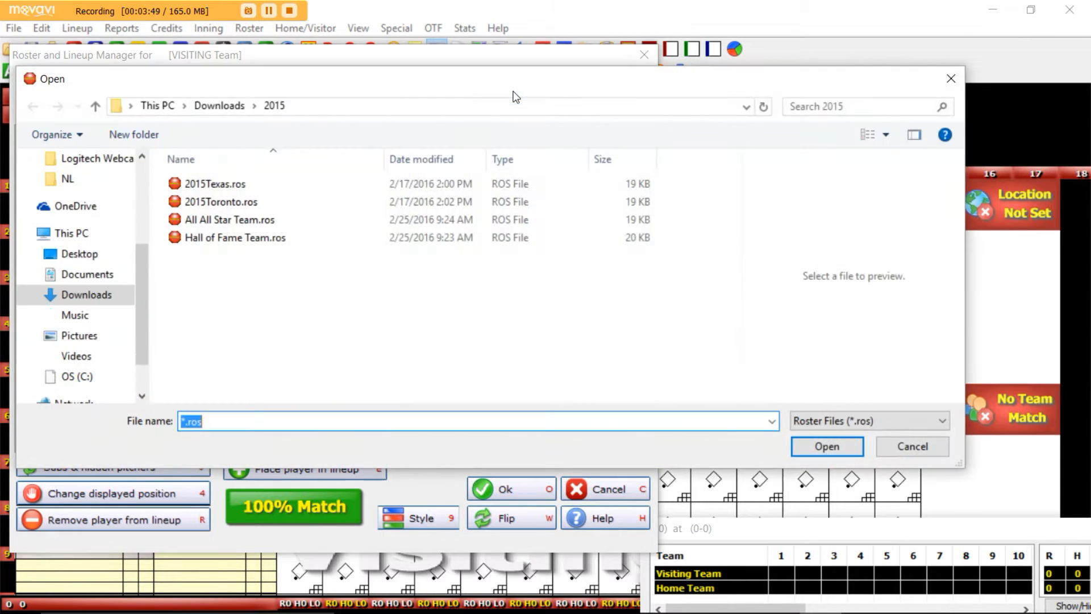
{"action": "left_click", "coordinate": [95, 107]}
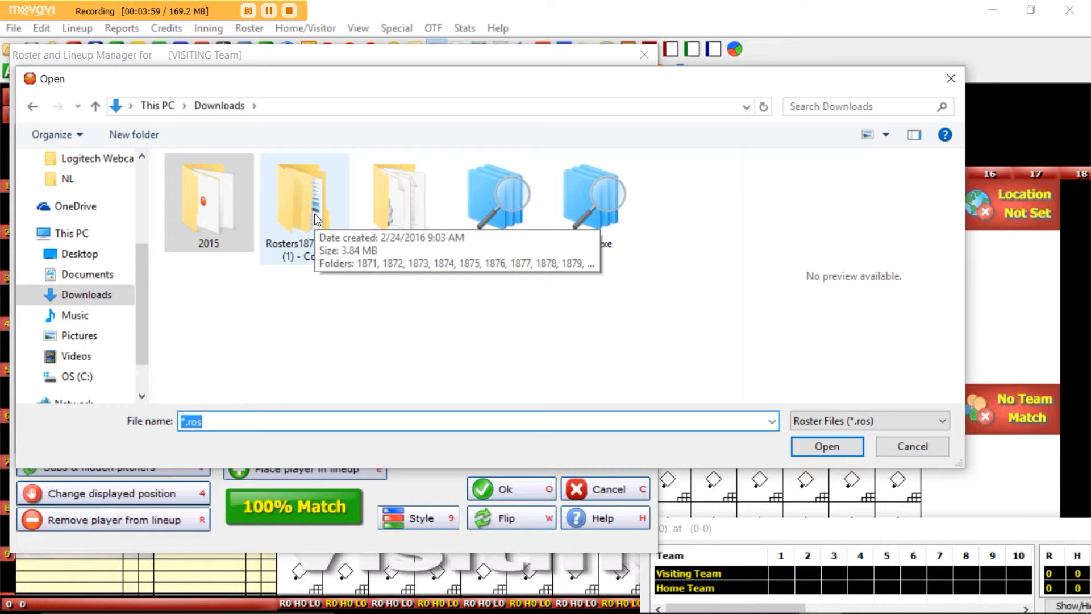
{"action": "double_click", "coordinate": [317, 219]}
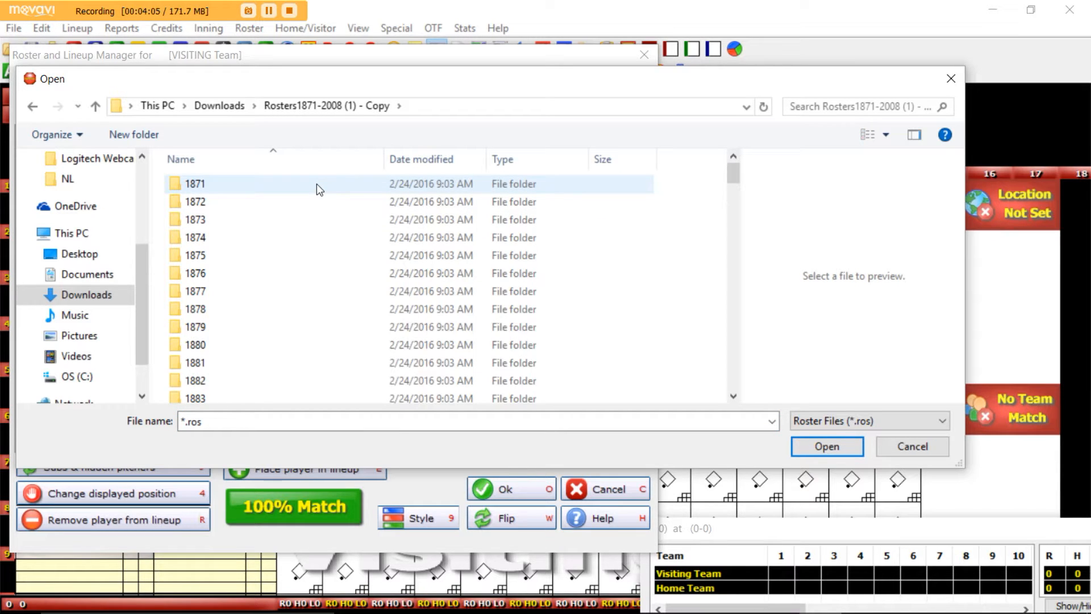
{"action": "scroll", "coordinate": [316, 183], "scroll_direction": "down", "scroll_amount": 3}
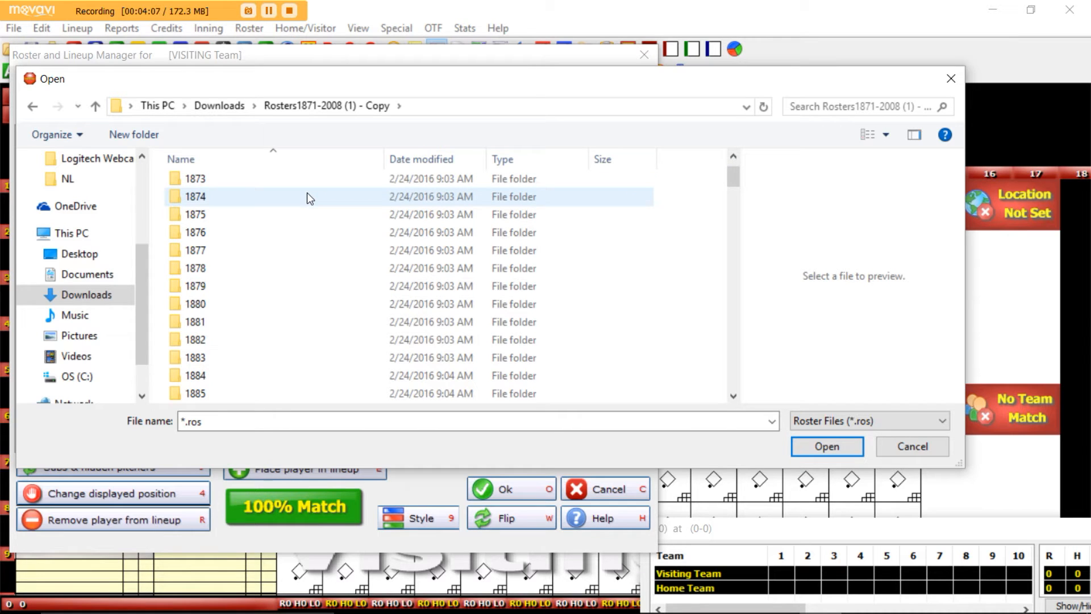
{"action": "scroll", "coordinate": [307, 202], "scroll_direction": "down", "scroll_amount": 18}
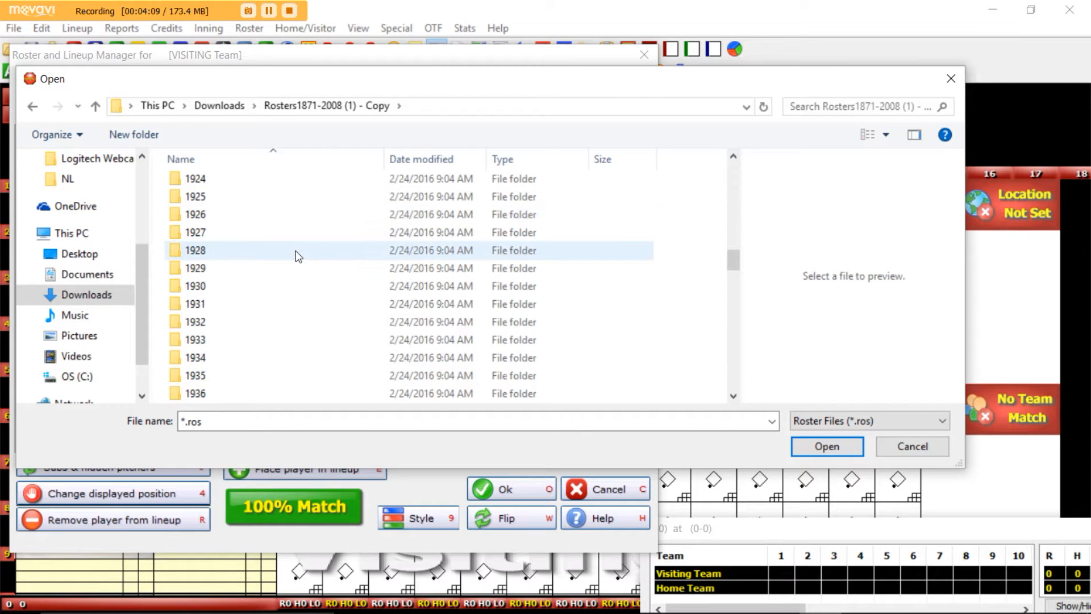
{"action": "scroll", "coordinate": [295, 278], "scroll_direction": "down", "scroll_amount": 18}
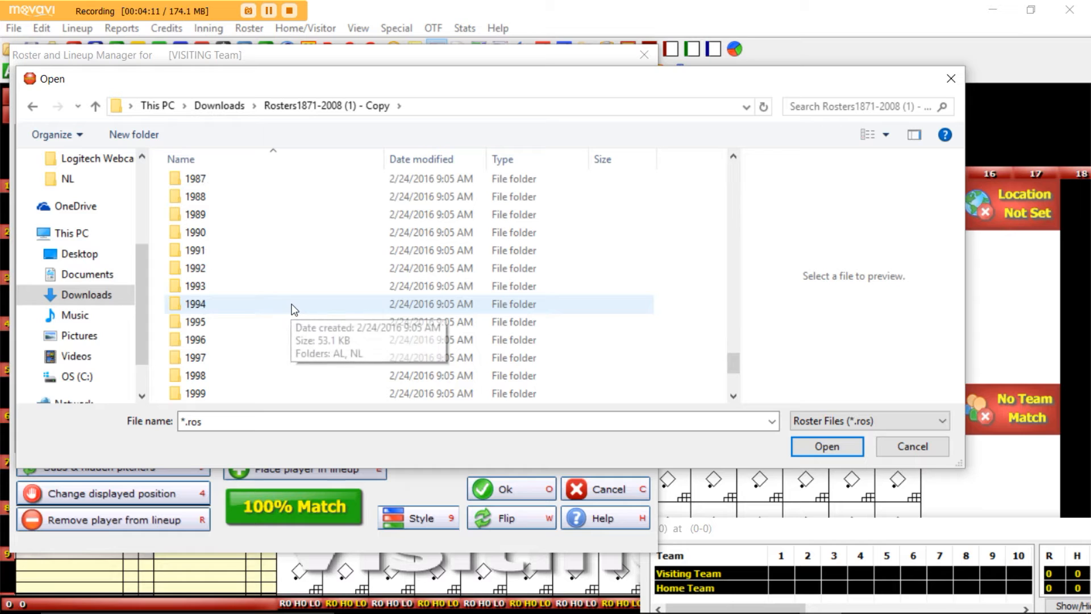
{"action": "scroll", "coordinate": [295, 310], "scroll_direction": "up", "scroll_amount": 2}
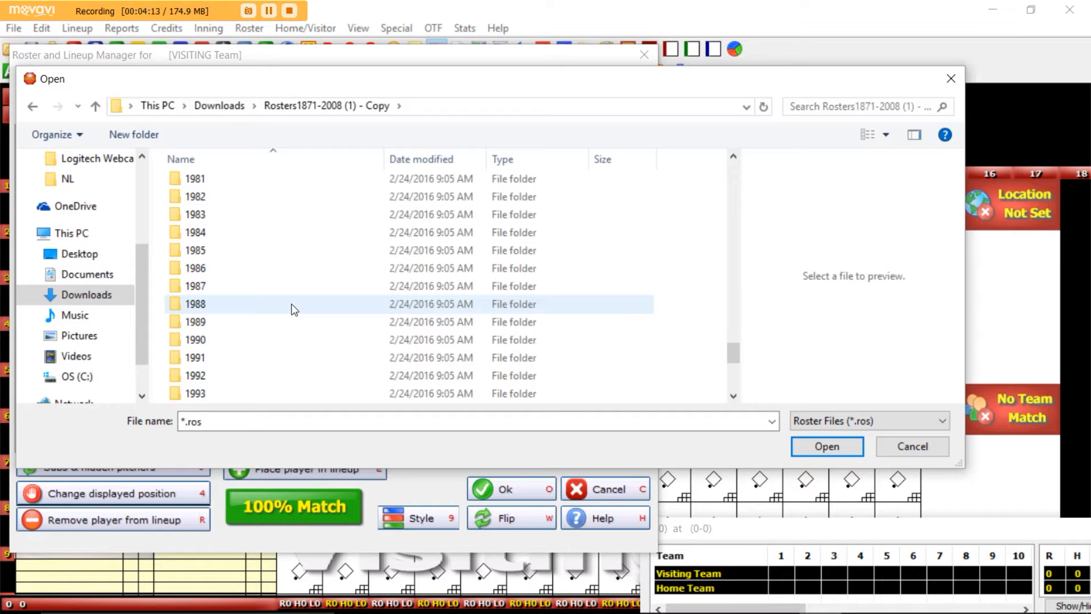
{"action": "double_click", "coordinate": [295, 307]}
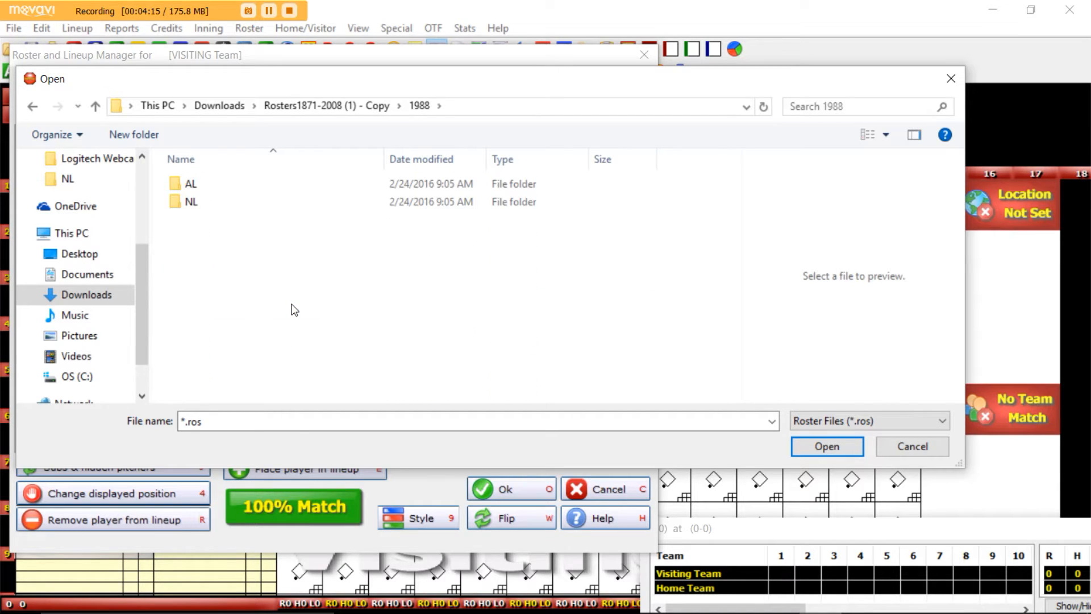
{"action": "left_click", "coordinate": [263, 193]}
{"action": "double_click", "coordinate": [263, 193]}
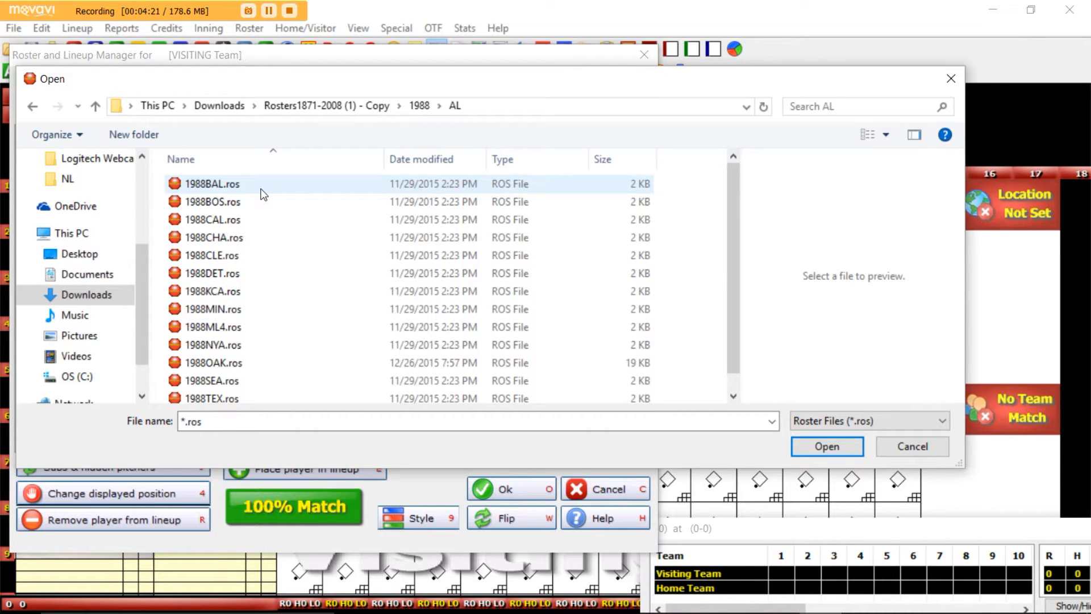
{"action": "double_click", "coordinate": [295, 194]}
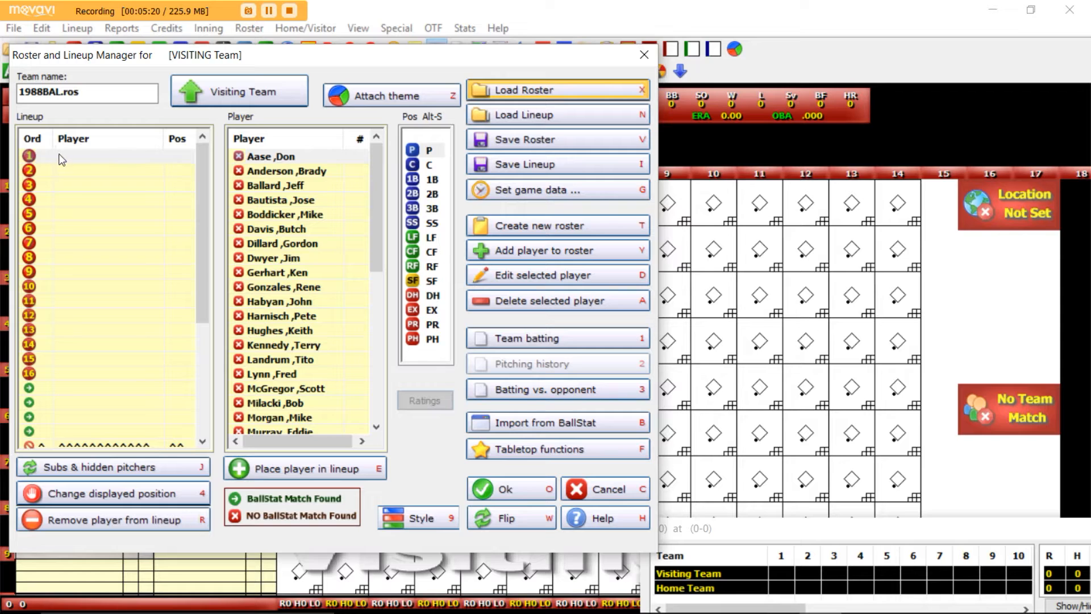
Place Brady Anderson first in the visiting lineup at C and Jeff Ballard second at 1B
{"action": "left_click", "coordinate": [267, 170]}
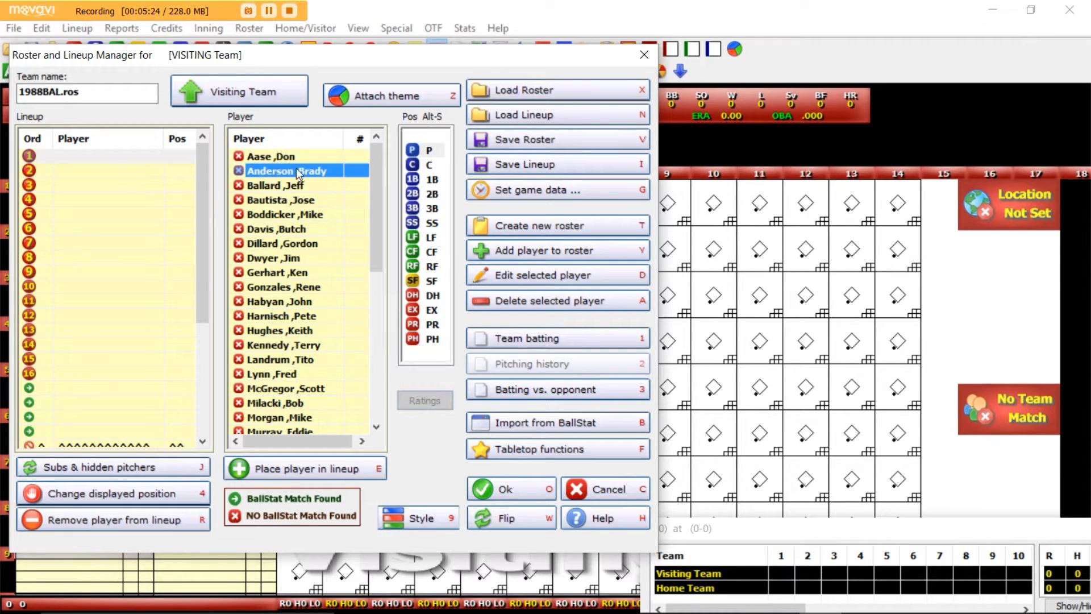
{"action": "left_click", "coordinate": [414, 170]}
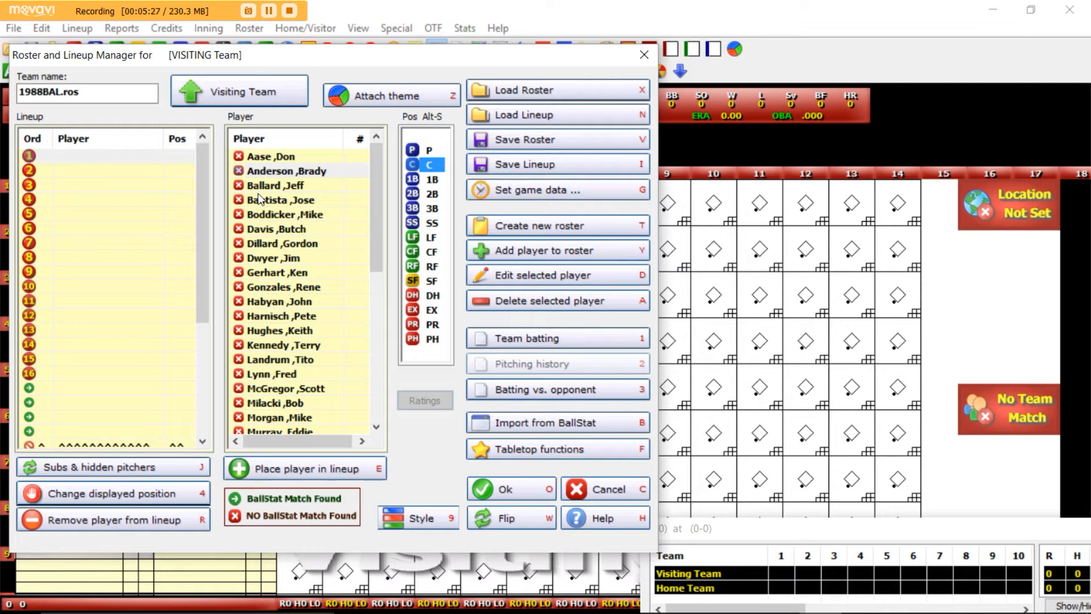
{"action": "left_click", "coordinate": [421, 164]}
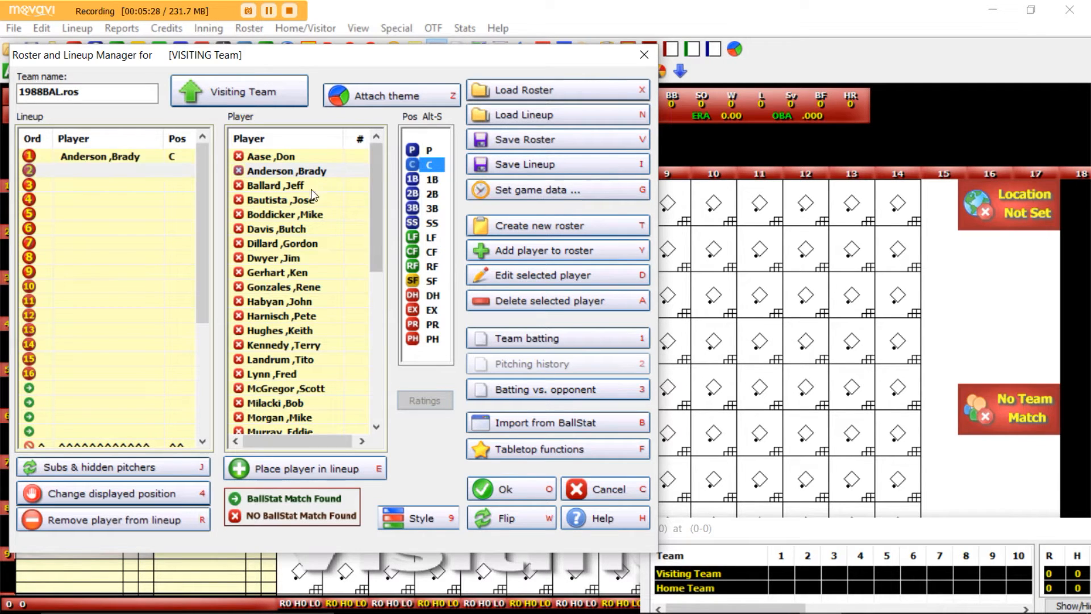
{"action": "left_click", "coordinate": [294, 185]}
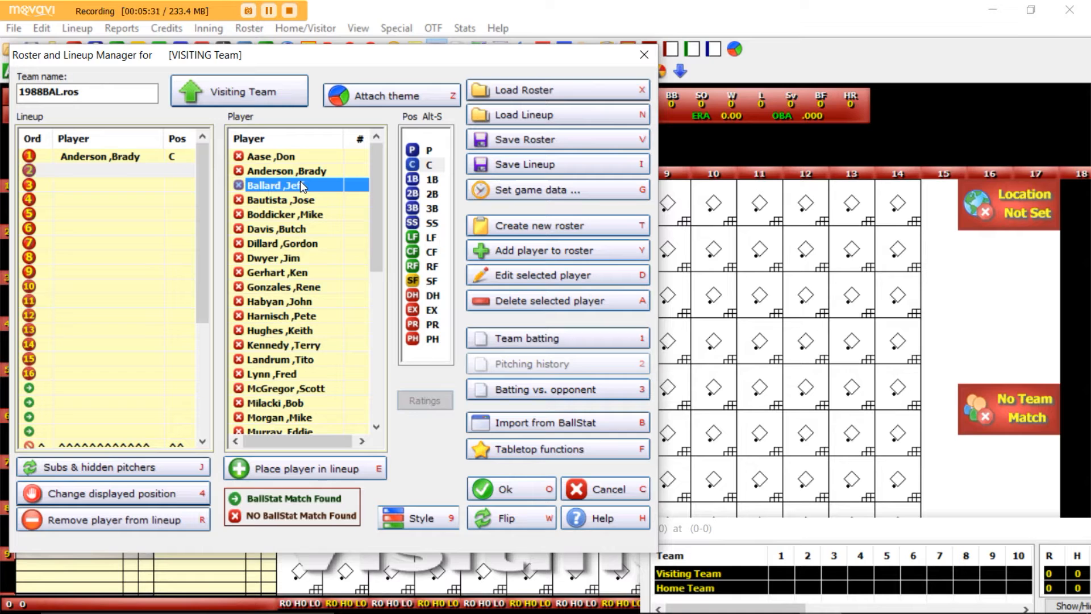
{"action": "left_click", "coordinate": [411, 178]}
{"action": "left_click", "coordinate": [412, 178]}
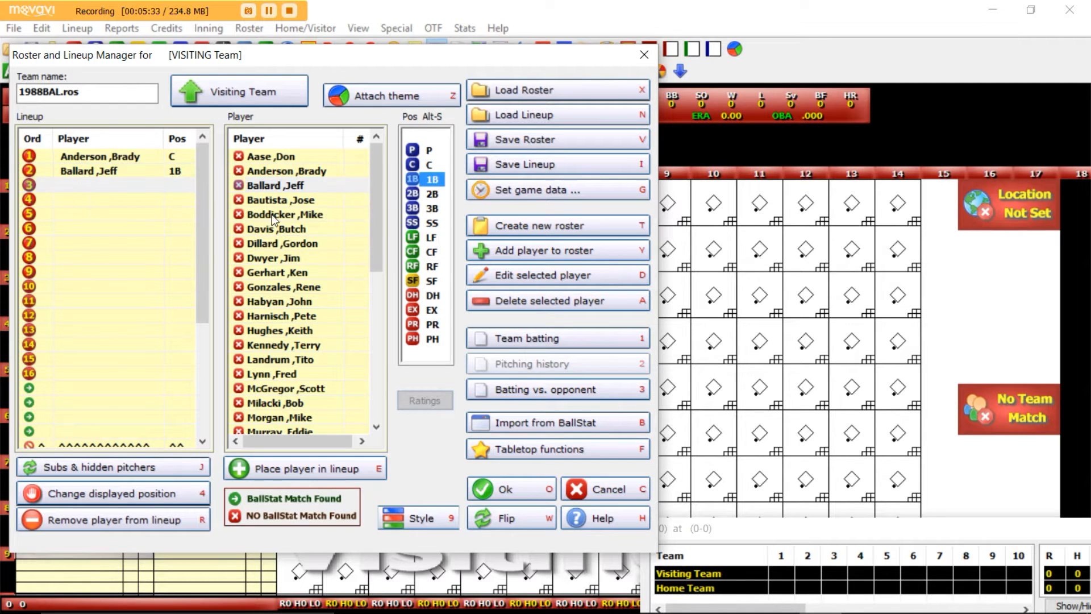
Add Jose Bautista at 2B and Mike Boddicker at 3B as the third and fourth batters
{"action": "left_click", "coordinate": [262, 199]}
{"action": "left_click", "coordinate": [412, 192]}
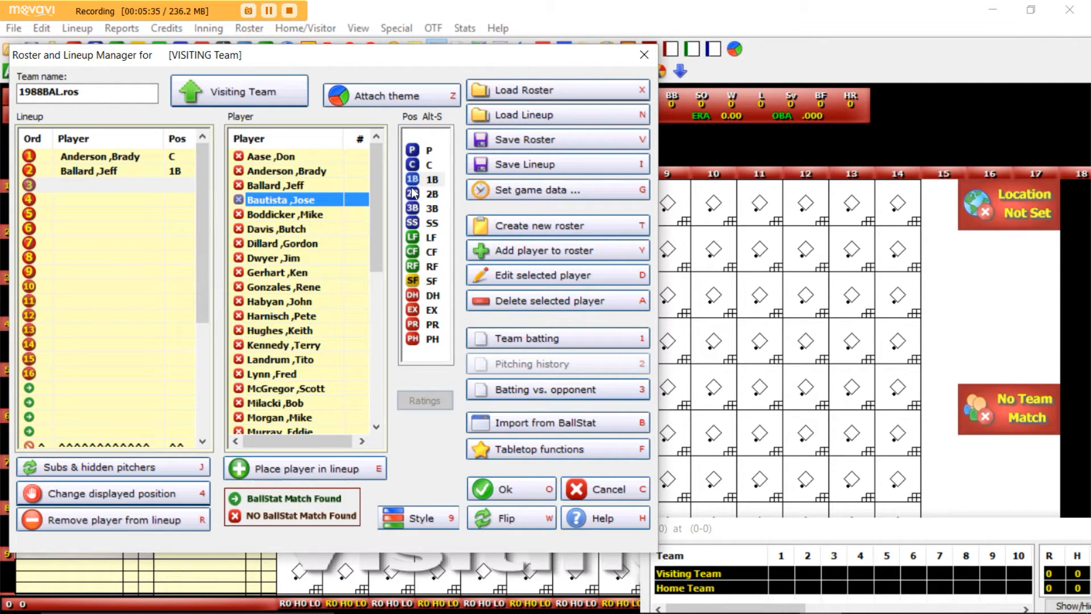
{"action": "left_click", "coordinate": [412, 192]}
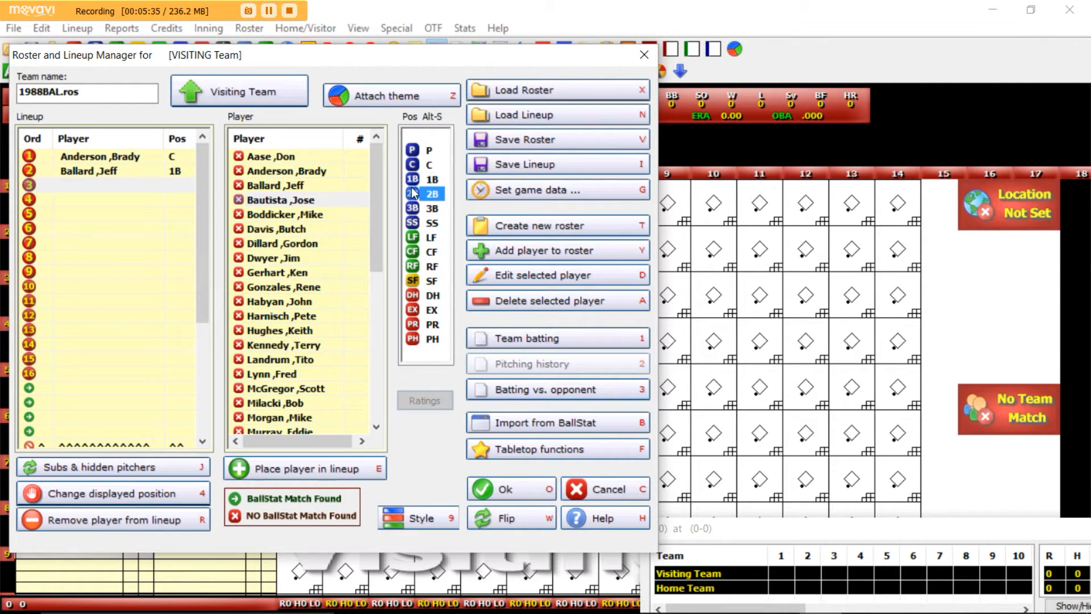
{"action": "left_click", "coordinate": [278, 214]}
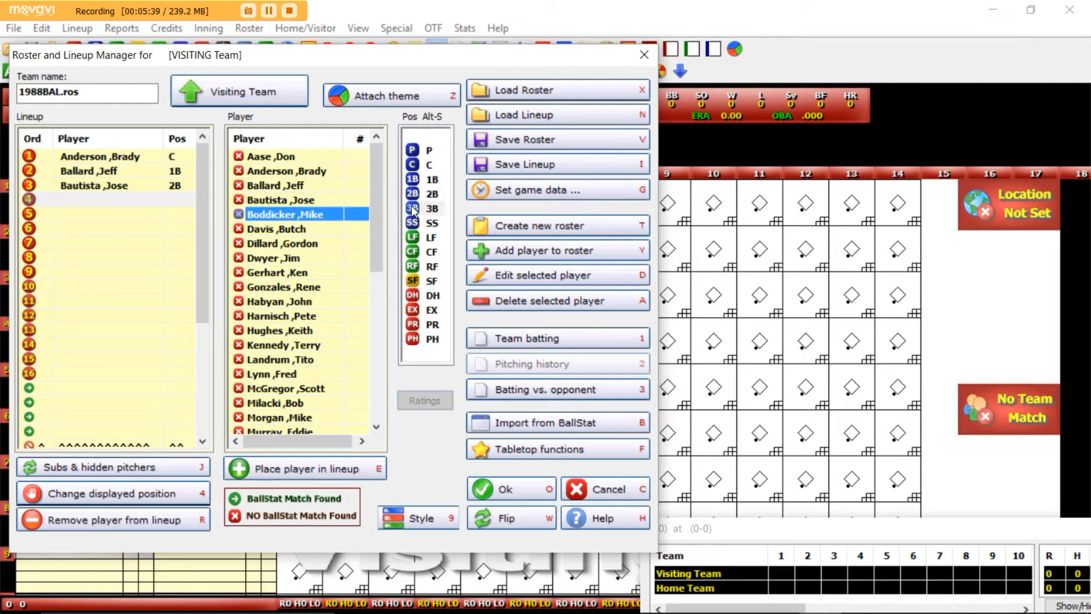
{"action": "double_click", "coordinate": [412, 207]}
Fill lineup spots five to seven with Butch Davis at SS, Gordon Dillard at LF and Jim Dwyer at CF
{"action": "left_click", "coordinate": [281, 231]}
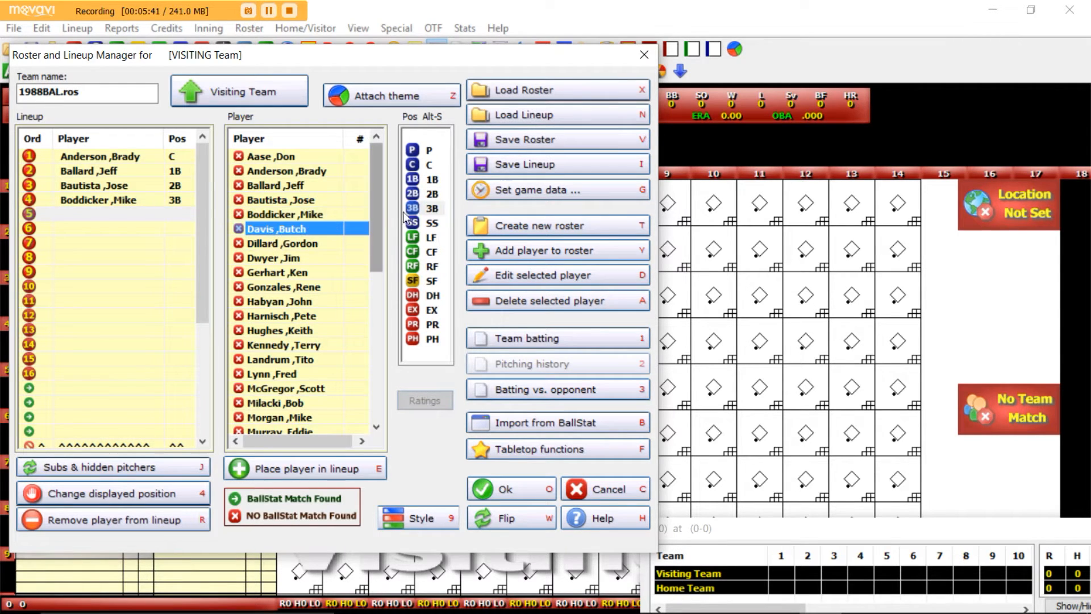
{"action": "double_click", "coordinate": [422, 221]}
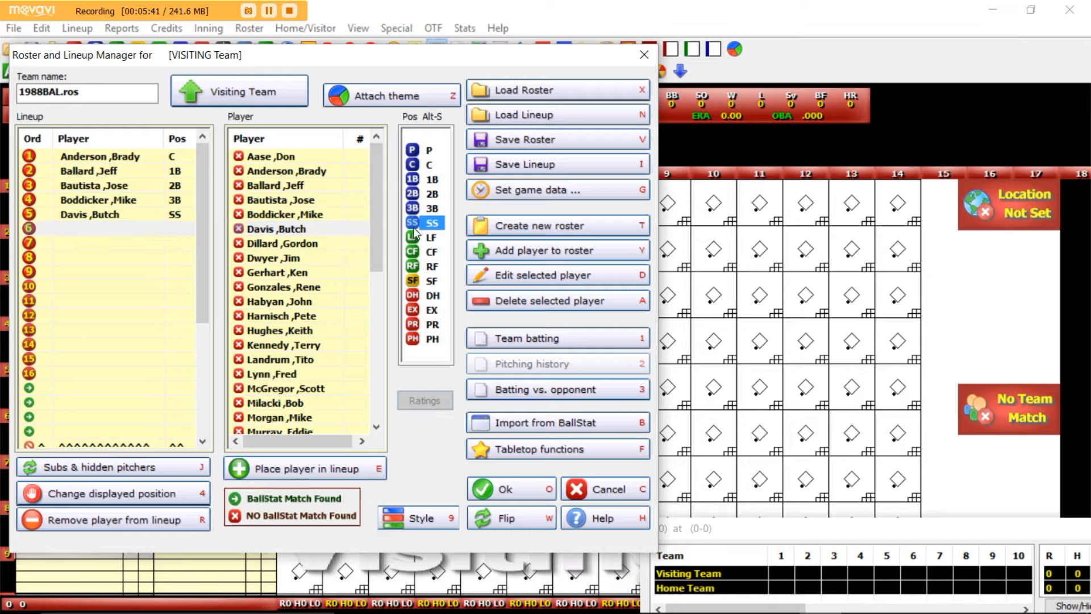
{"action": "left_click", "coordinate": [277, 247]}
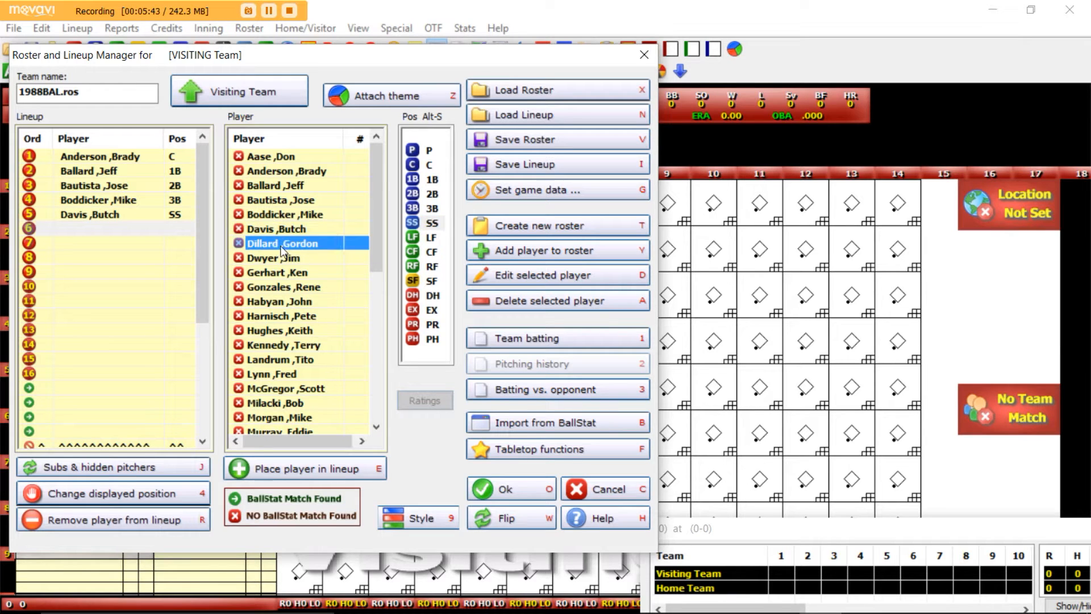
{"action": "double_click", "coordinate": [413, 238]}
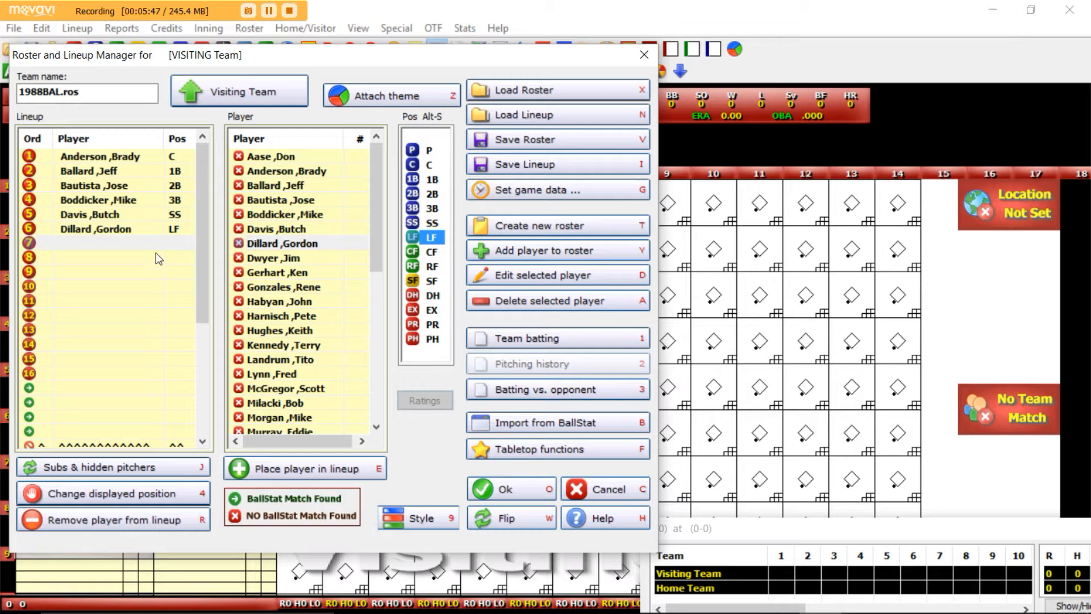
{"action": "left_click", "coordinate": [268, 256]}
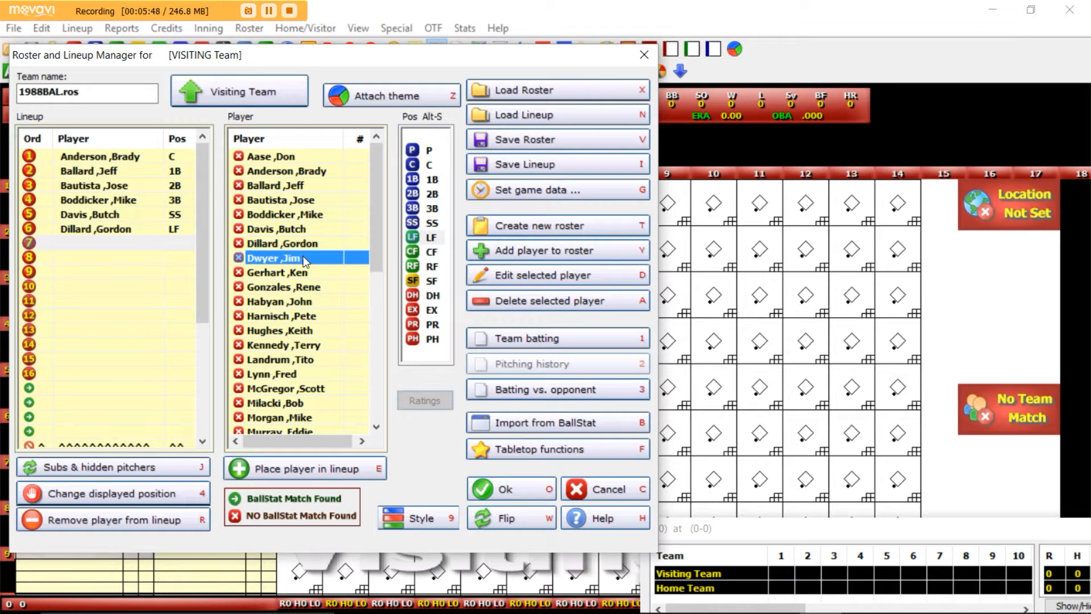
{"action": "double_click", "coordinate": [413, 251]}
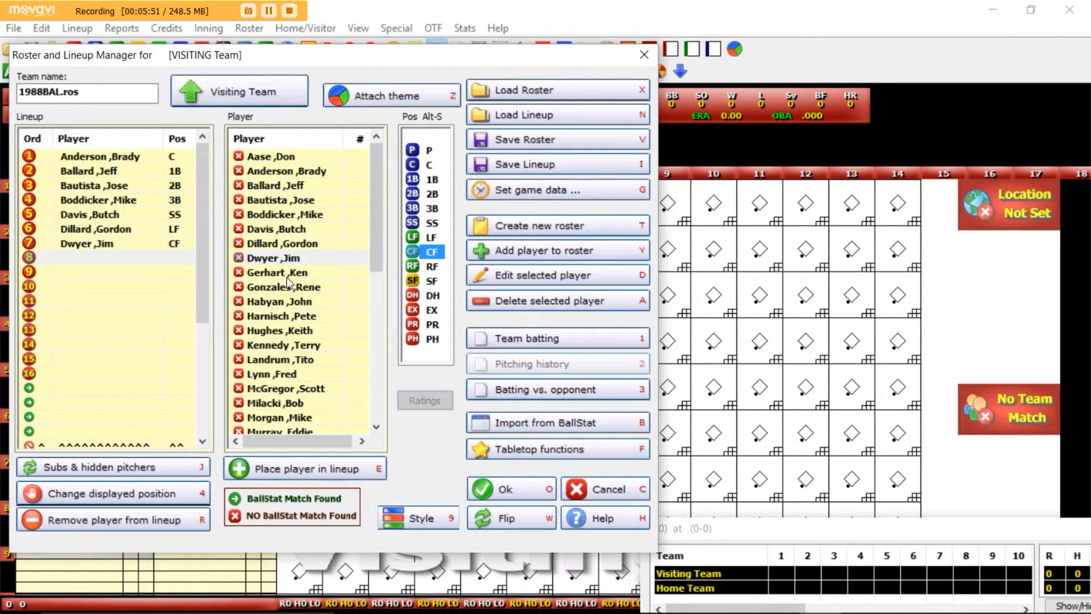
Fill lineup spots eight and nine with Ken Gerhart at RF and Rene Gonzales at DH
{"action": "left_click", "coordinate": [285, 277]}
{"action": "double_click", "coordinate": [412, 264]}
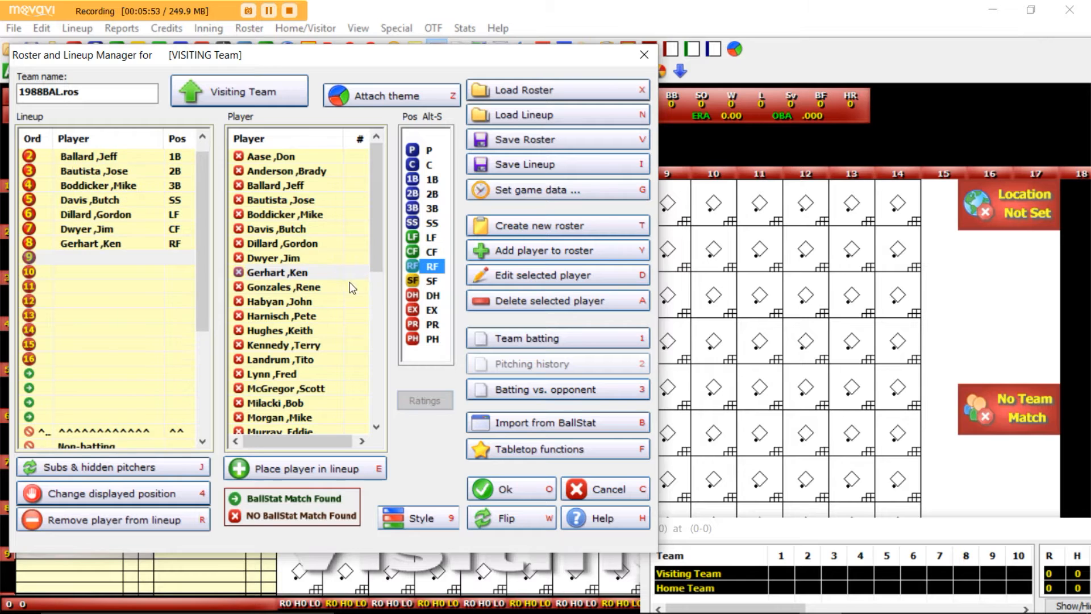
{"action": "left_click", "coordinate": [309, 287]}
{"action": "double_click", "coordinate": [415, 294]}
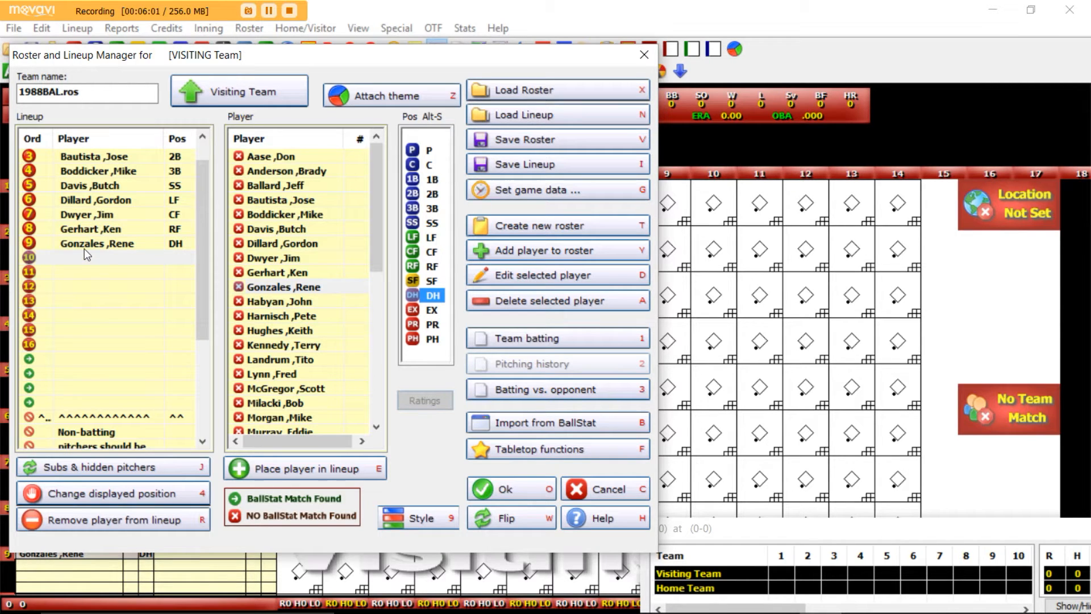
Assign Terry Kennedy as the non-batting pitcher and accept the visiting lineup with the Green set-defense option
{"action": "left_click", "coordinate": [61, 357]}
{"action": "left_click", "coordinate": [290, 345]}
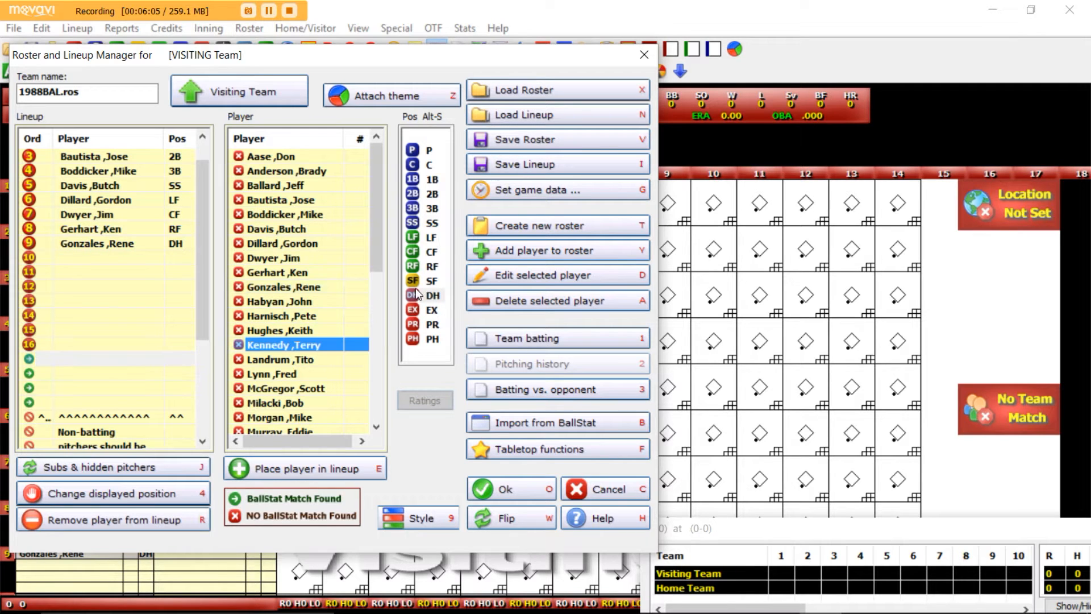
{"action": "left_click", "coordinate": [420, 149]}
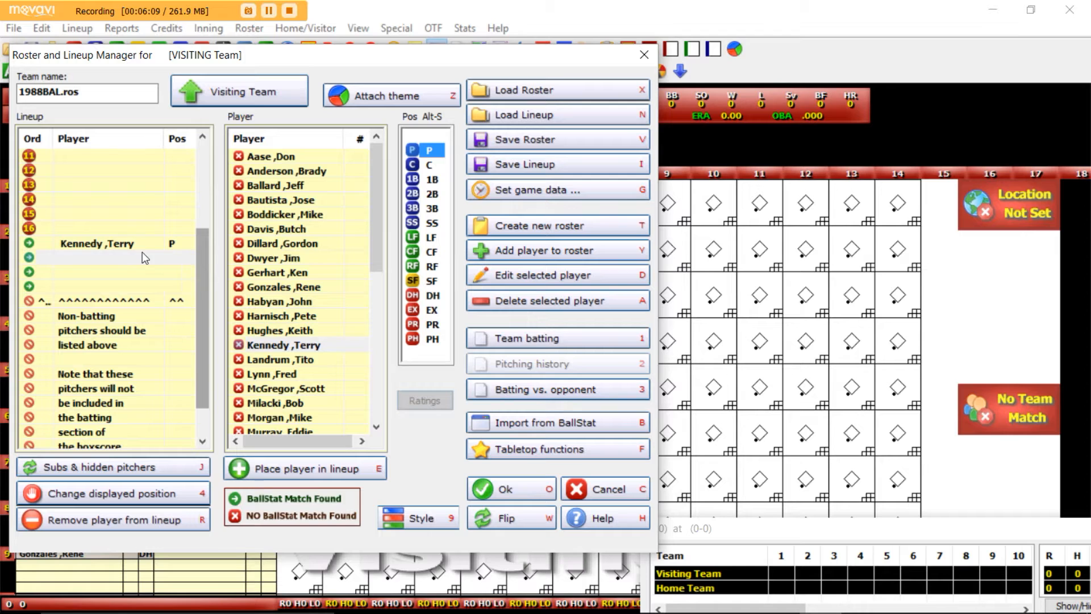
{"action": "left_click_drag", "start_coordinate": [200, 248], "coordinate": [200, 205]}
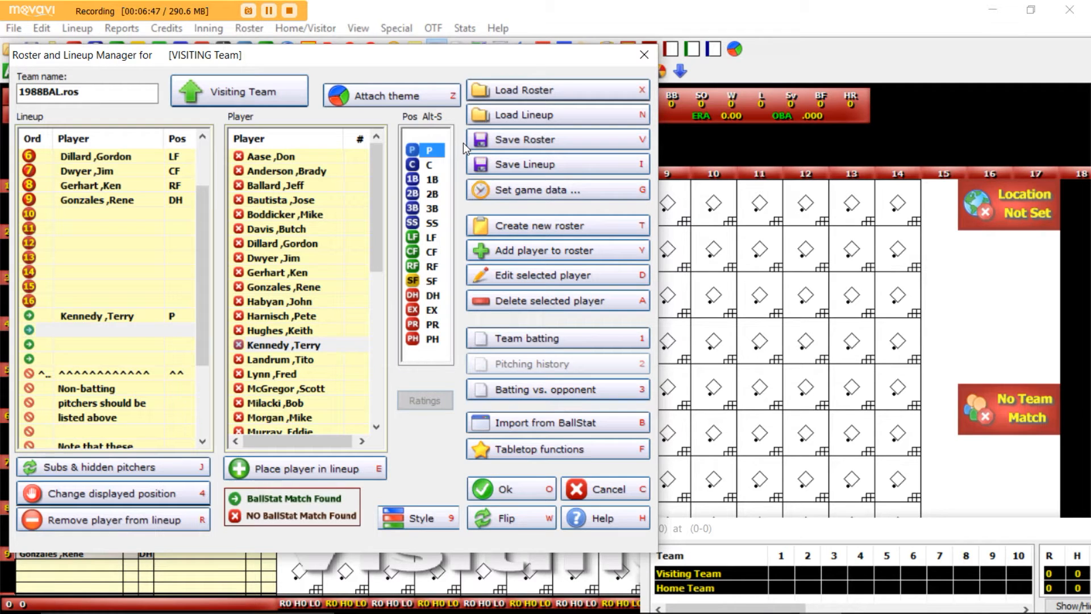
{"action": "left_click", "coordinate": [491, 489]}
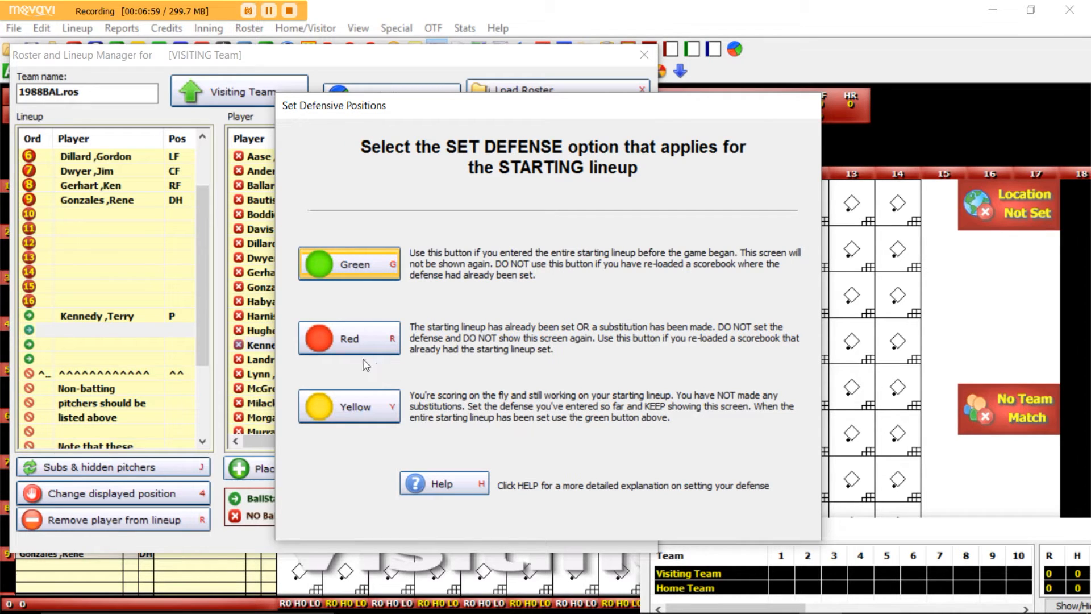
{"action": "left_click", "coordinate": [360, 262]}
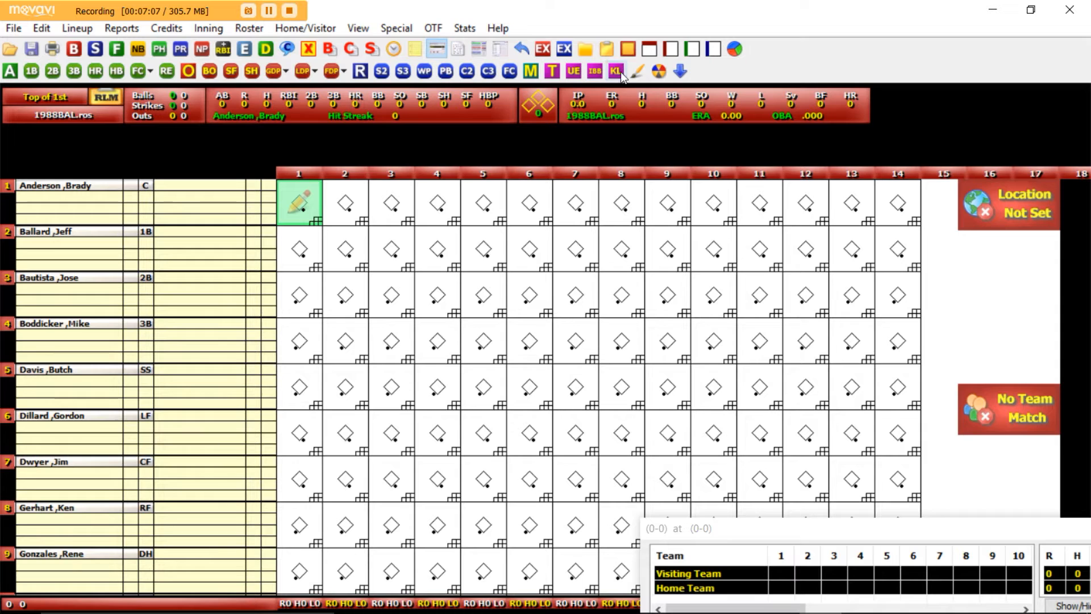
Switch the scorebook to the home team and close the floating scoreboard
{"action": "left_click", "coordinate": [684, 75]}
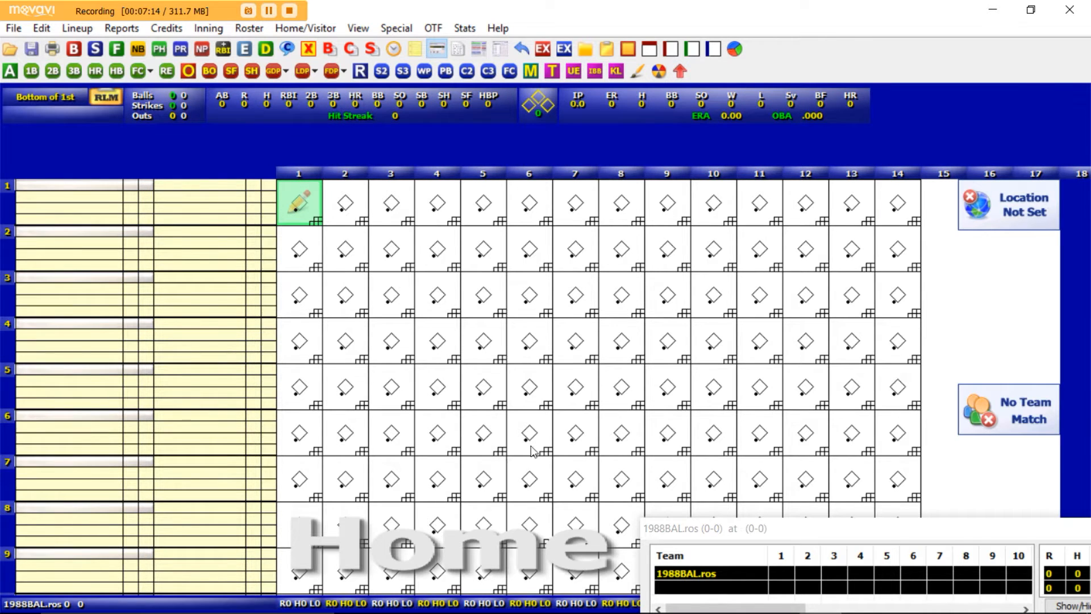
{"action": "left_click_drag", "start_coordinate": [969, 523], "coordinate": [888, 473]}
{"action": "left_click", "coordinate": [1042, 473]}
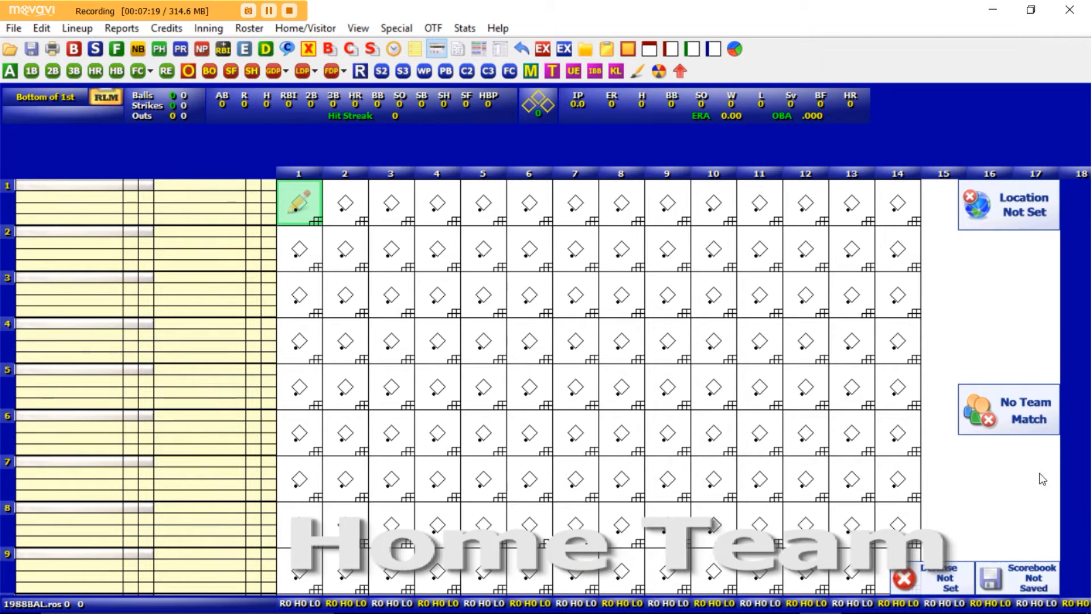
Load the home team's roster 1988OAK.ros and its saved lineup described as 12-18-15
{"action": "left_click", "coordinate": [78, 28]}
{"action": "left_click", "coordinate": [95, 254]}
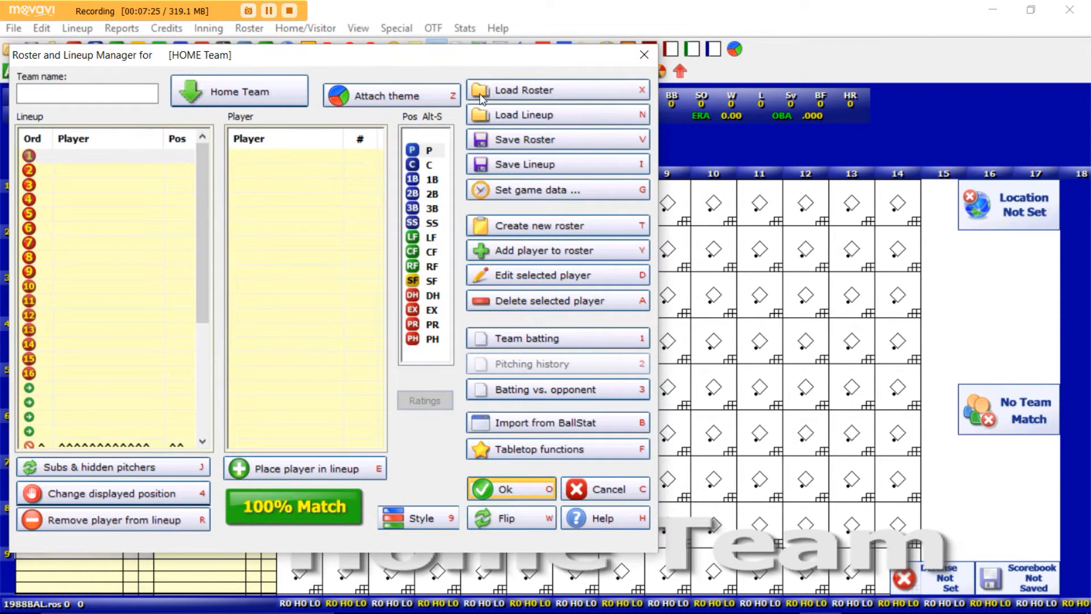
{"action": "left_click", "coordinate": [513, 85]}
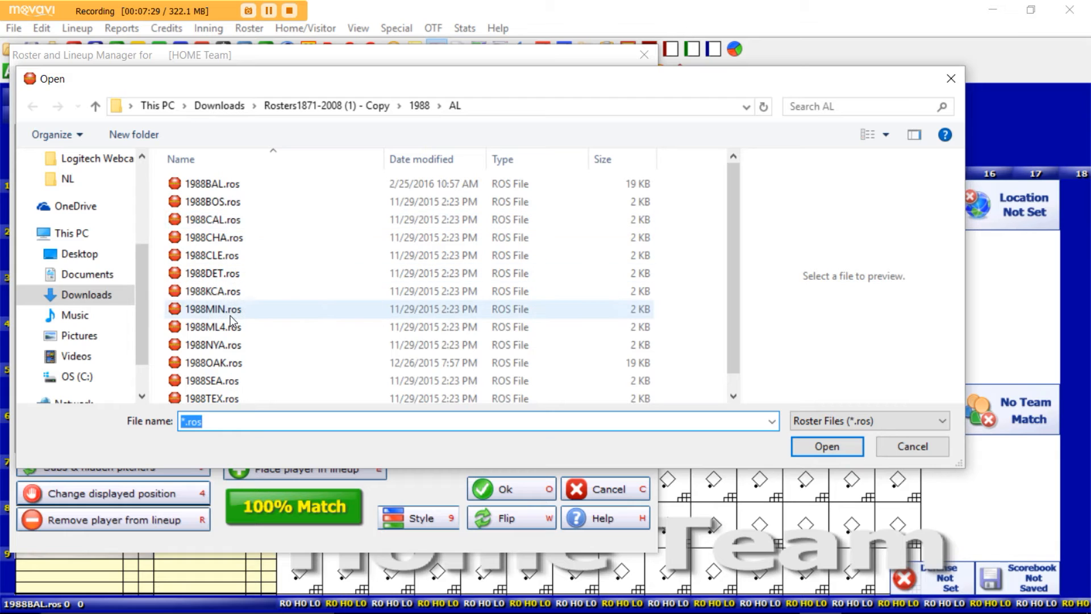
{"action": "double_click", "coordinate": [243, 364]}
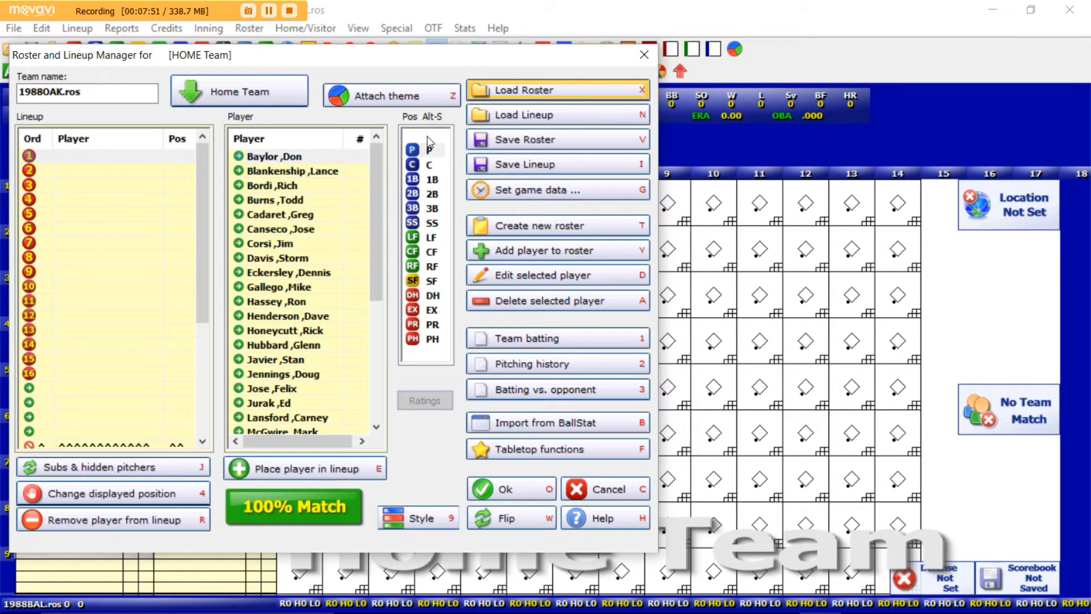
{"action": "left_click", "coordinate": [502, 117]}
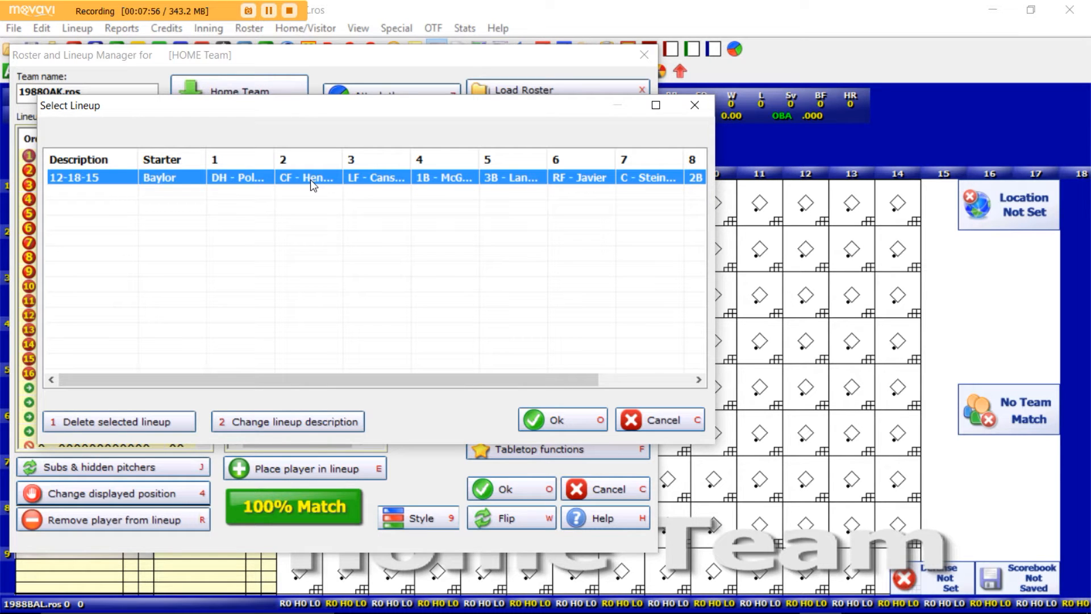
{"action": "left_click", "coordinate": [577, 423]}
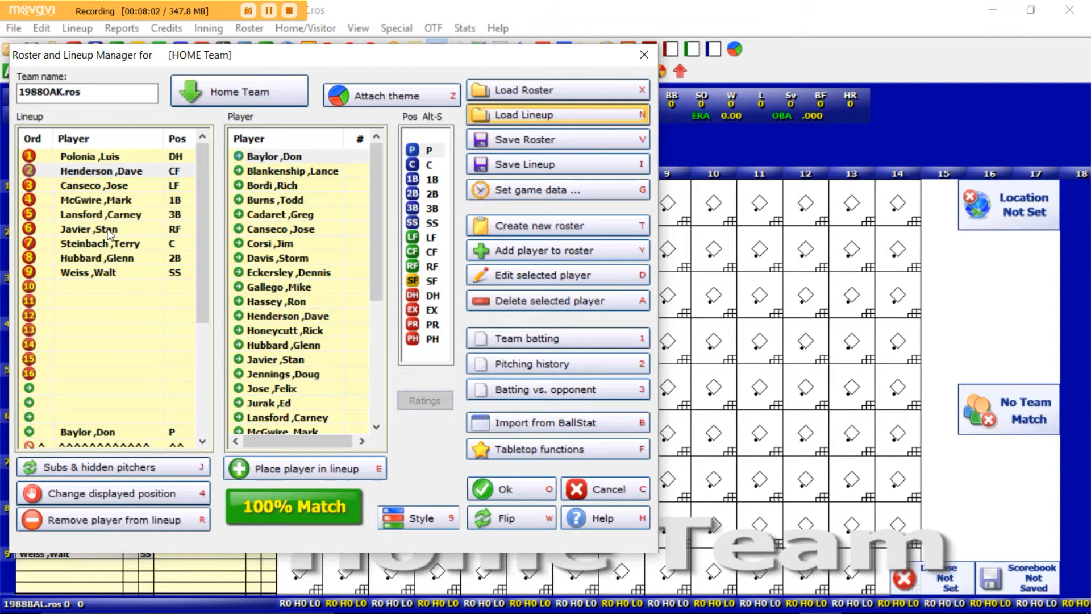
Replace Don Baylor with Greg Cadaret as non-batting pitcher and accept the home lineup with the Green set-defense option
{"action": "scroll", "coordinate": [105, 308], "scroll_direction": "down", "scroll_amount": 1}
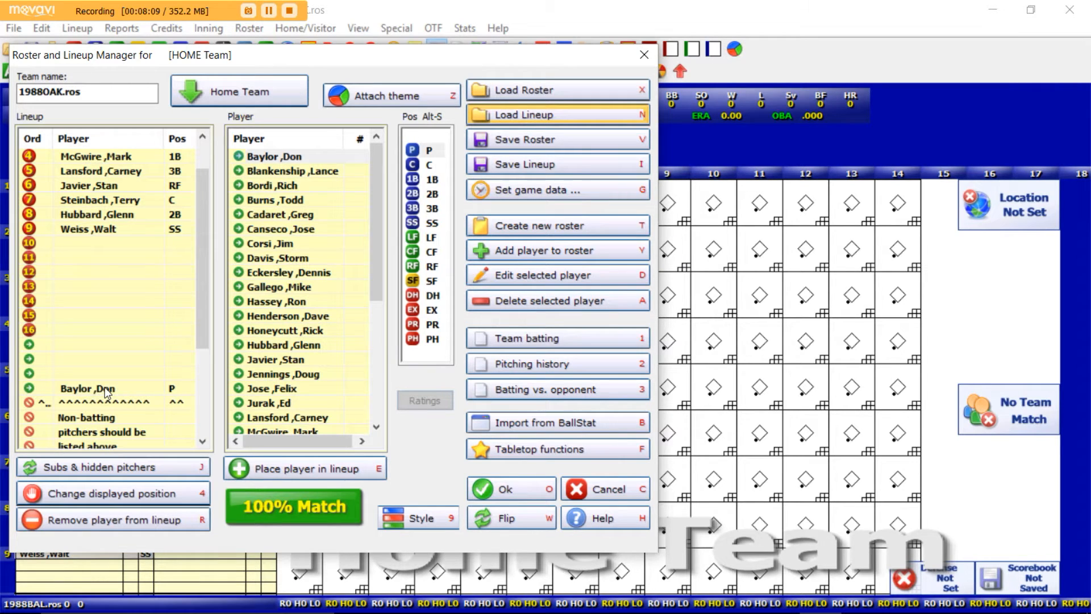
{"action": "left_click", "coordinate": [84, 391]}
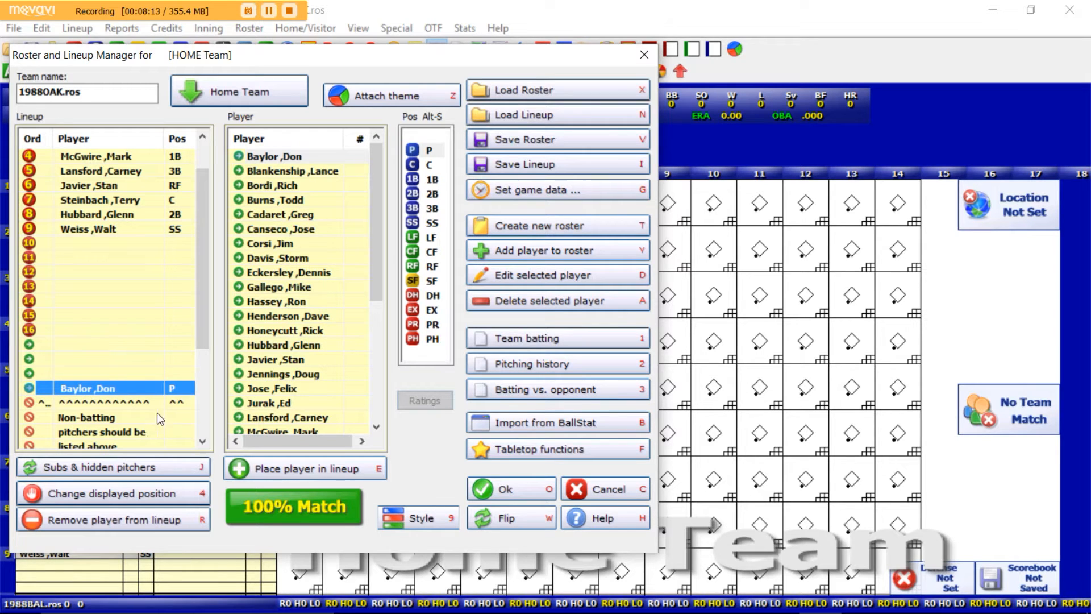
{"action": "left_click", "coordinate": [130, 513]}
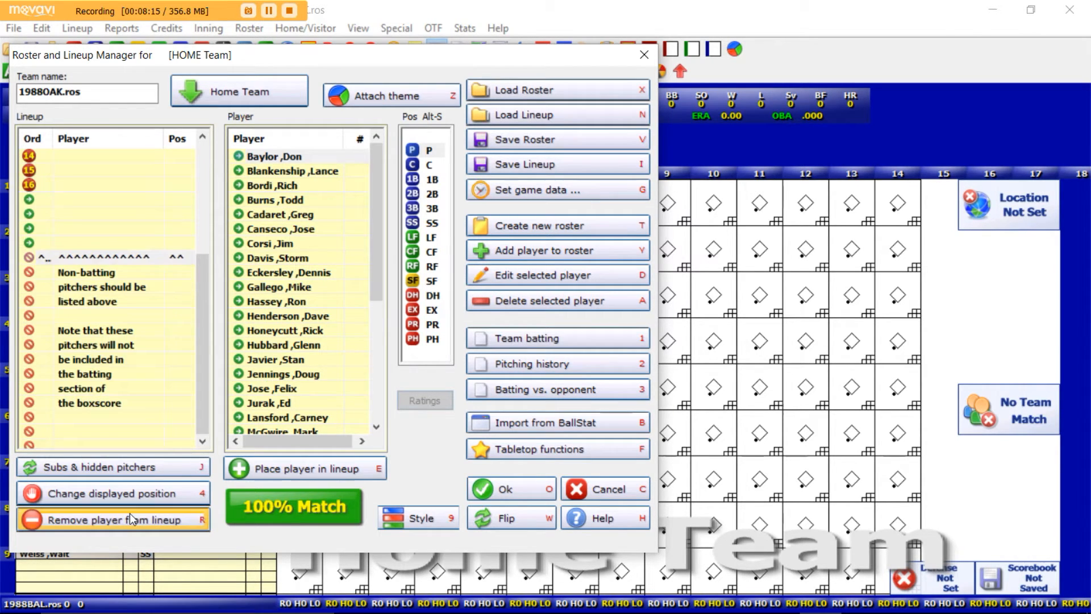
{"action": "left_click", "coordinate": [84, 200]}
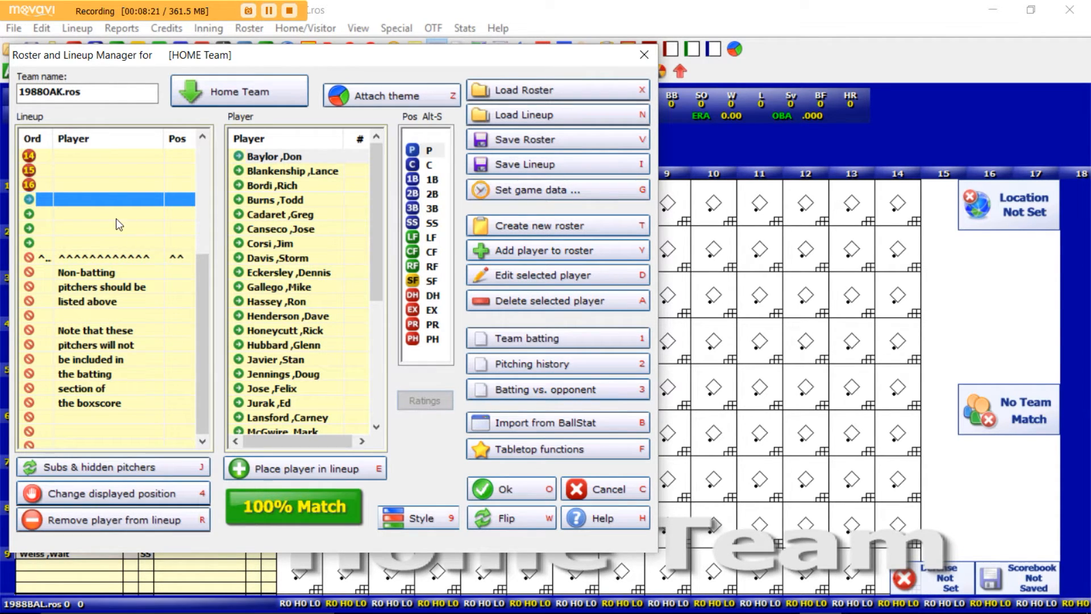
{"action": "left_click", "coordinate": [286, 215]}
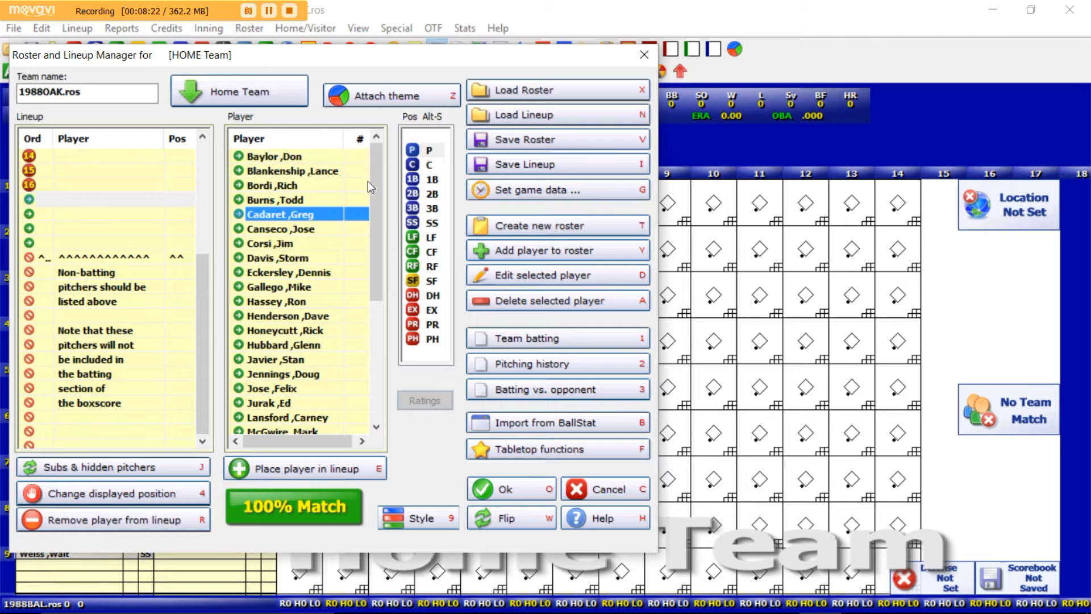
{"action": "left_click", "coordinate": [411, 151]}
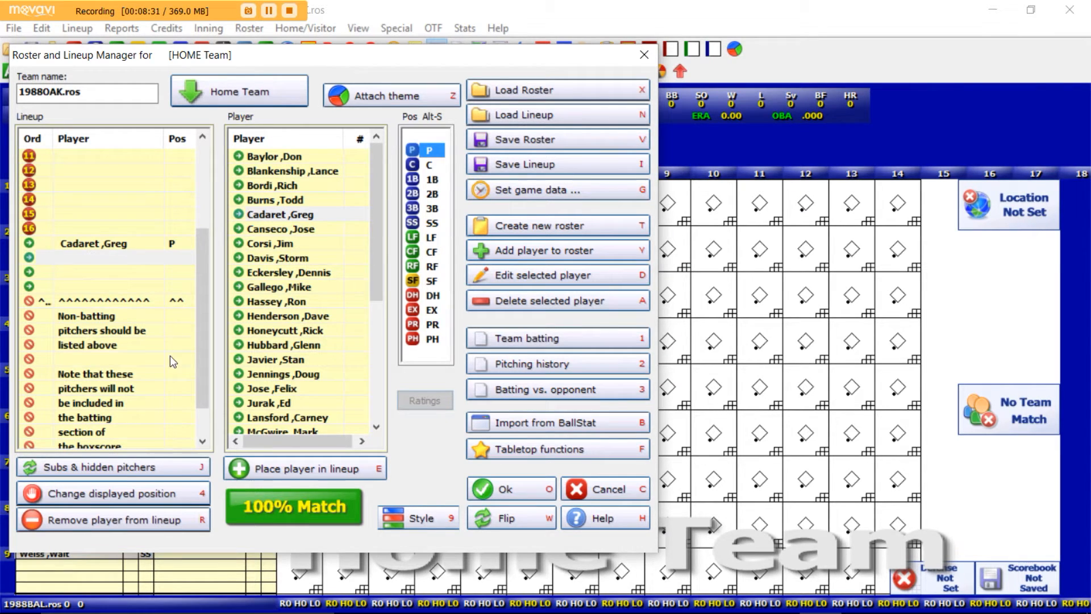
{"action": "left_click", "coordinate": [498, 489]}
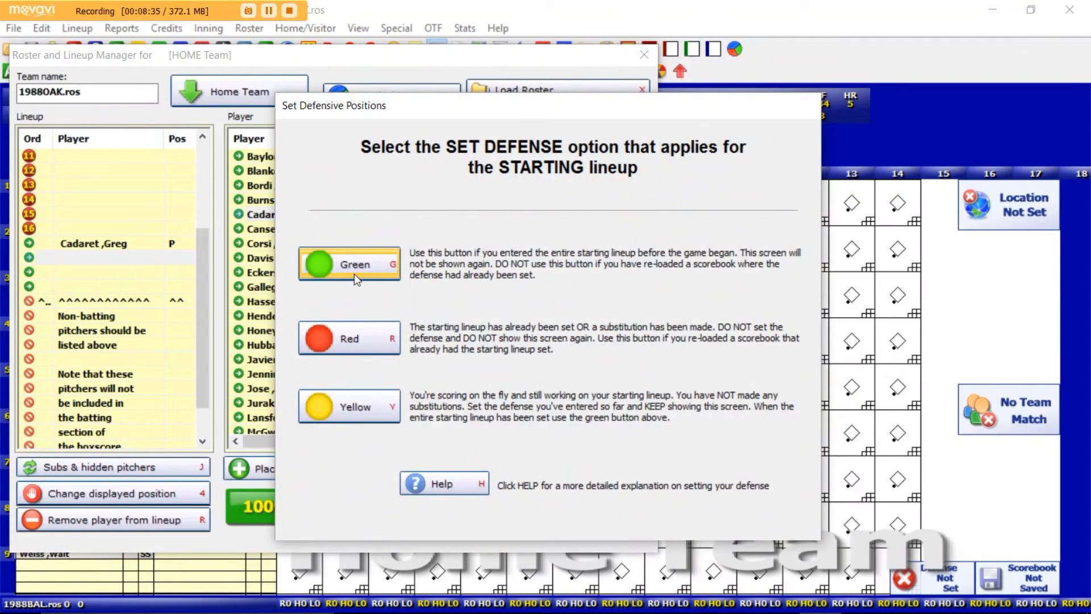
{"action": "left_click", "coordinate": [353, 274]}
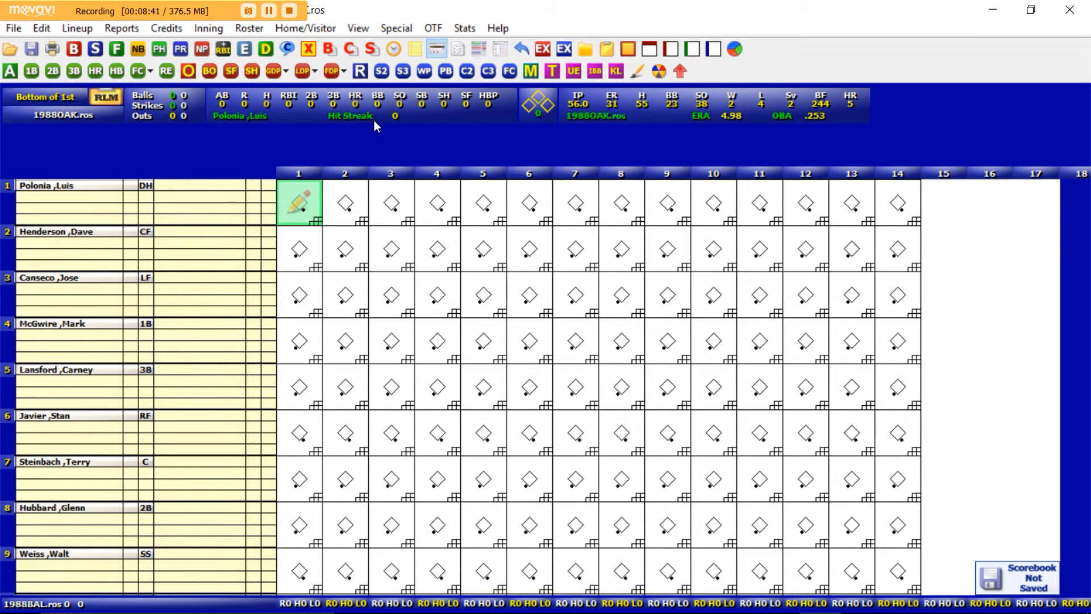
Show the scoreboard and move it down so it covers less of the scorebook grid
{"action": "left_click", "coordinate": [357, 29]}
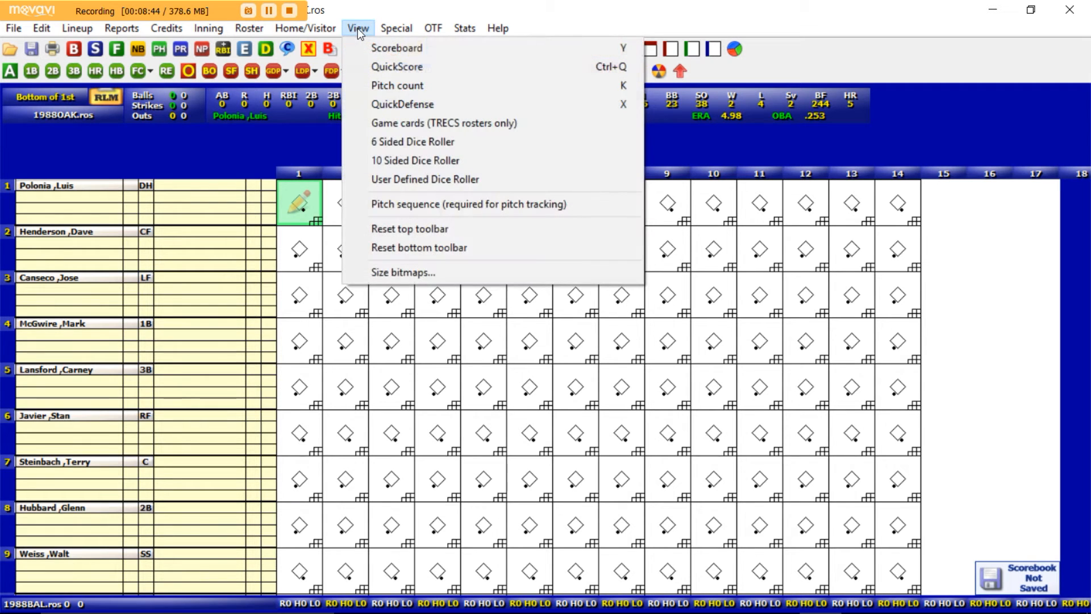
{"action": "left_click", "coordinate": [385, 48]}
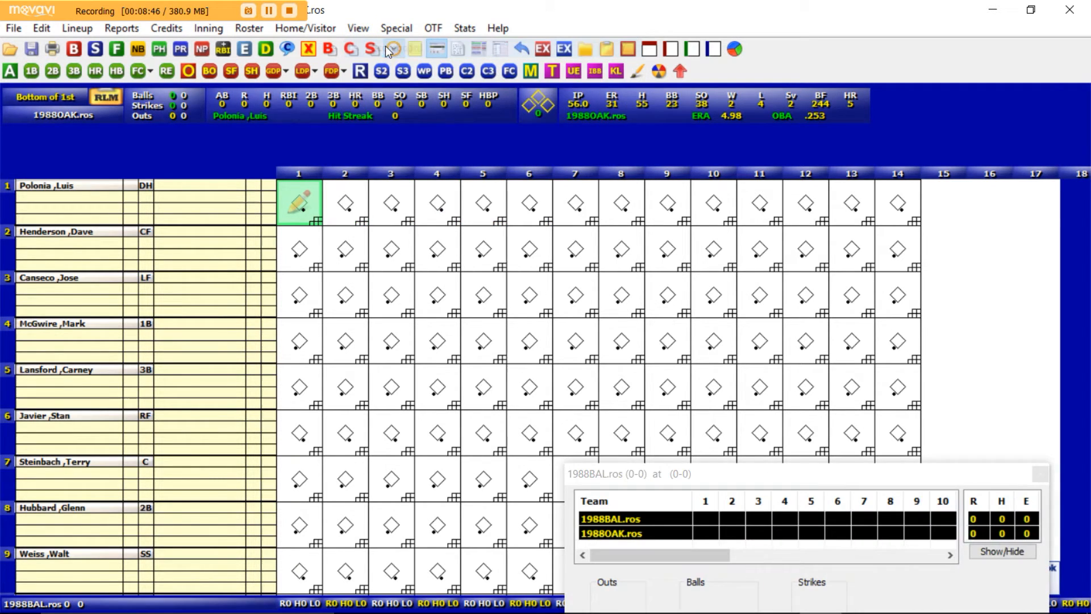
{"action": "left_click_drag", "start_coordinate": [703, 470], "coordinate": [739, 518]}
Open the 6 Sided Dice Roller and place it just above the scoreboard
{"action": "left_click", "coordinate": [360, 29]}
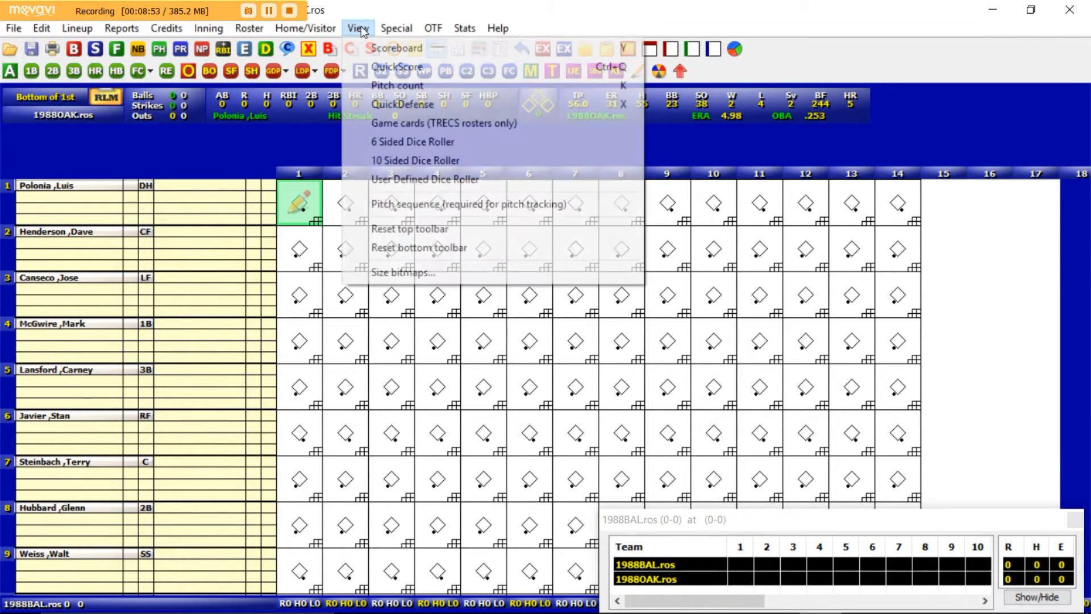
{"action": "left_click", "coordinate": [422, 141]}
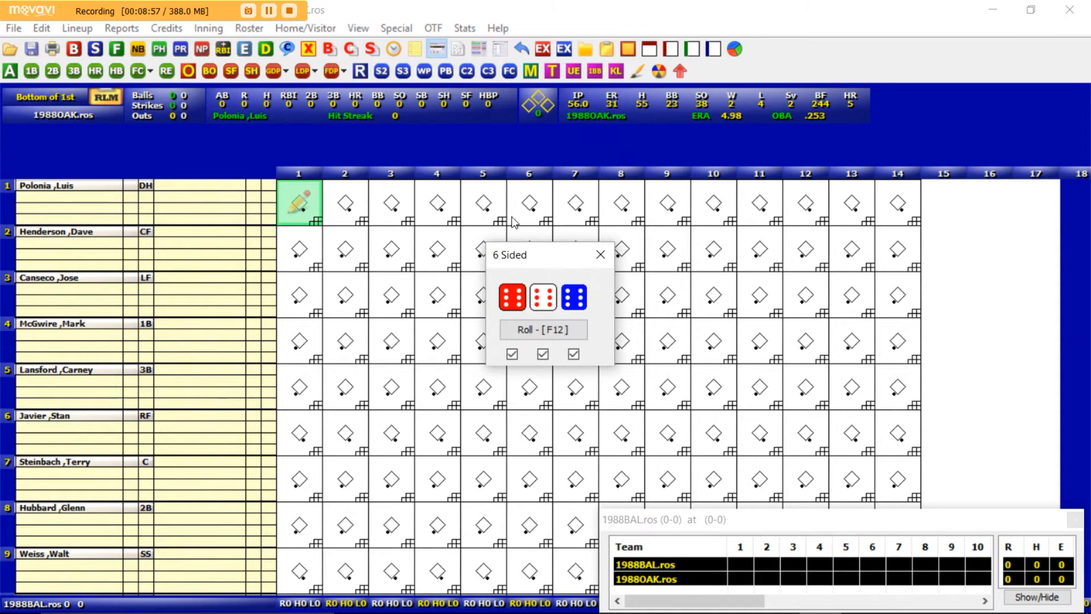
{"action": "left_click_drag", "start_coordinate": [518, 261], "coordinate": [718, 389]}
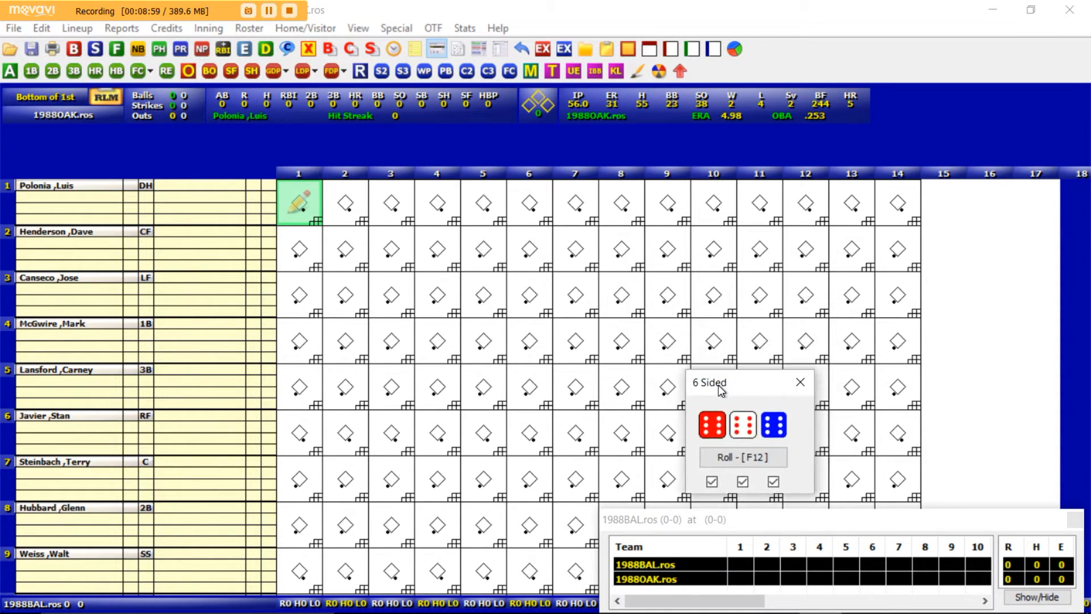
Turn the blue, white and red dice off and back on, one at a time, in the dice roller
{"action": "left_click", "coordinate": [774, 482]}
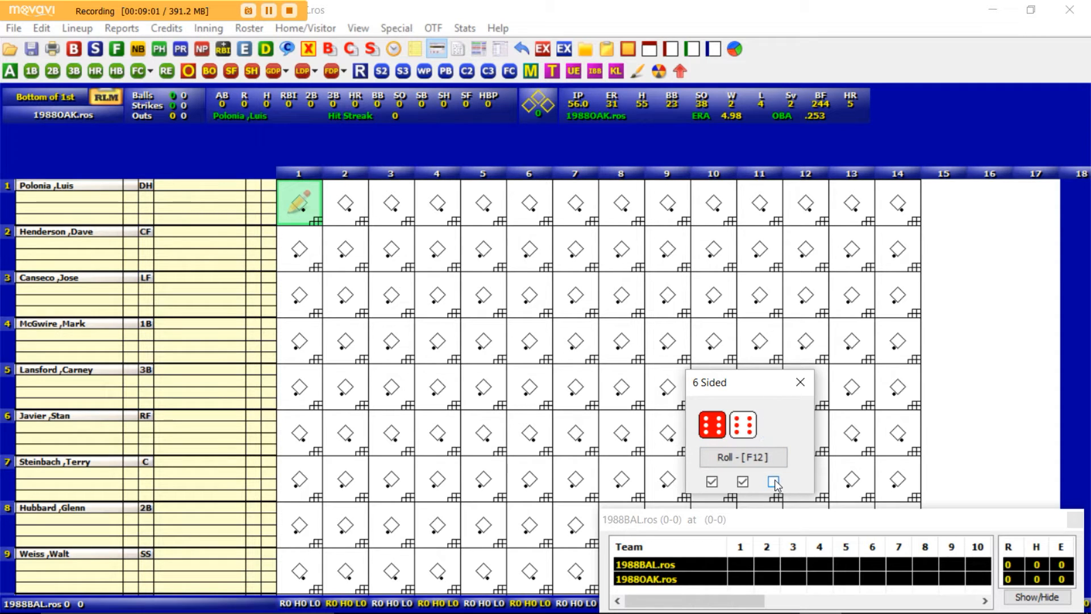
{"action": "left_click", "coordinate": [774, 482]}
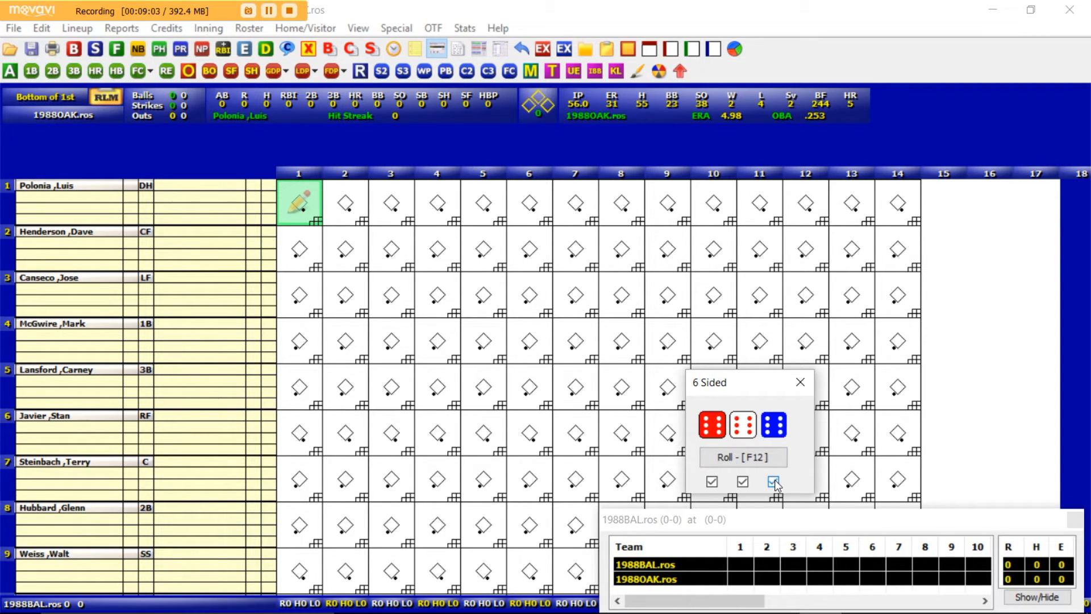
{"action": "left_click", "coordinate": [743, 482]}
{"action": "left_click", "coordinate": [743, 482]}
{"action": "left_click", "coordinate": [712, 481]}
{"action": "left_click", "coordinate": [712, 482]}
Score leadoff batter Luis Polonia as reaching first base on an error in inning 1
{"action": "left_click", "coordinate": [286, 226]}
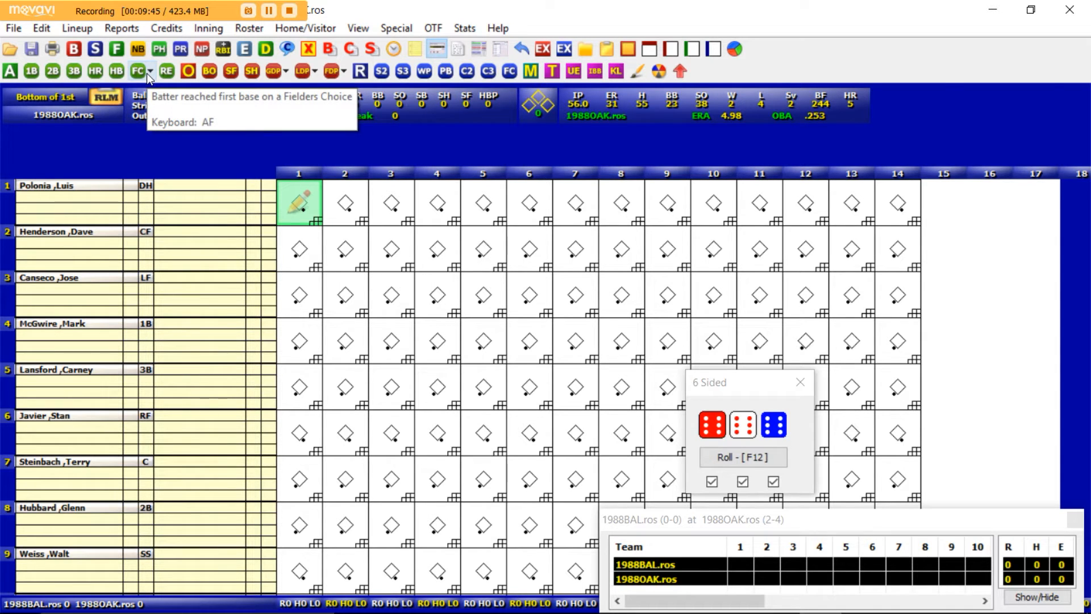
{"action": "key", "text": "a"}
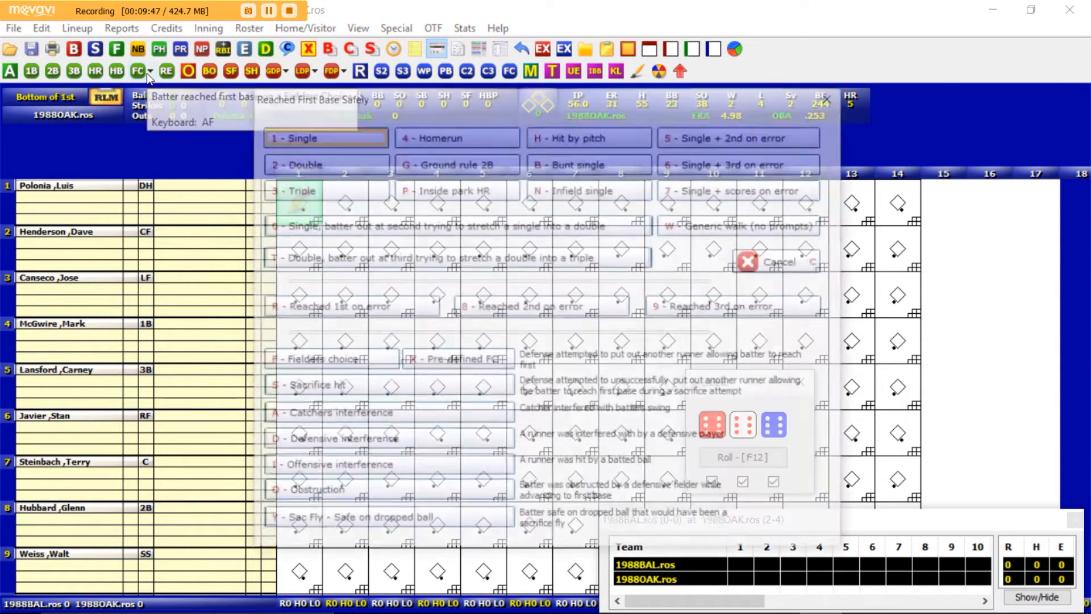
{"action": "key", "text": "r"}
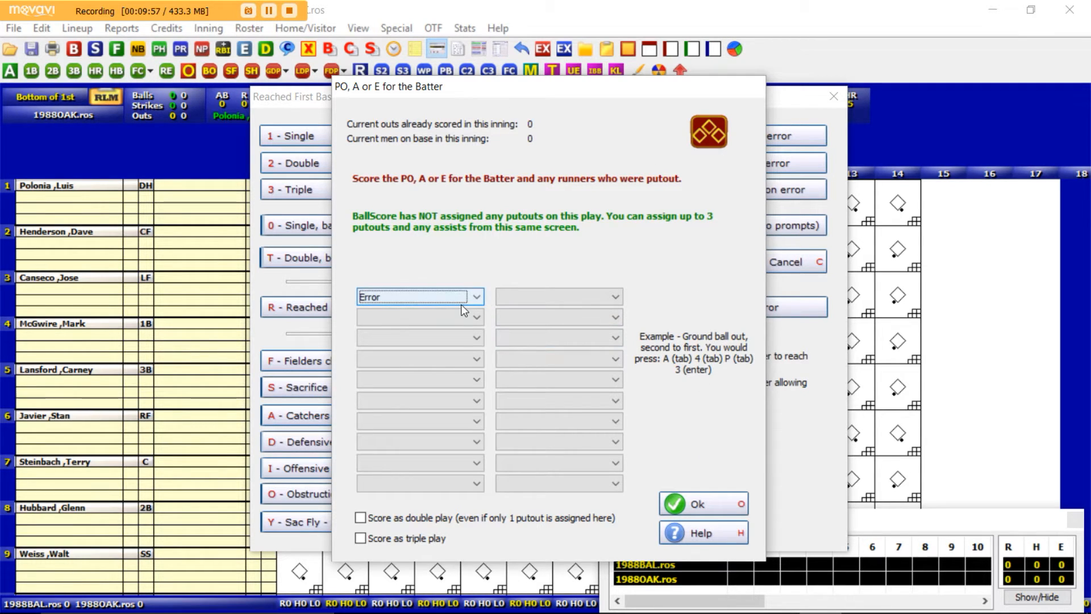
{"action": "left_click", "coordinate": [695, 505]}
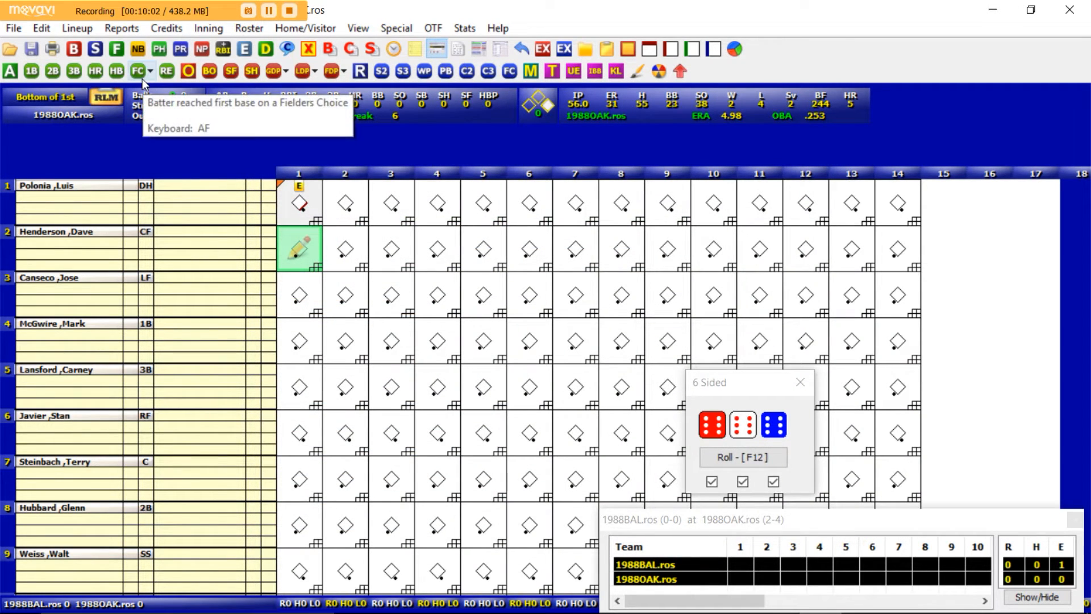
Score Dave Henderson as reaching first on a fielder's choice in inning 1, with Polonia advancing to second
{"action": "key", "text": "a"}
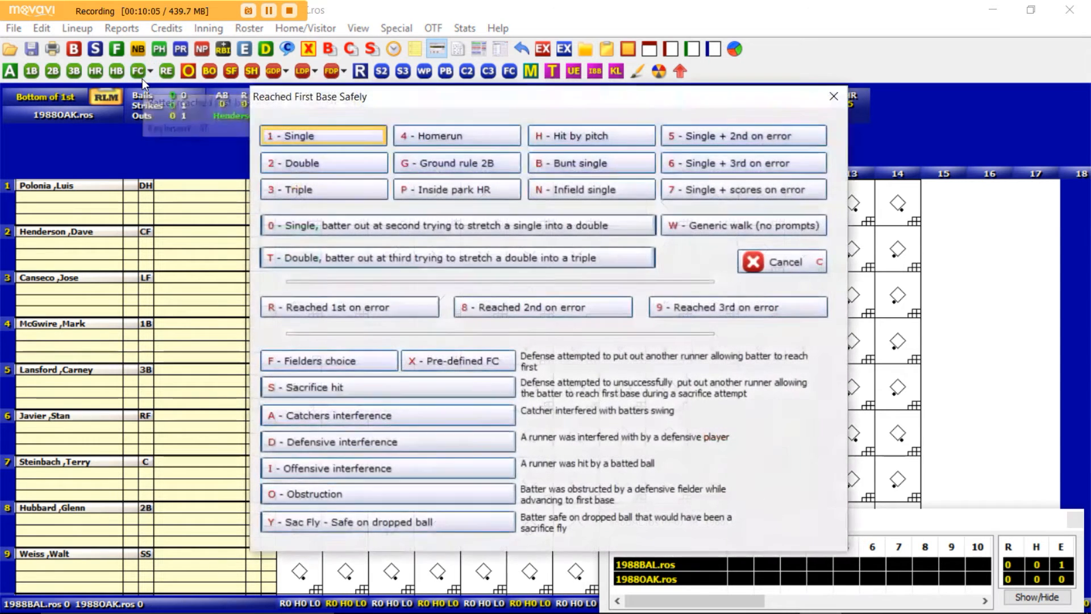
{"action": "key", "text": "f"}
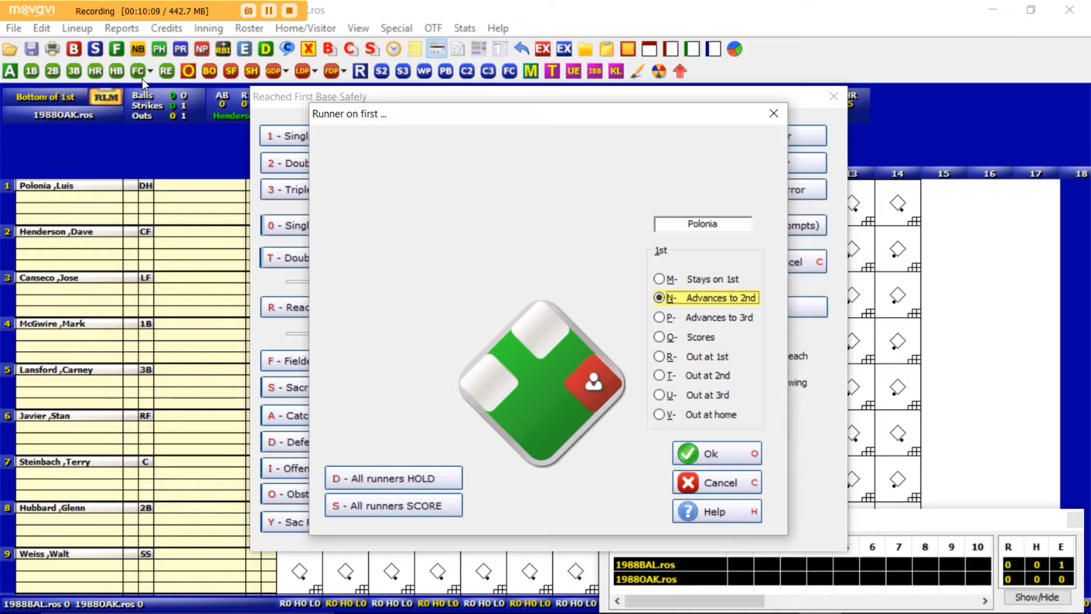
{"action": "key", "text": "Return"}
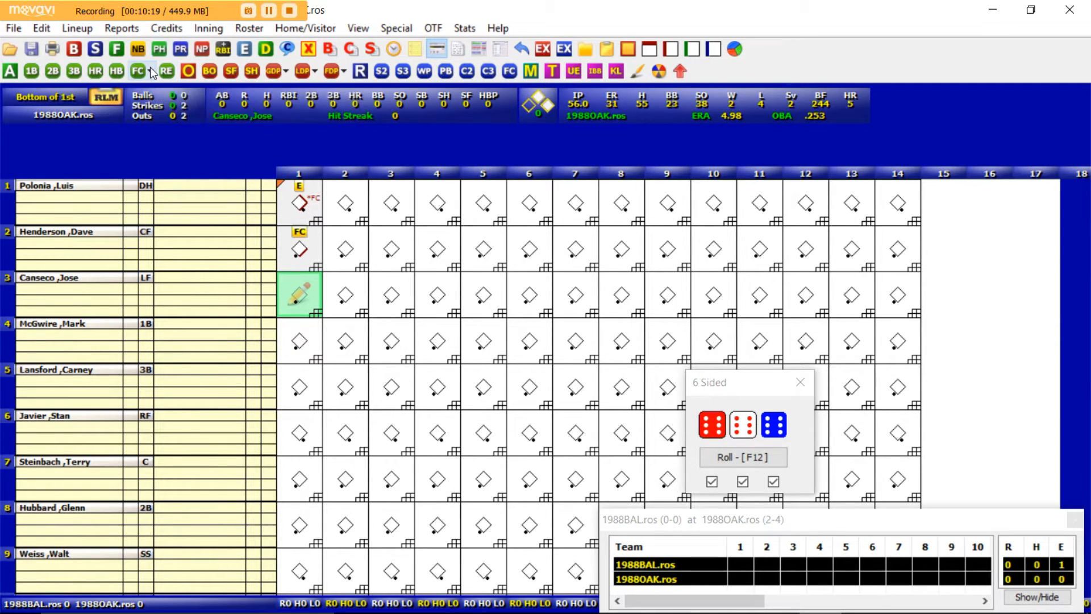
Score Jose Canseco's predefined 4-6 fielder's choice, with Henderson out at second and Polonia advancing to third
{"action": "left_click", "coordinate": [150, 69]}
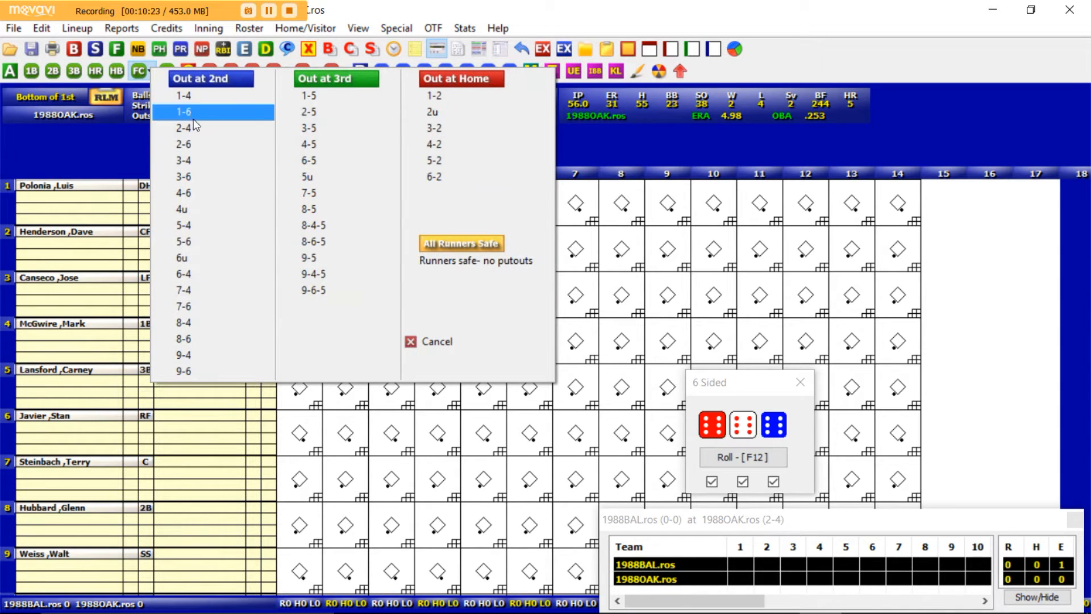
{"action": "left_click", "coordinate": [190, 193]}
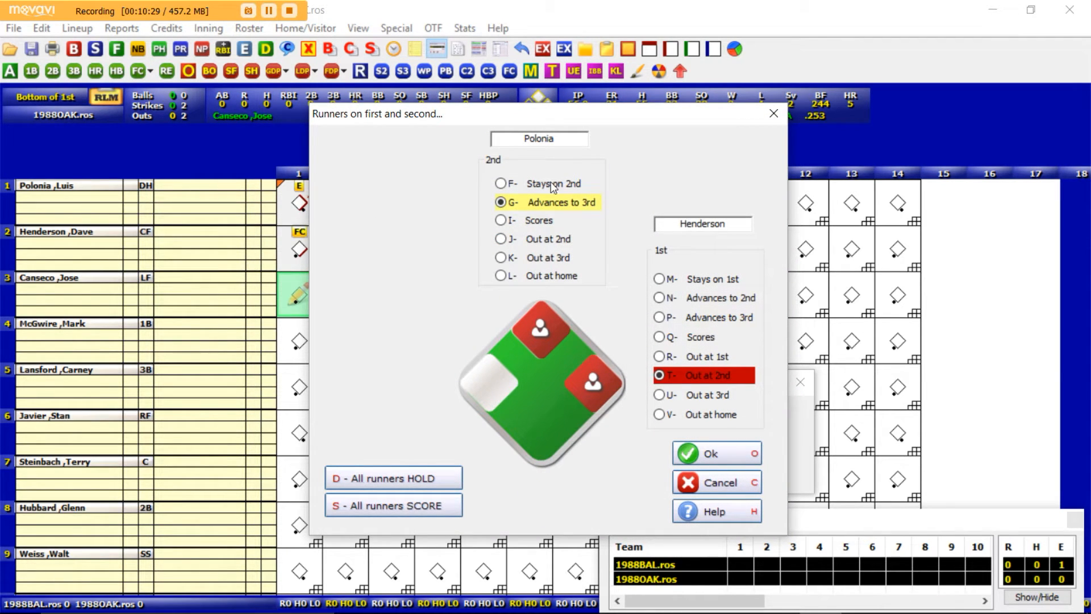
{"action": "left_click", "coordinate": [711, 455]}
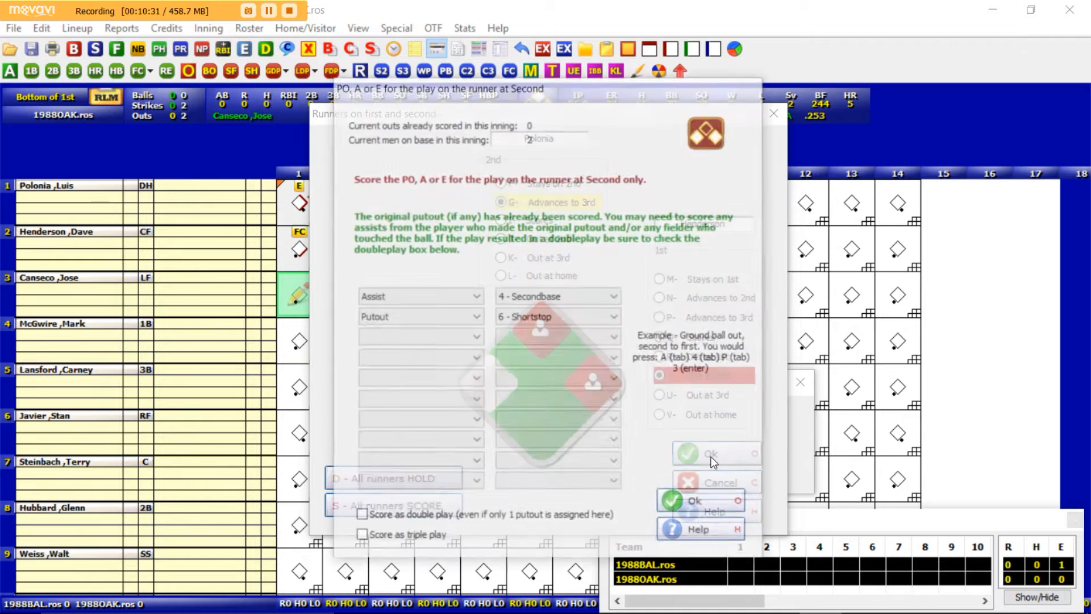
{"action": "left_click", "coordinate": [674, 504]}
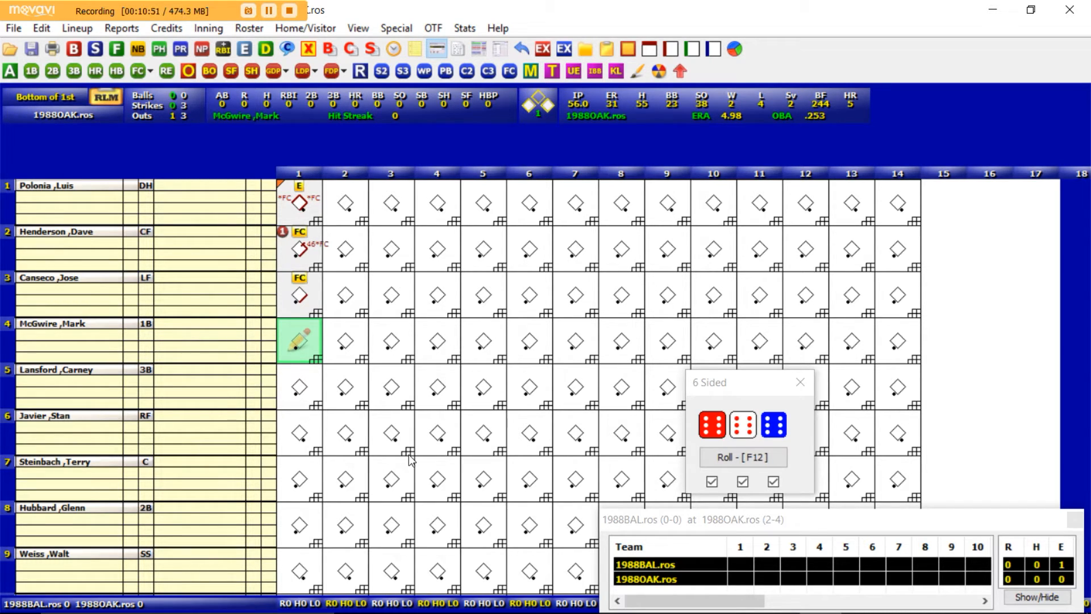
Score Mark McGwire's groundout from third base to first base, keeping Polonia on third and Canseco on first
{"action": "key", "text": "o"}
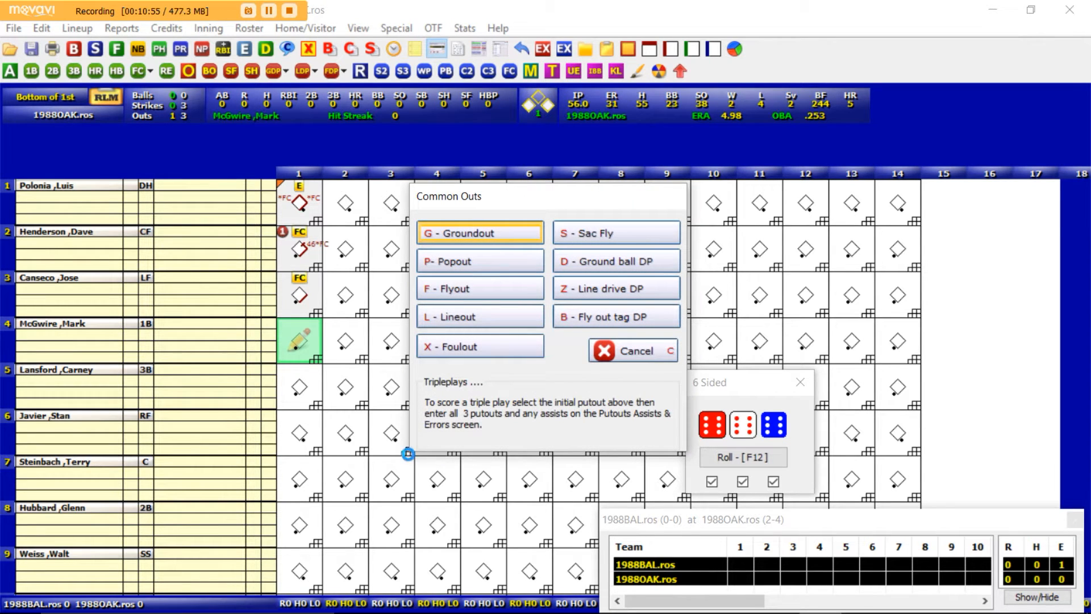
{"action": "key", "text": "g"}
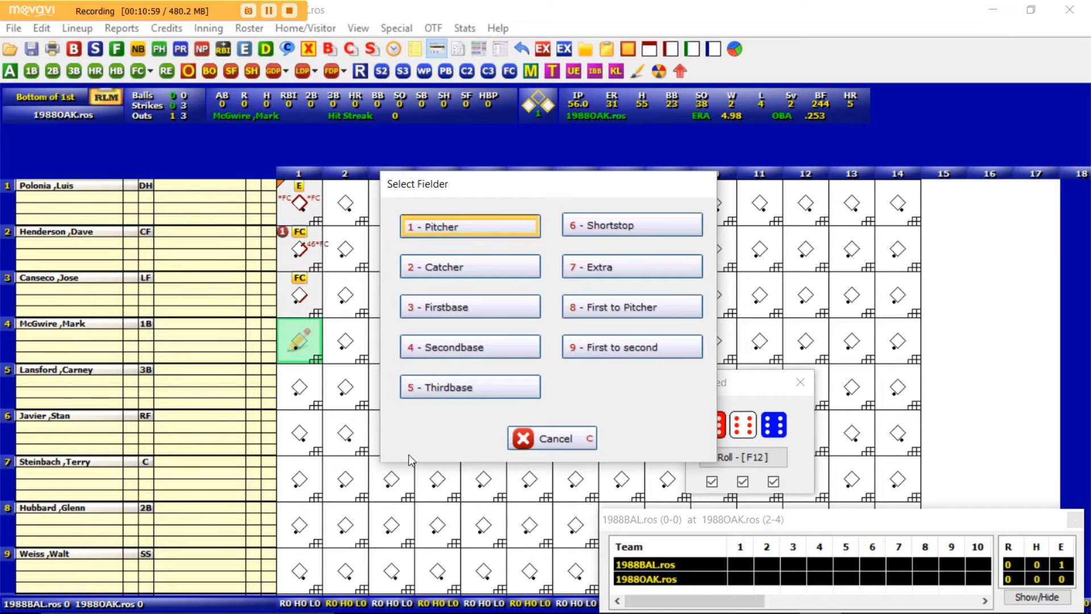
{"action": "key", "text": "5"}
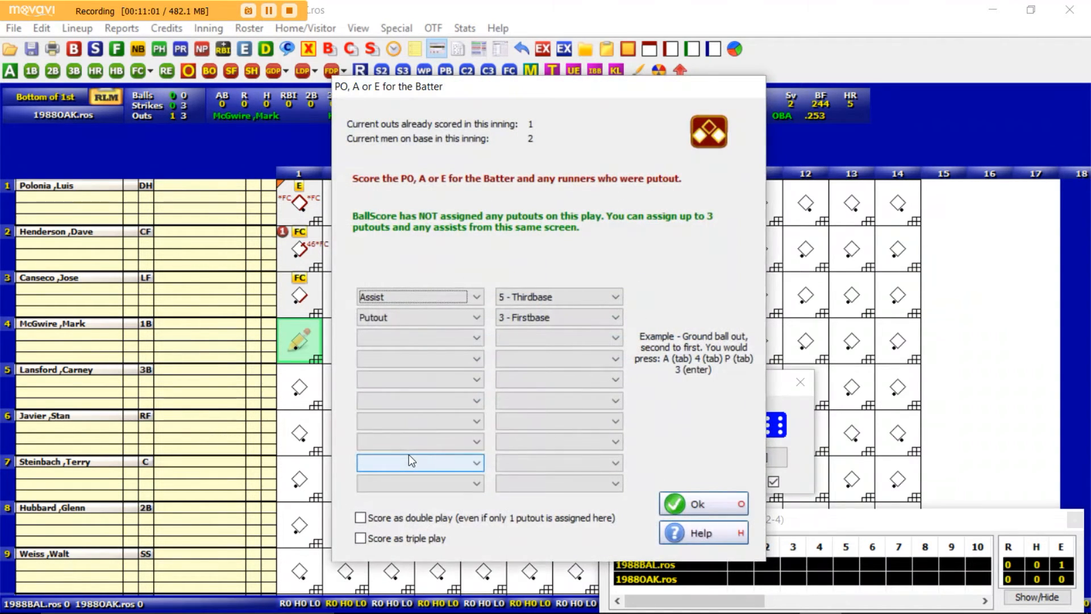
{"action": "key", "text": "Return"}
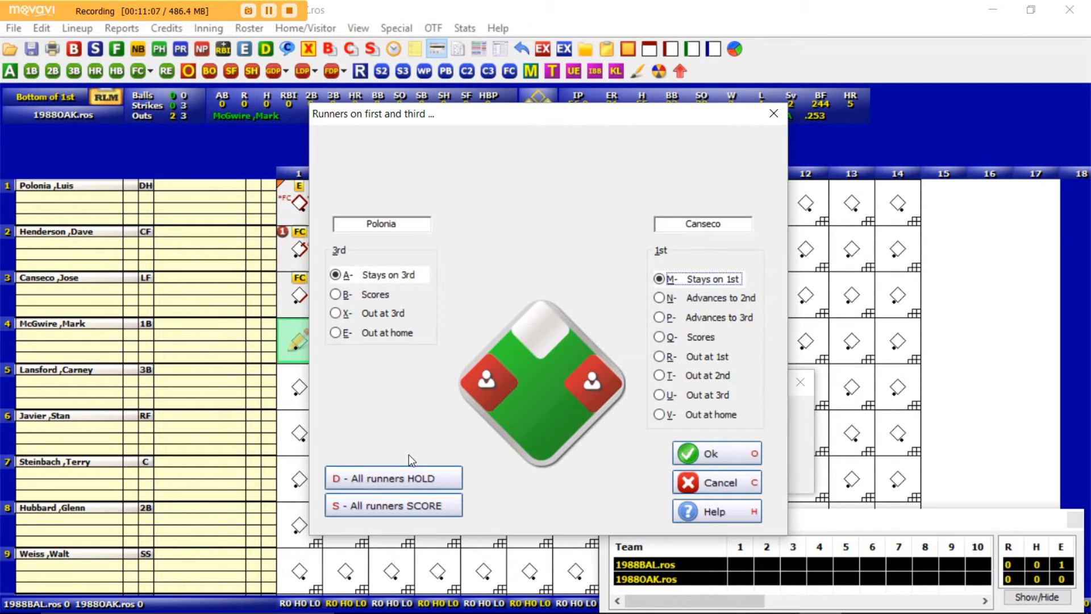
{"action": "key", "text": "Return"}
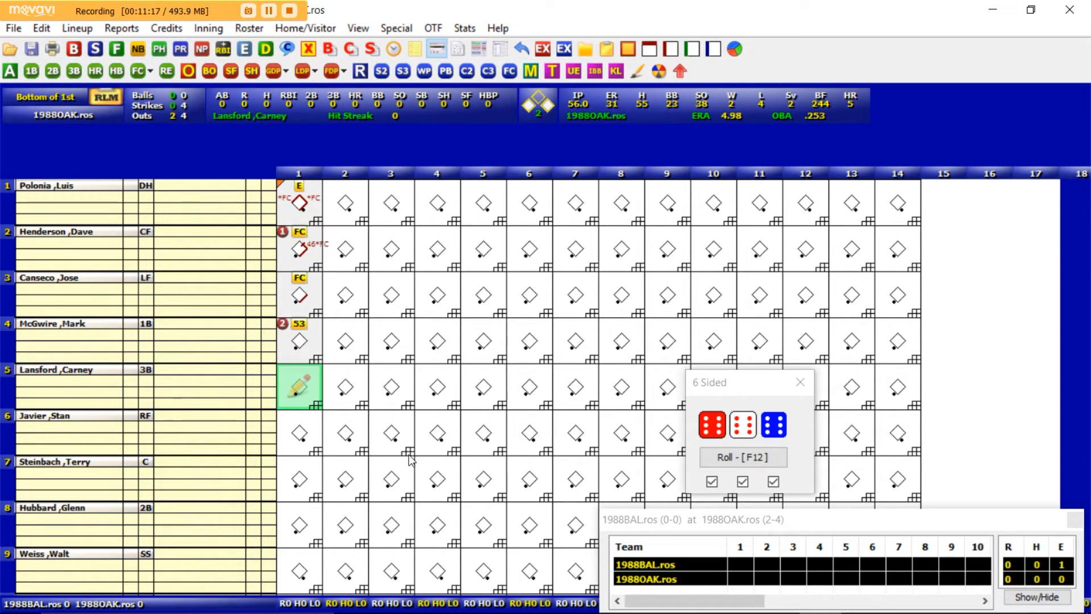
Score Carney Lansford out with a left field putout and save the scorebook as the only game between the teams on this date
{"action": "key", "text": "o"}
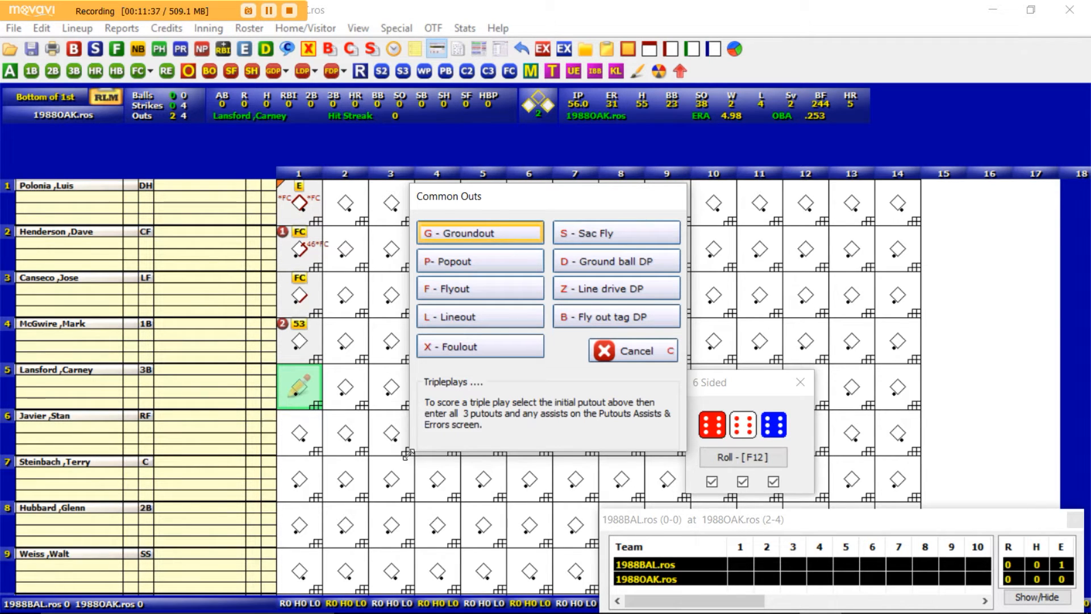
{"action": "key", "text": "g"}
{"action": "key", "text": "7"}
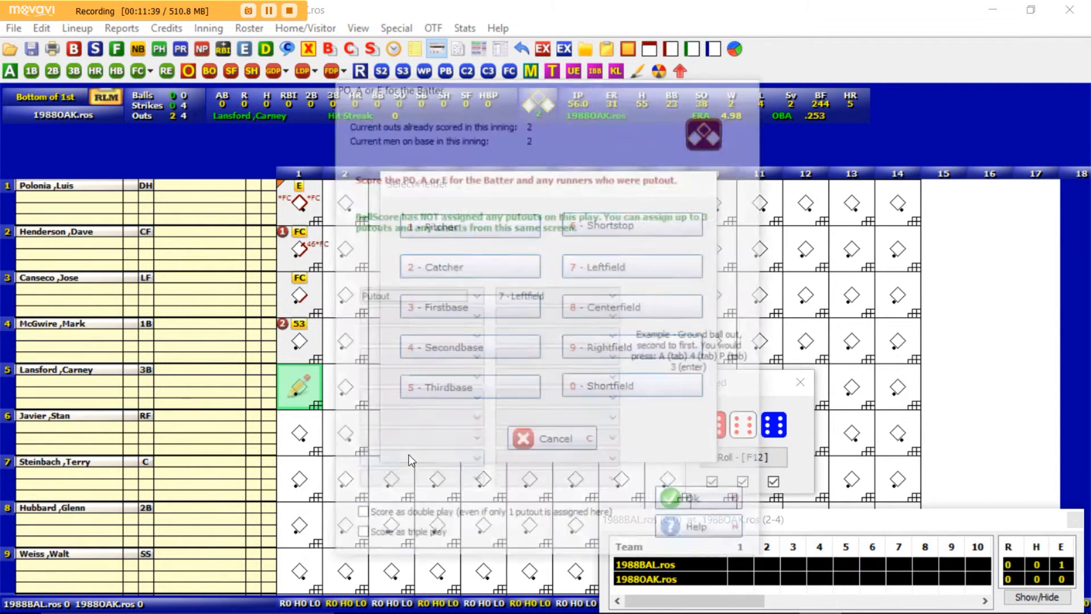
{"action": "key", "text": "Return"}
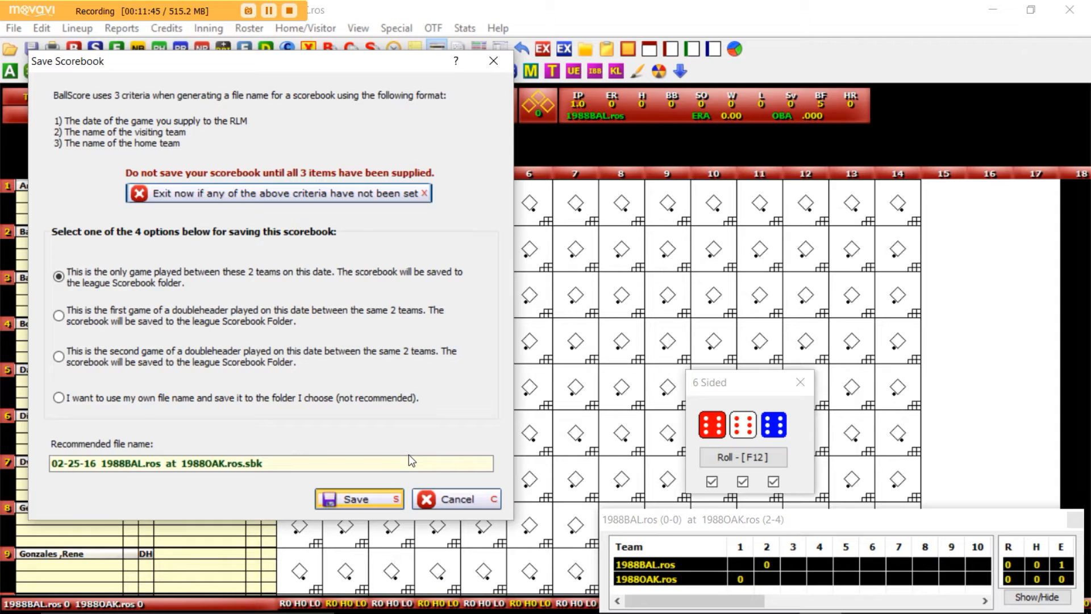
{"action": "left_click", "coordinate": [377, 497]}
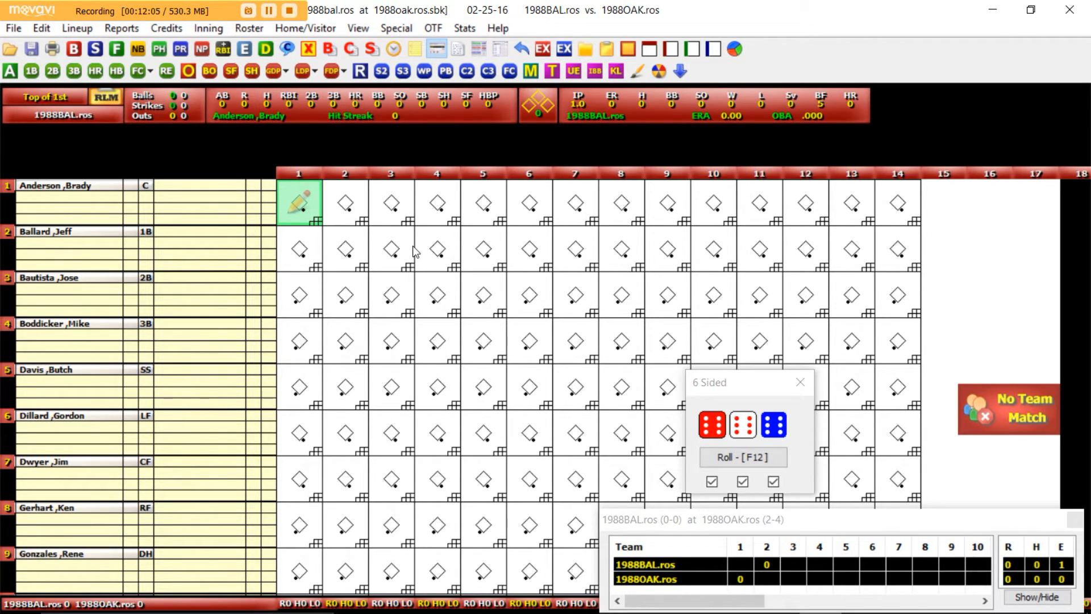
Try to score a strike in Jeff Ballard's inning 3 cell and return the cursor to Brady Anderson's inning 1 cell
{"action": "left_click", "coordinate": [390, 250]}
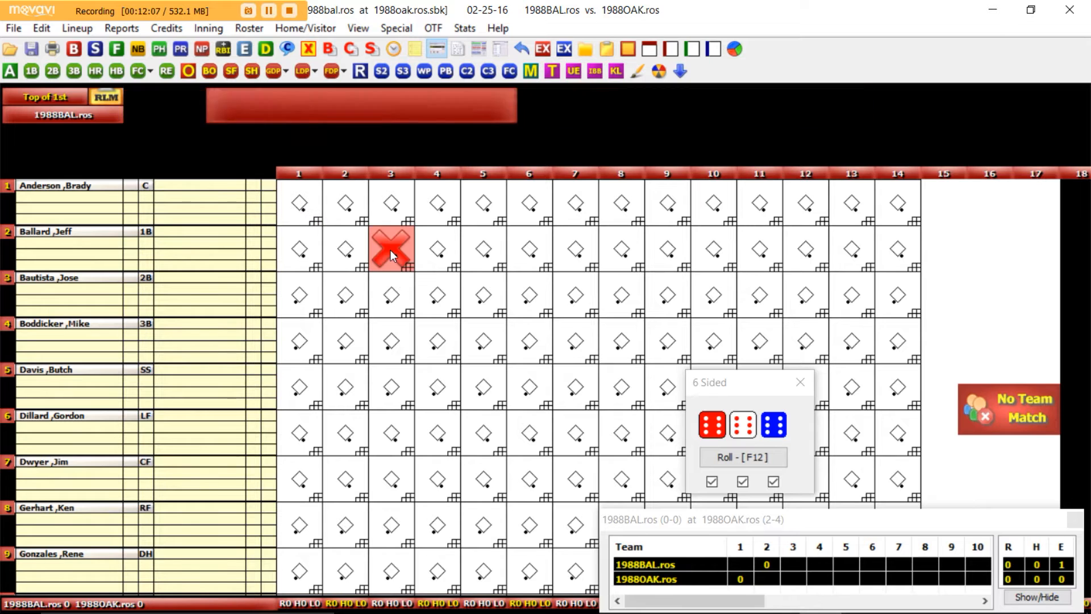
{"action": "key", "text": "s"}
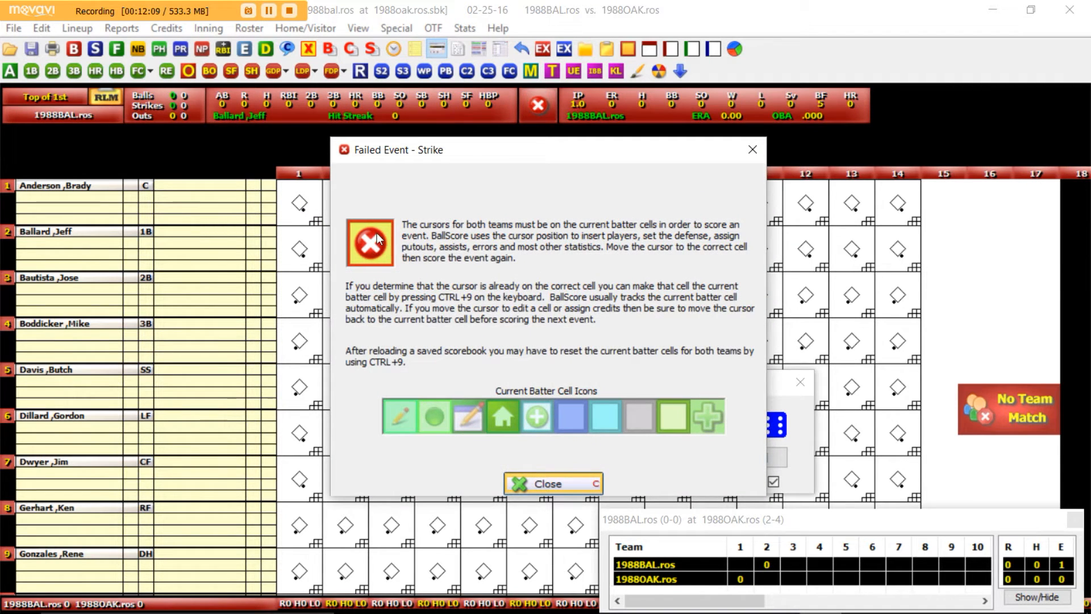
{"action": "left_click", "coordinate": [546, 485]}
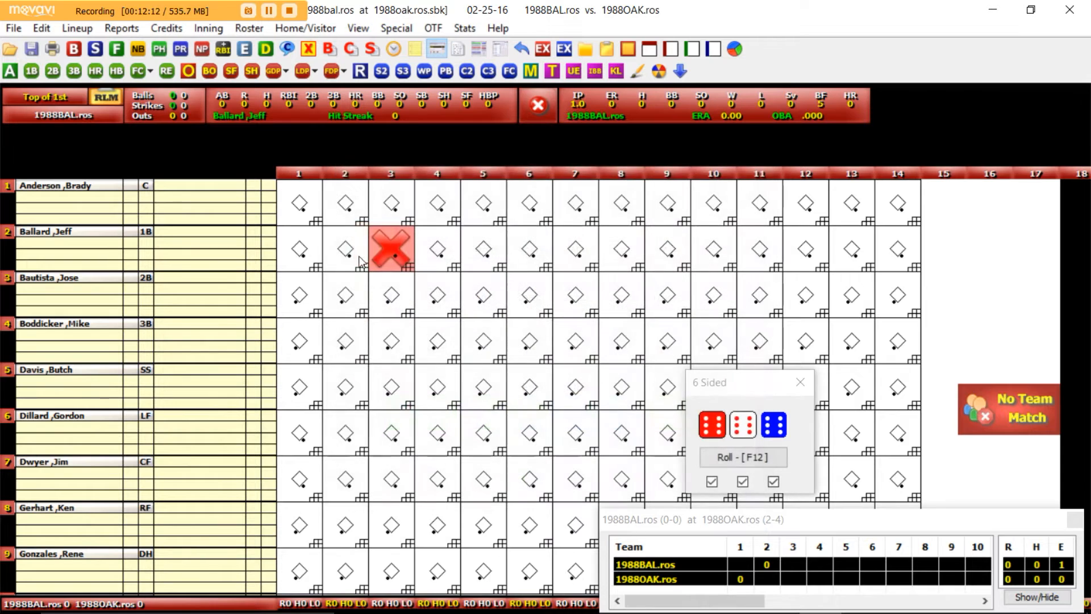
{"action": "left_click", "coordinate": [308, 208]}
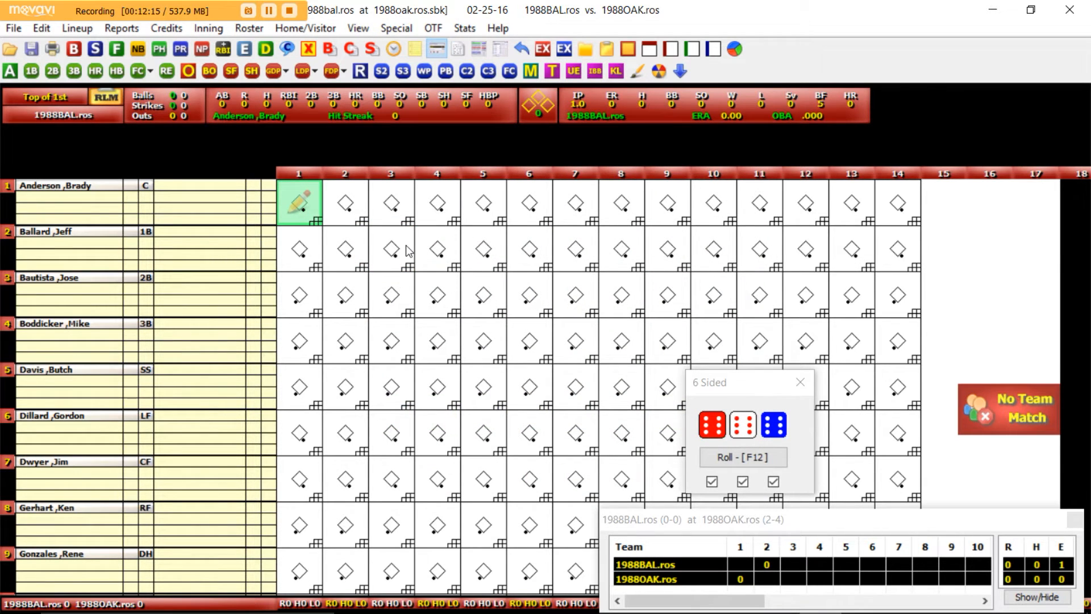
{"action": "key", "text": "k"}
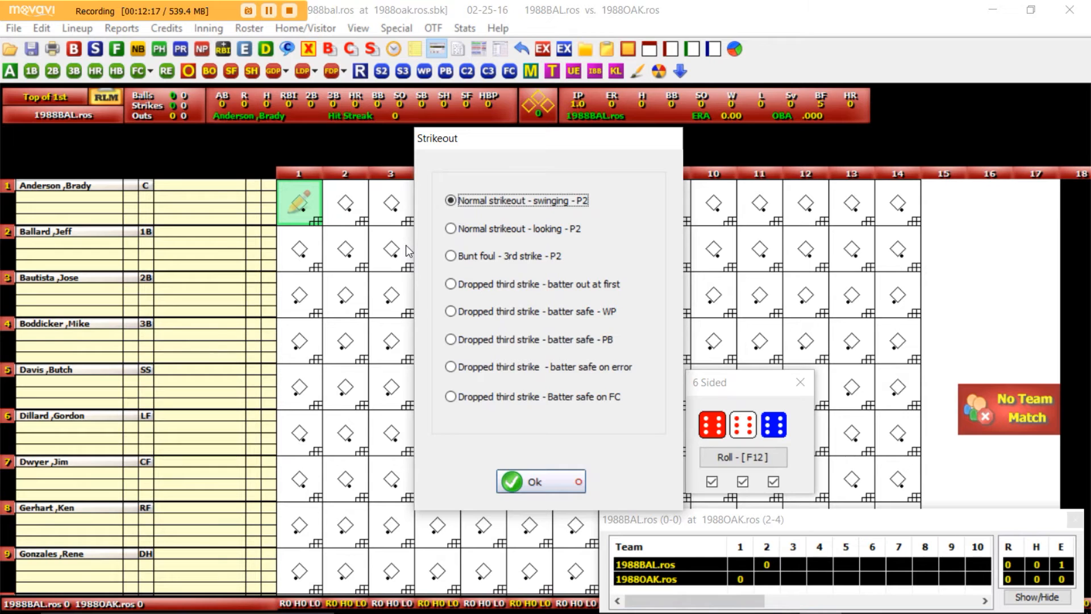
{"action": "key", "text": "Return"}
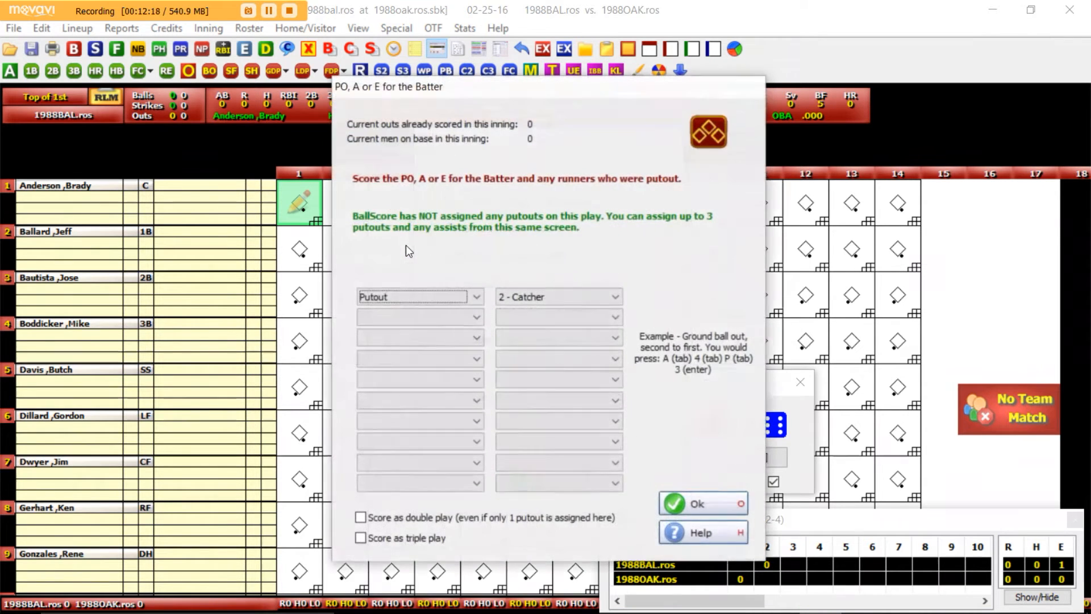
{"action": "key", "text": "Return"}
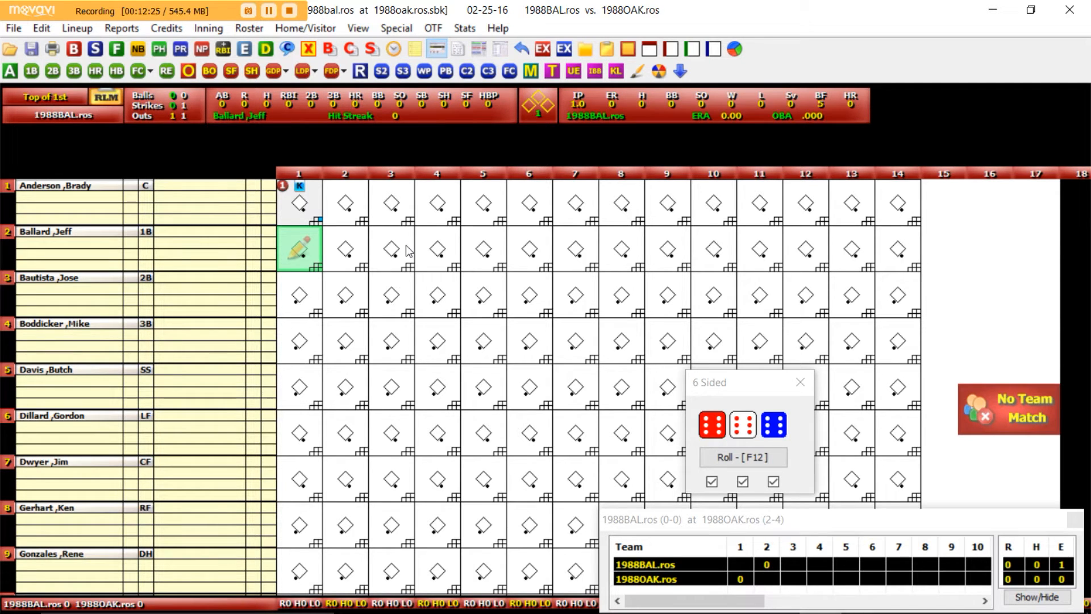
Score an unintentional walk for Jeff Ballard and a single for Jose Bautista that advances Ballard to second
{"action": "key", "text": "w"}
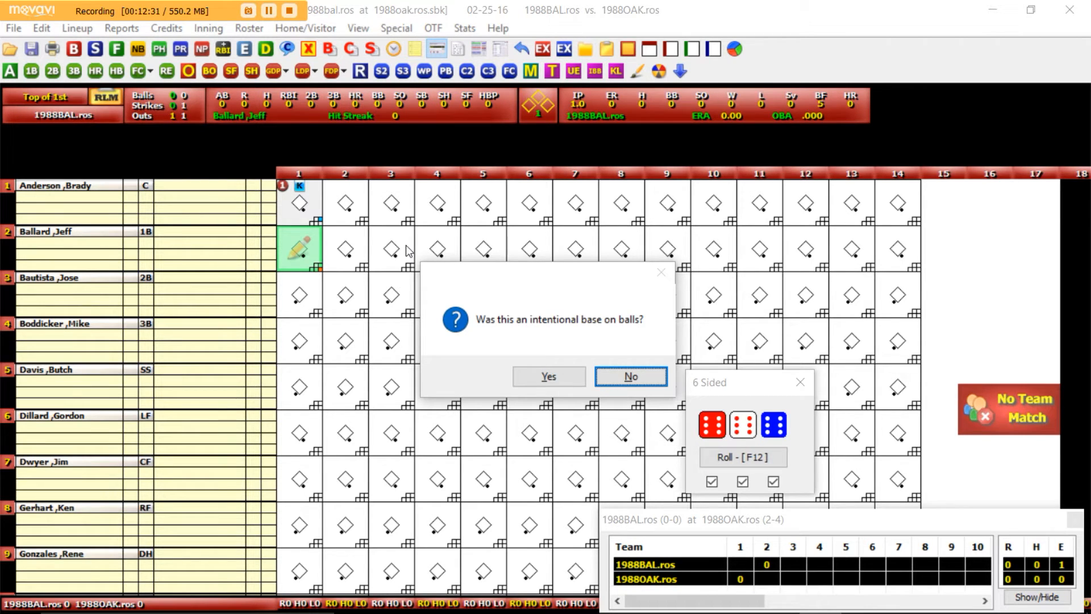
{"action": "key", "text": "Return"}
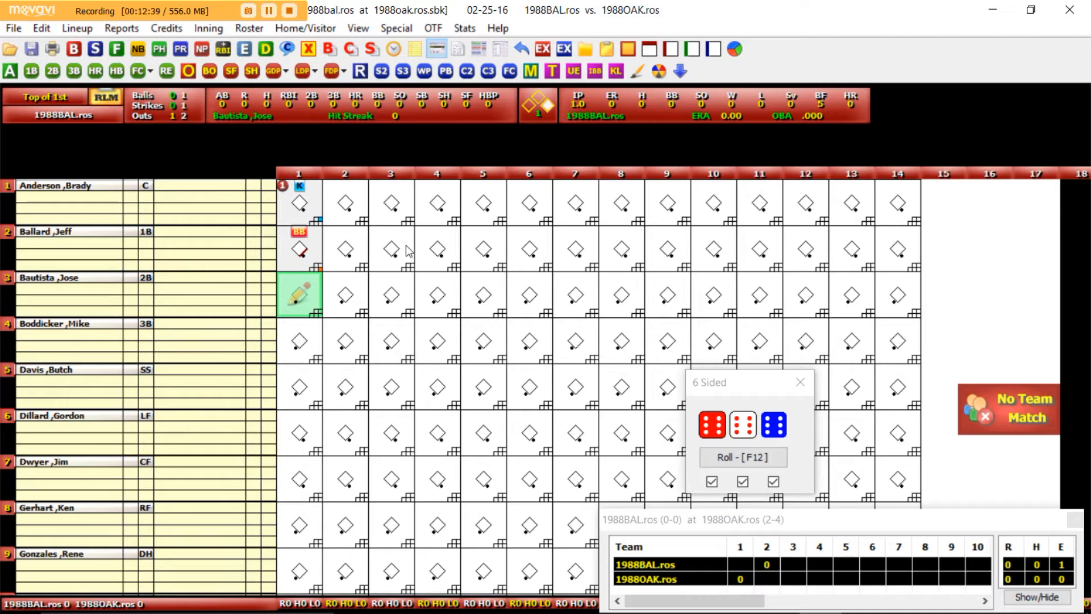
{"action": "key", "text": "a"}
{"action": "key", "text": "1"}
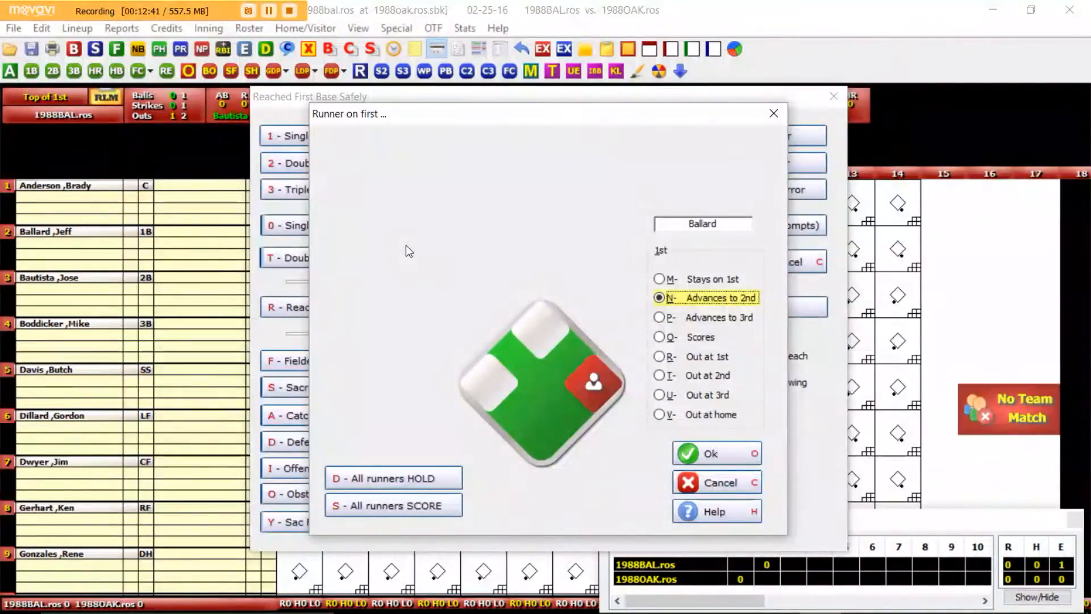
{"action": "key", "text": "o"}
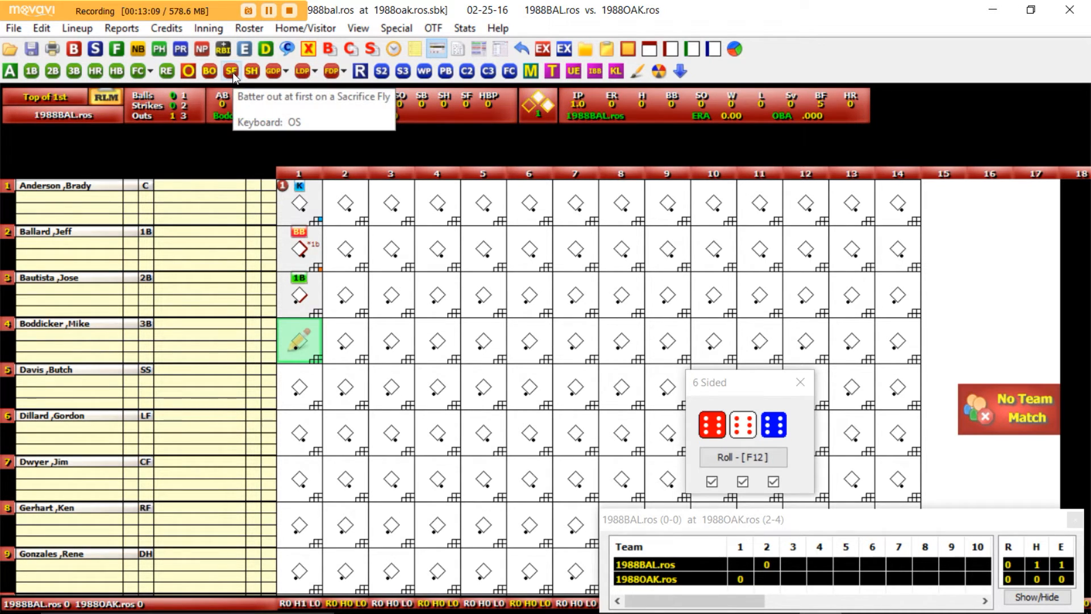
Score Mike Boddicker's sacrifice hit, advancing Ballard to third and Bautista to second, with the pitcher's assist and first baseman's putout
{"action": "left_click", "coordinate": [251, 72]}
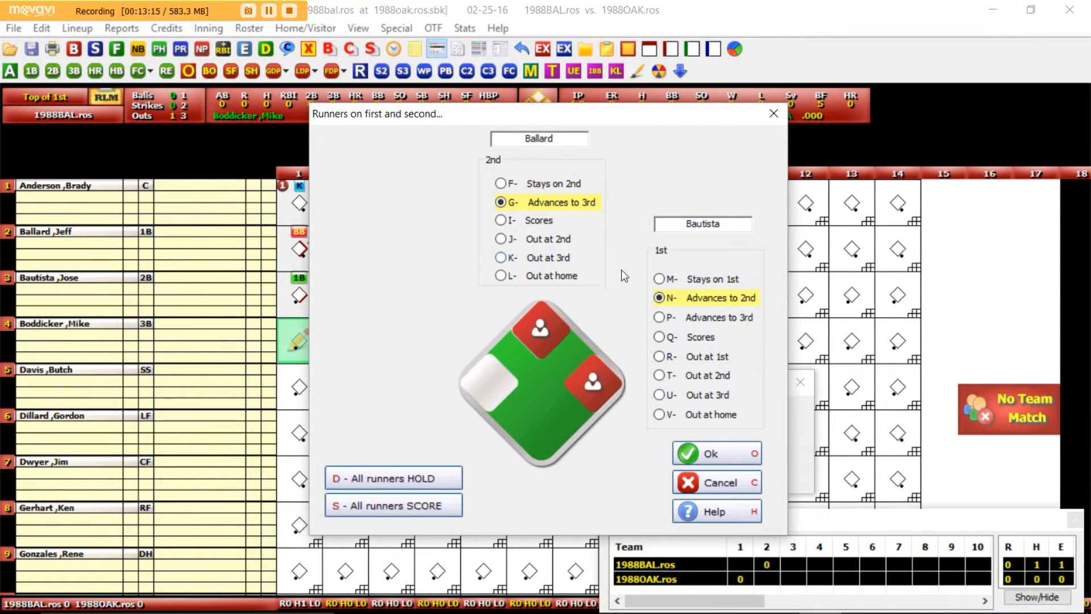
{"action": "left_click", "coordinate": [687, 458]}
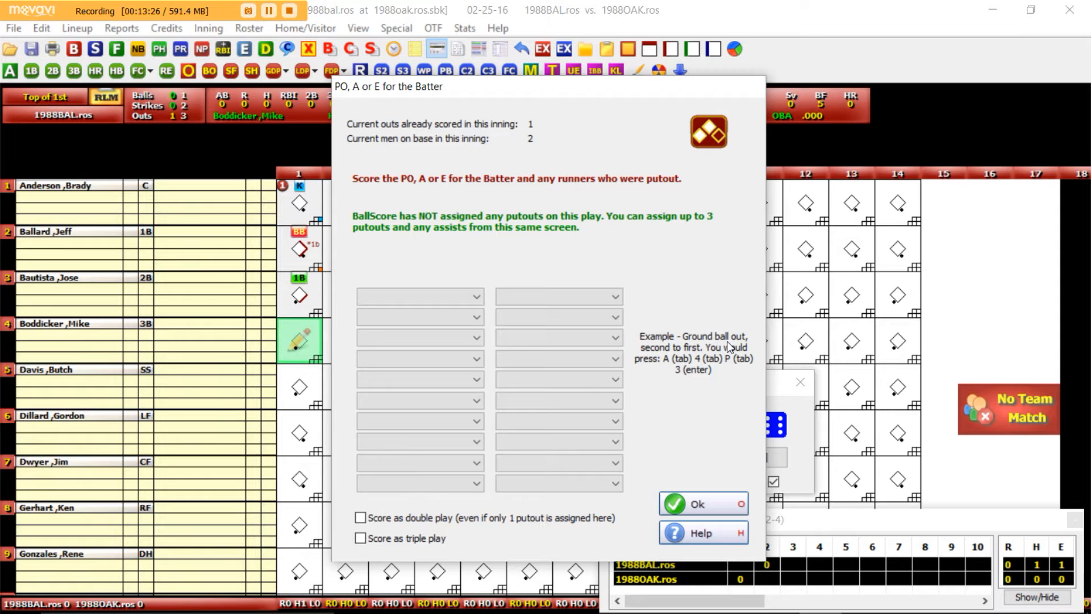
{"action": "key", "text": "a"}
{"action": "key", "text": "Tab"}
{"action": "key", "text": "1"}
{"action": "key", "text": "p"}
{"action": "key", "text": "3"}
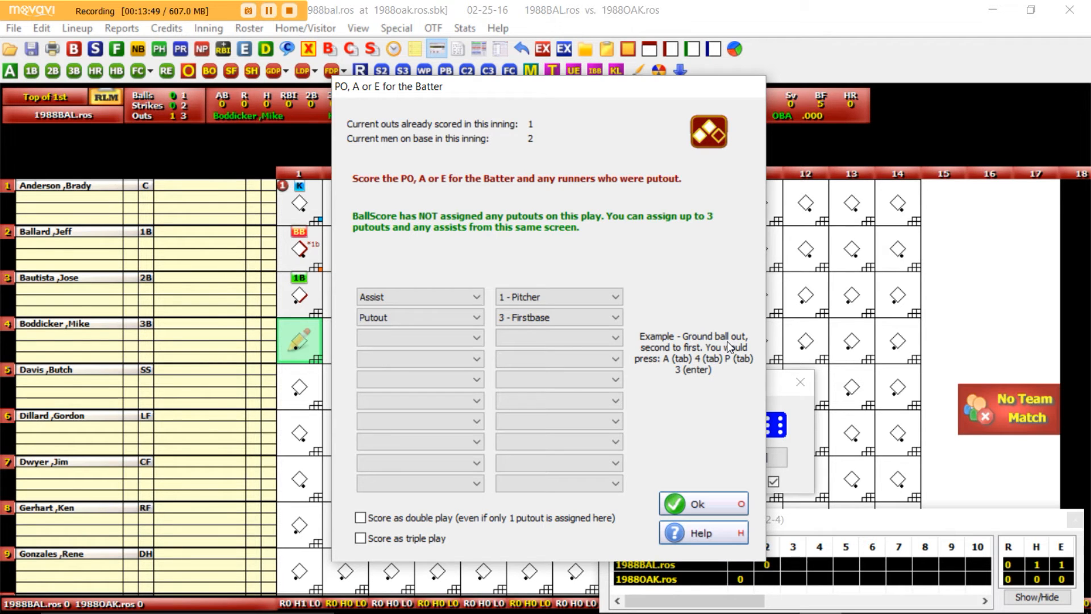
{"action": "key", "text": "Return"}
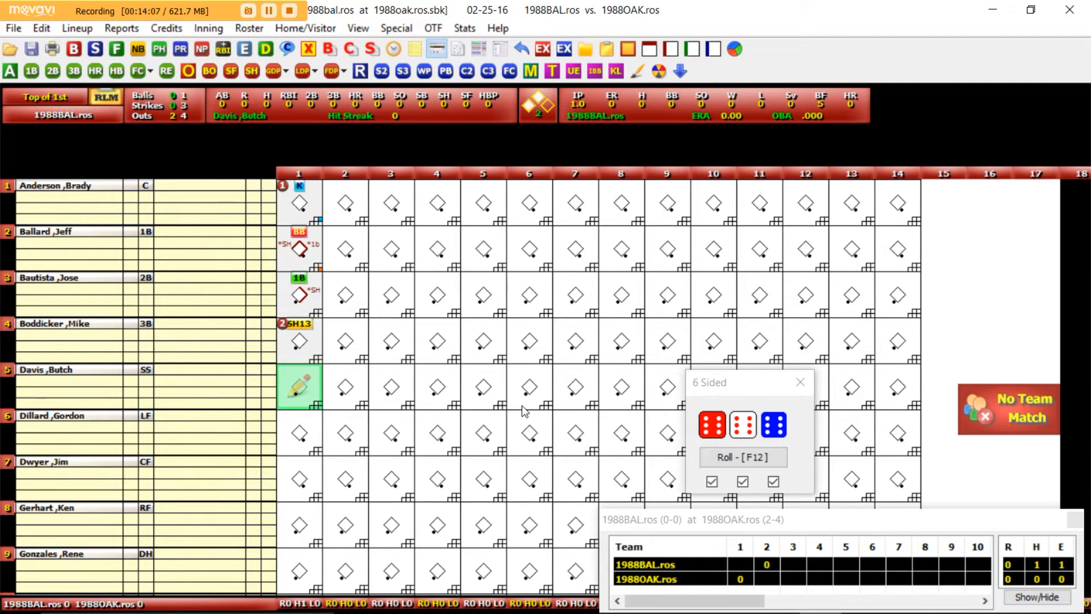
Score a single for Butch Davis in inning 1 with both Ballard and Bautista scoring
{"action": "key", "text": "a"}
{"action": "key", "text": "1"}
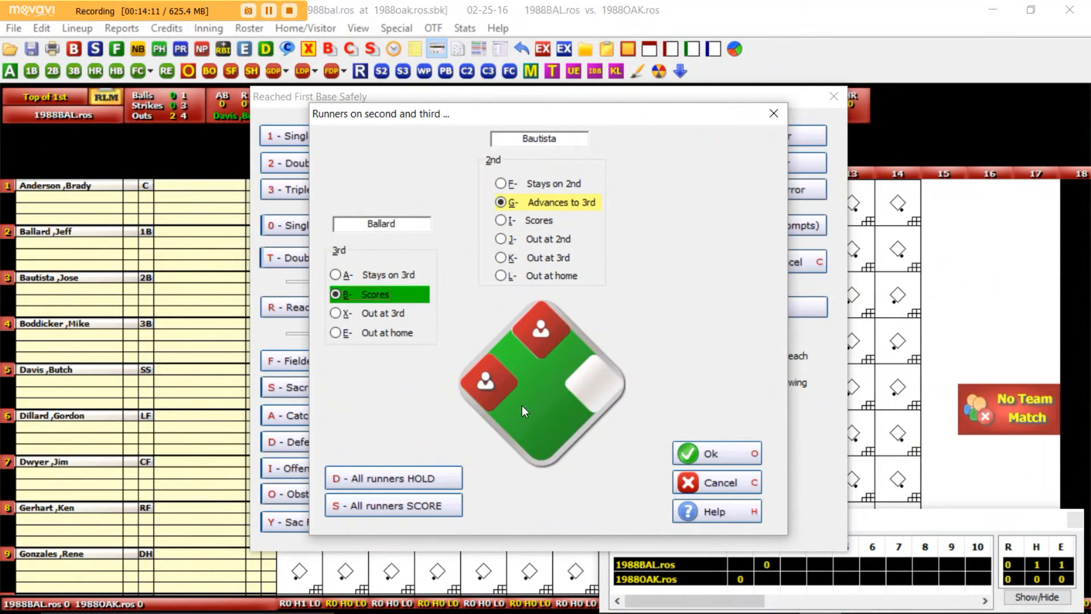
{"action": "key", "text": "i"}
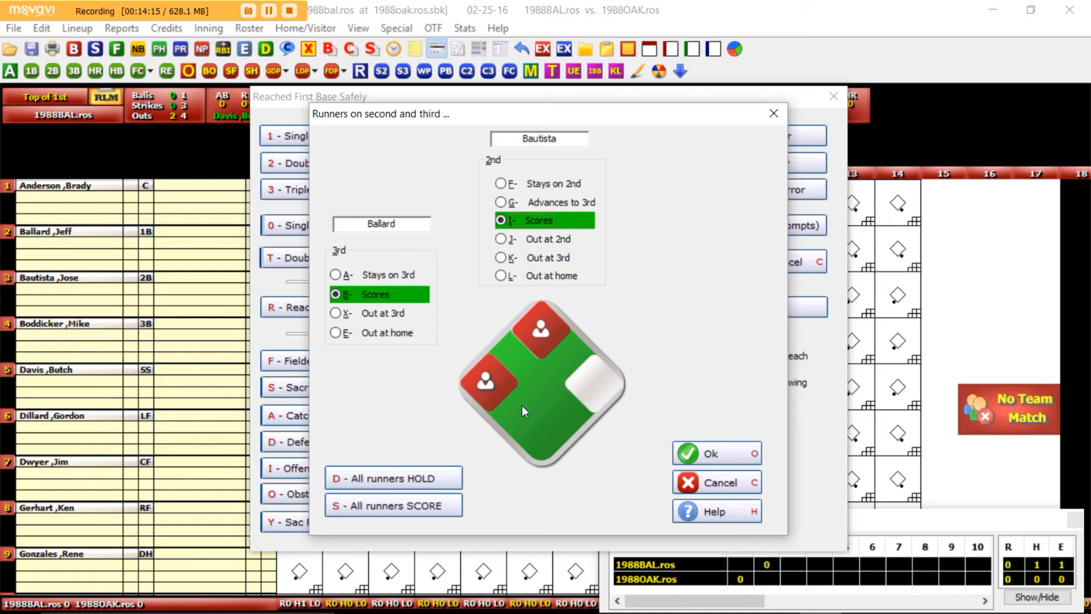
{"action": "key", "text": "o"}
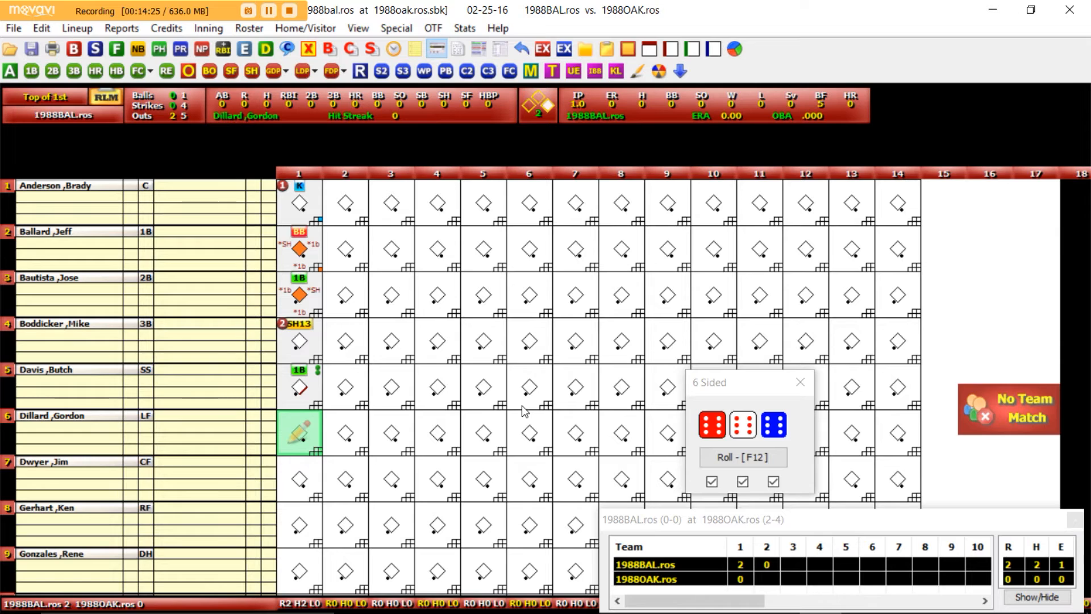
{"action": "left_click", "coordinate": [539, 116]}
{"action": "key", "text": "r"}
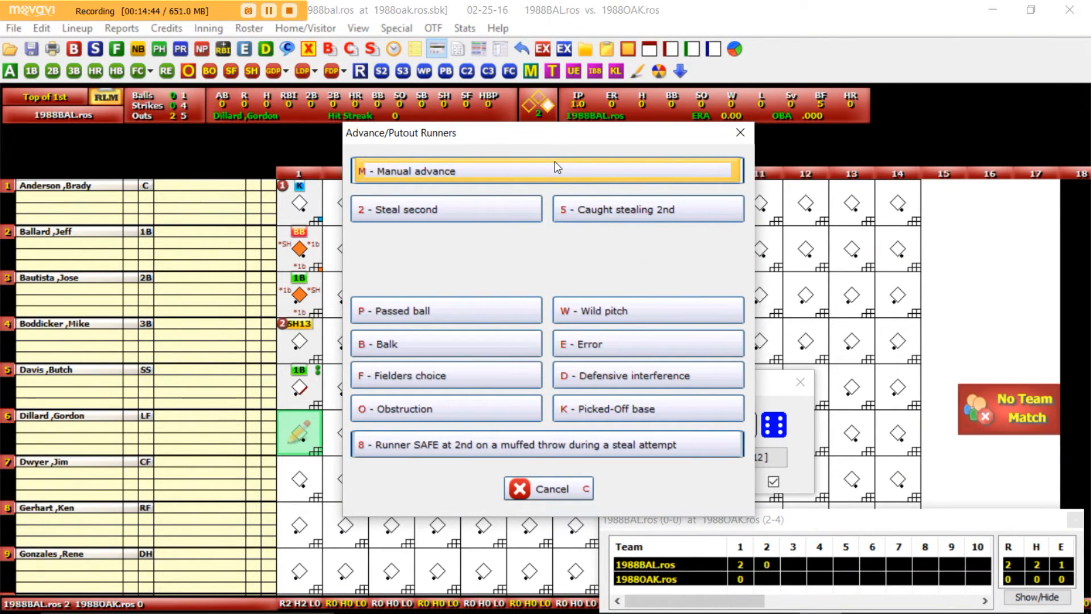
{"action": "key", "text": "2"}
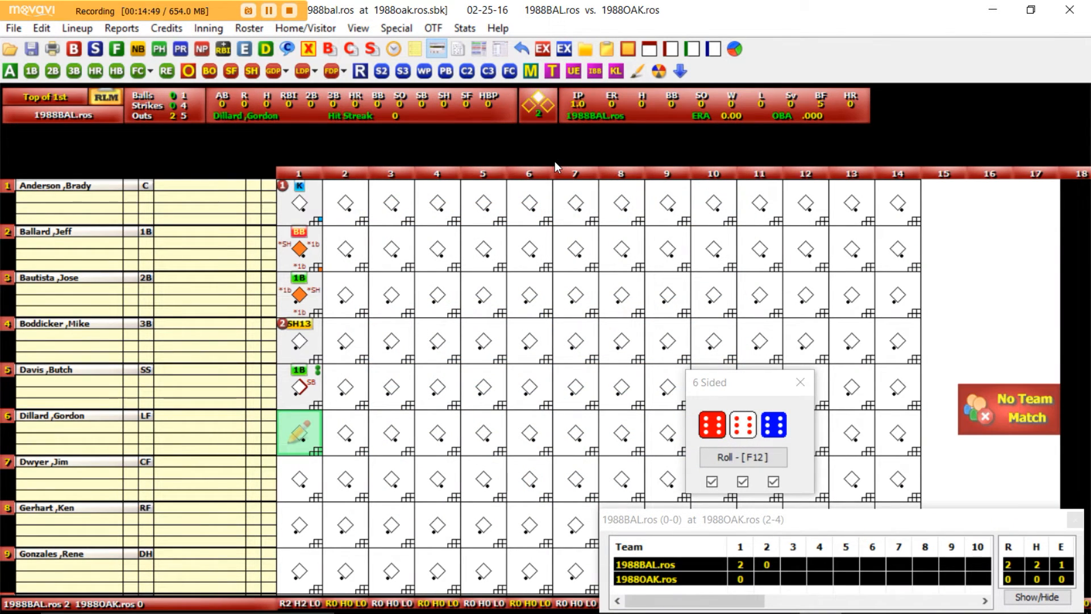
Score Butch Davis caught stealing third, with the catcher's assist and third baseman's putout
{"action": "left_click", "coordinate": [317, 390]}
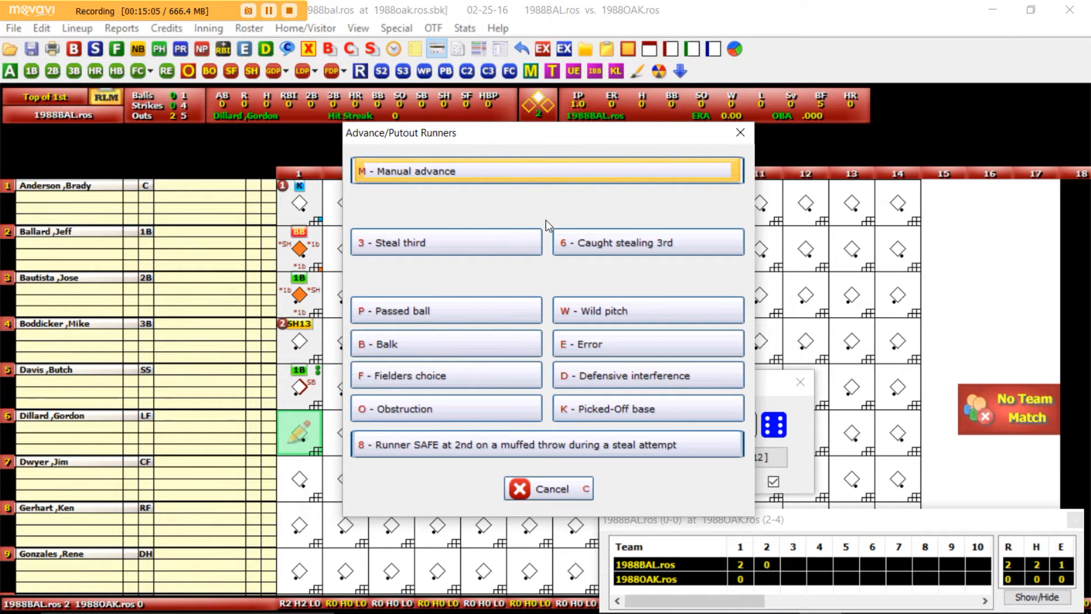
{"action": "key", "text": "6"}
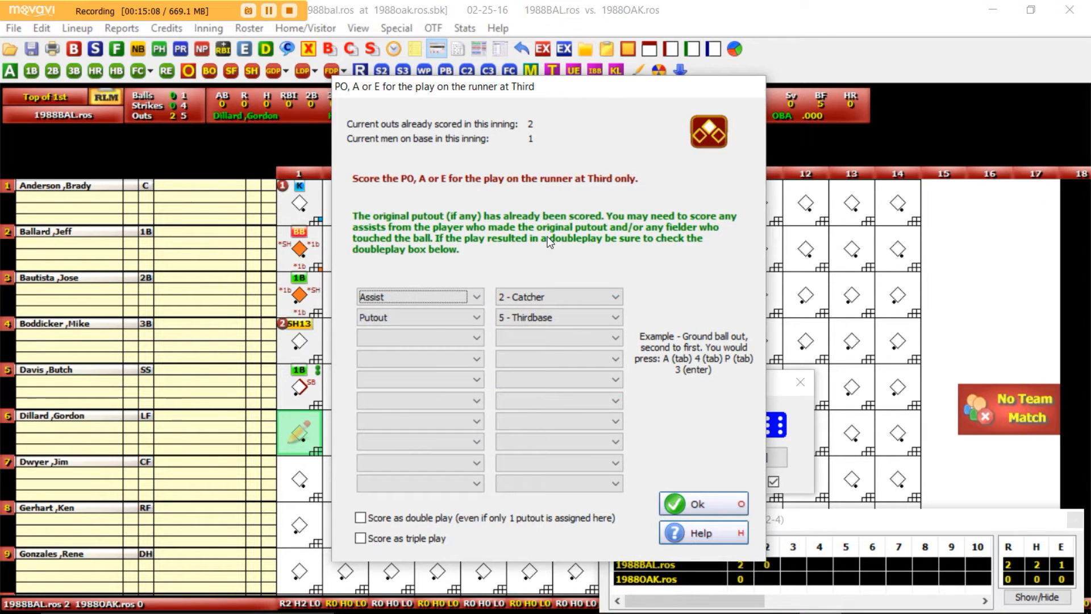
{"action": "key", "text": "Return"}
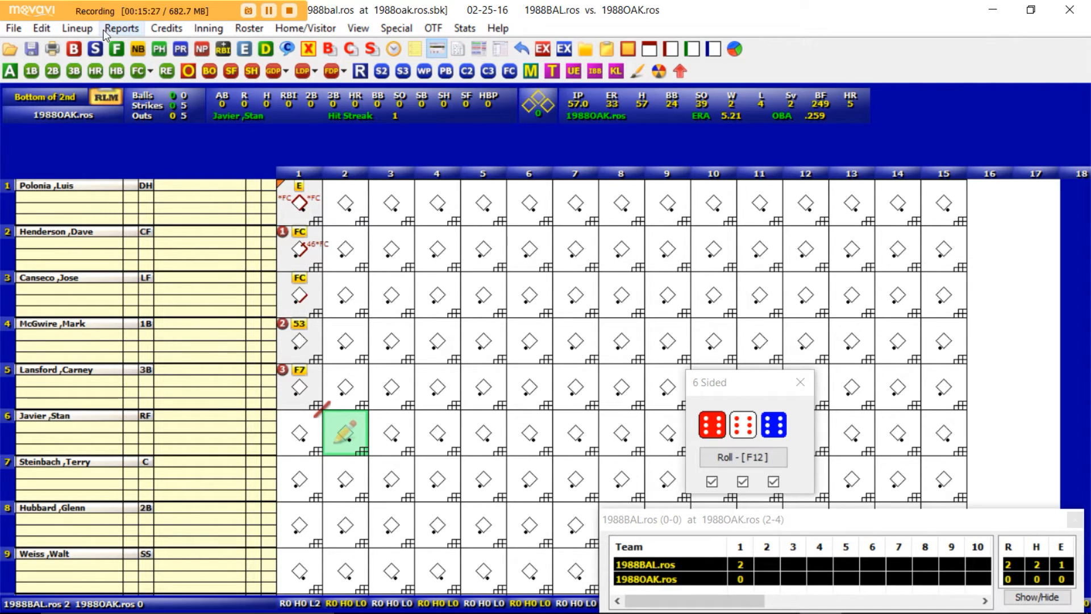
Insert Don Baylor as Oakland's pinch hitter for Stan Javier in inning 2
{"action": "left_click", "coordinate": [83, 30]}
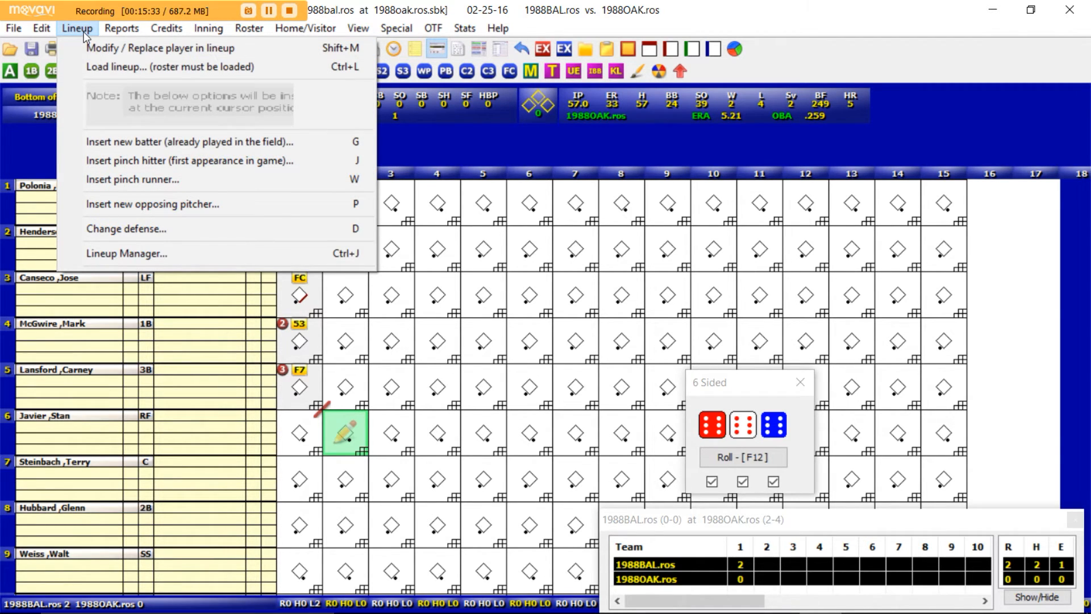
{"action": "left_click", "coordinate": [137, 161]}
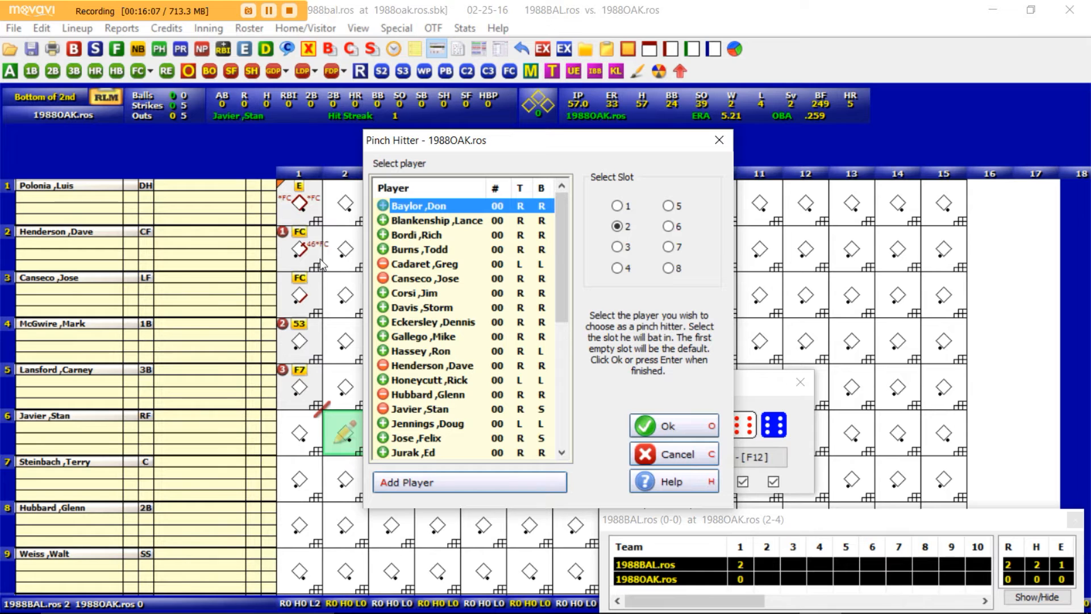
{"action": "left_click", "coordinate": [667, 435]}
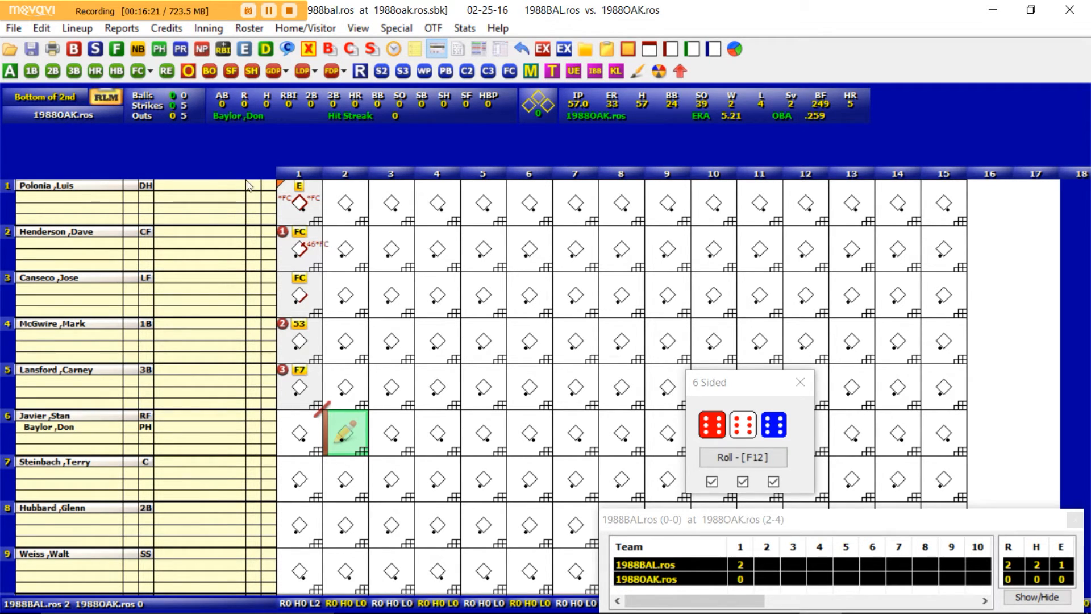
Insert Tom Niedenfuer as Baltimore's new pitcher with the DOES NOT BAT batting order position
{"action": "left_click", "coordinate": [78, 29]}
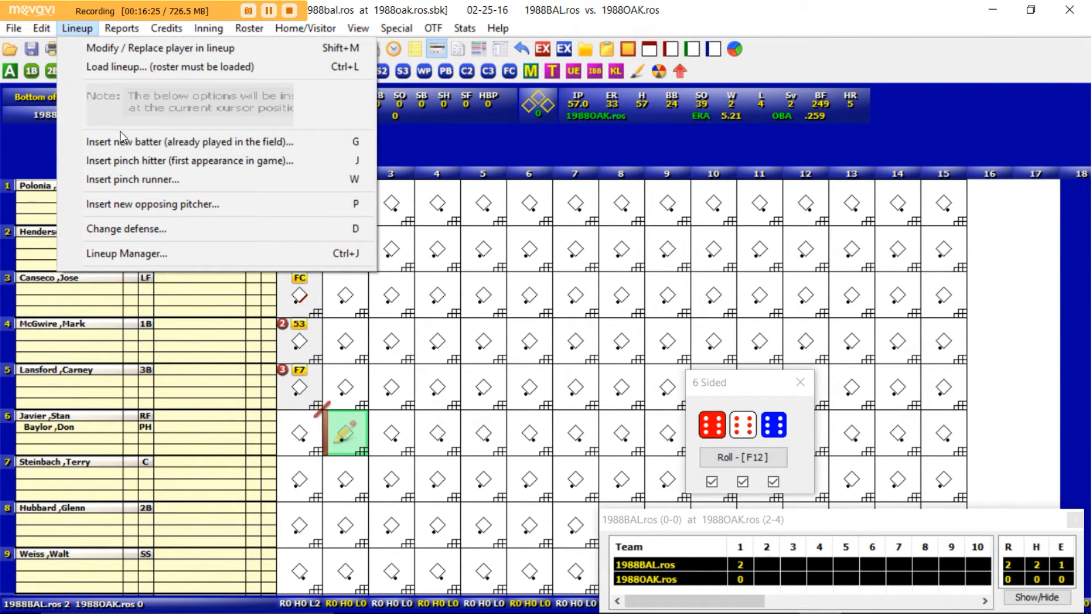
{"action": "left_click", "coordinate": [138, 204]}
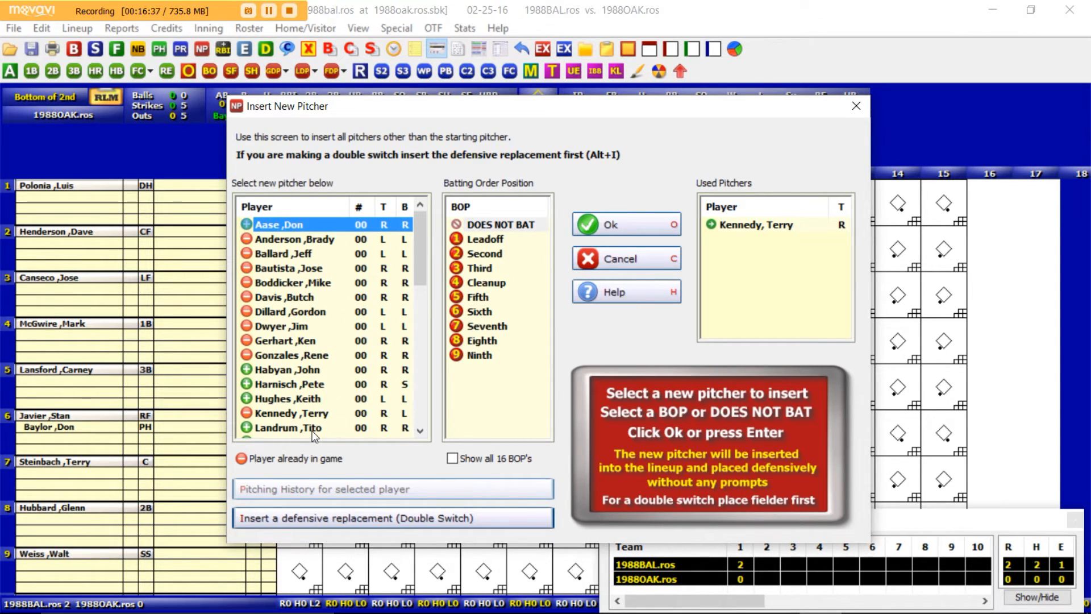
{"action": "scroll", "coordinate": [315, 432], "scroll_direction": "down", "scroll_amount": 1}
{"action": "scroll", "coordinate": [314, 435], "scroll_direction": "down", "scroll_amount": 2}
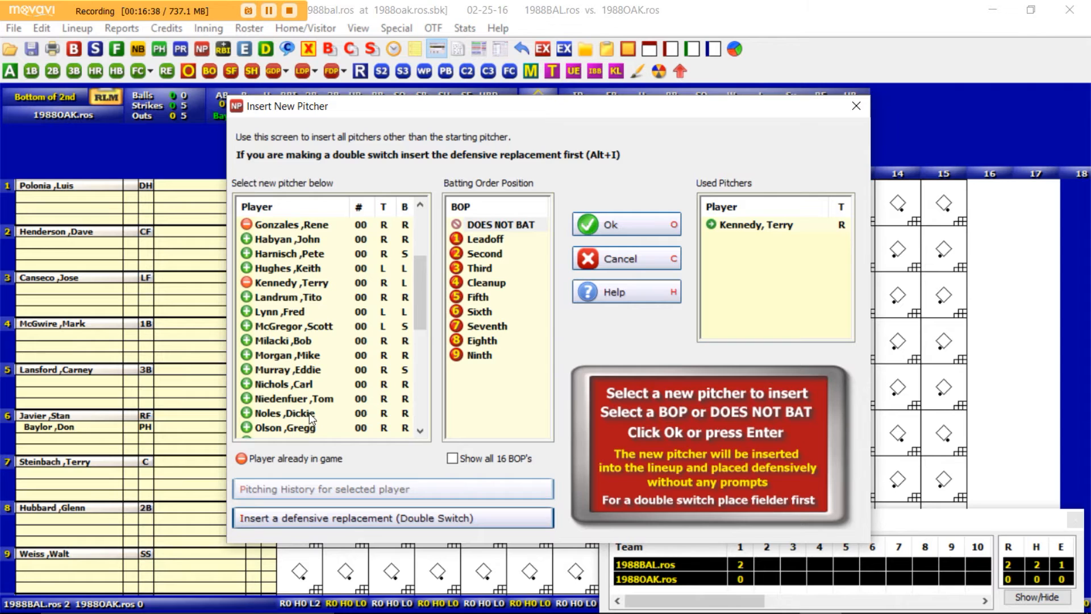
{"action": "left_click", "coordinate": [309, 400]}
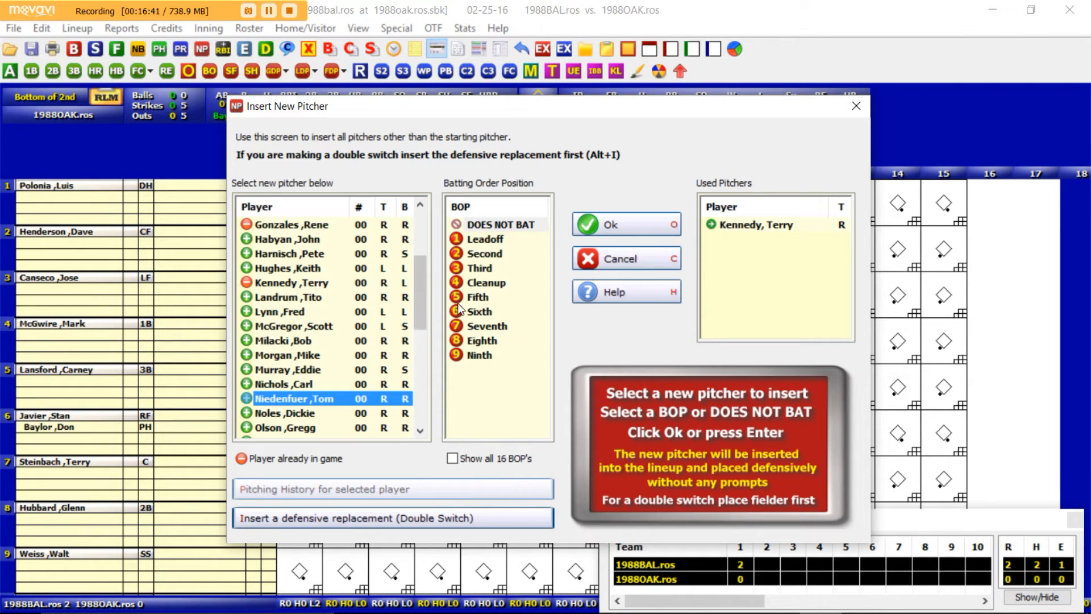
{"action": "left_click", "coordinate": [608, 223]}
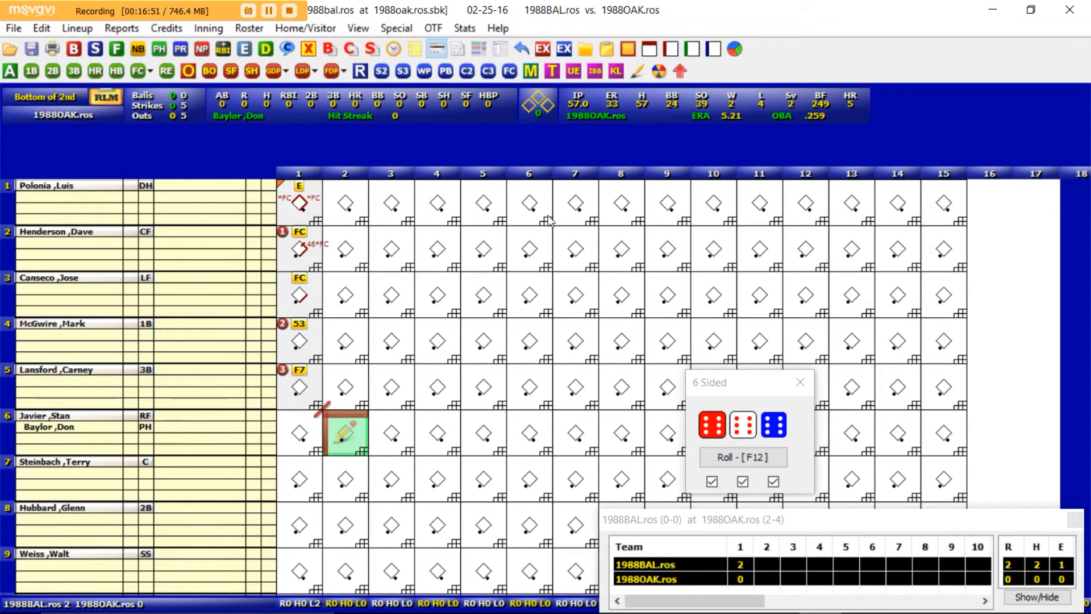
Generate the game's box score report, review the batting, line score and pitching sections, and close the report
{"action": "left_click", "coordinate": [74, 29]}
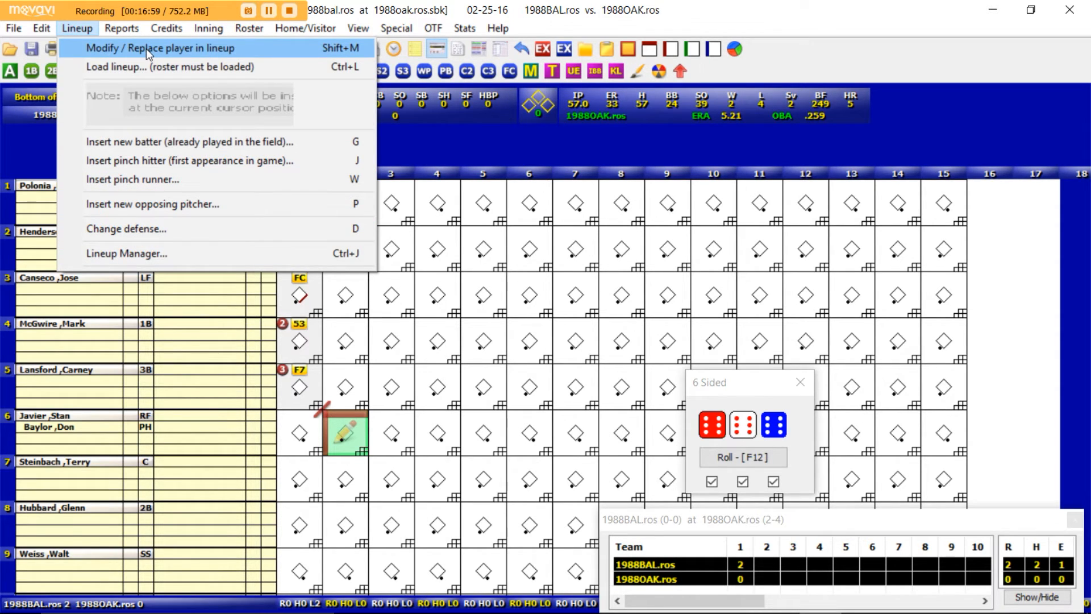
{"action": "mouse_move", "coordinate": [122, 28]}
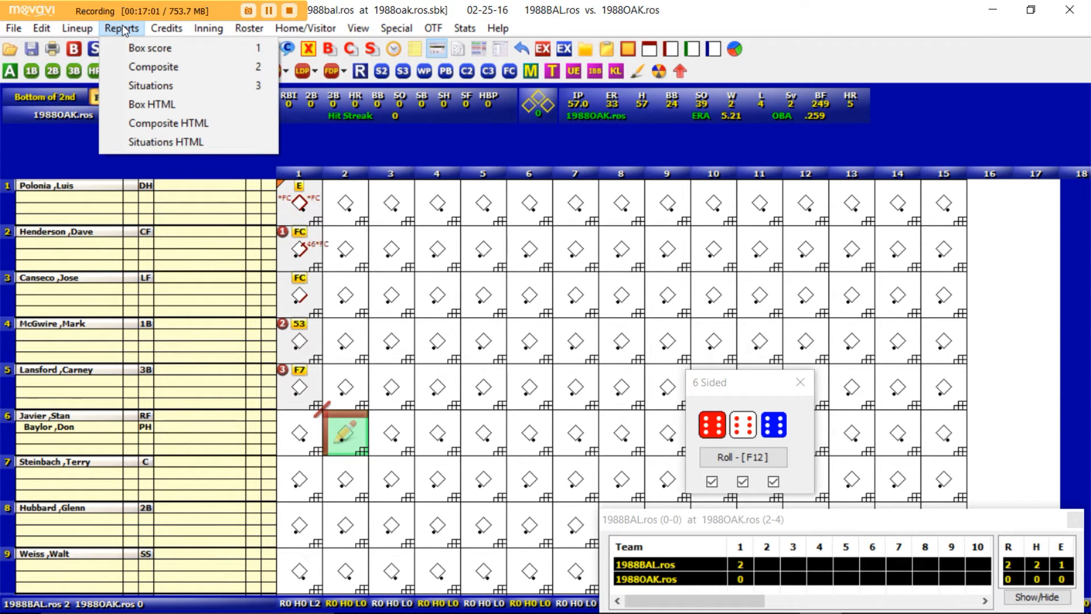
{"action": "left_click", "coordinate": [152, 48]}
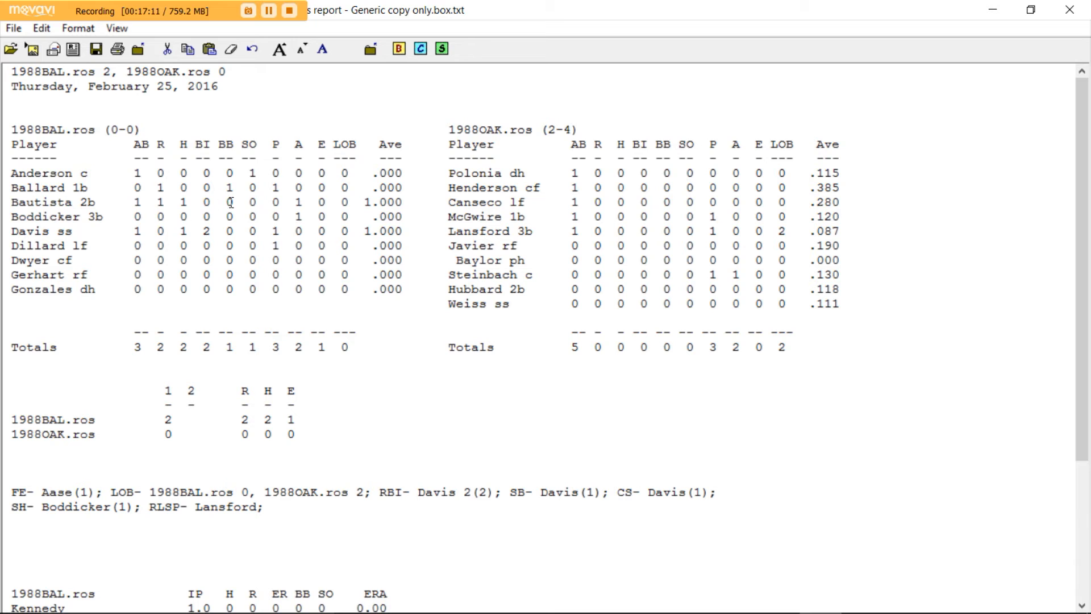
{"action": "scroll", "coordinate": [233, 239], "scroll_direction": "down", "scroll_amount": 4}
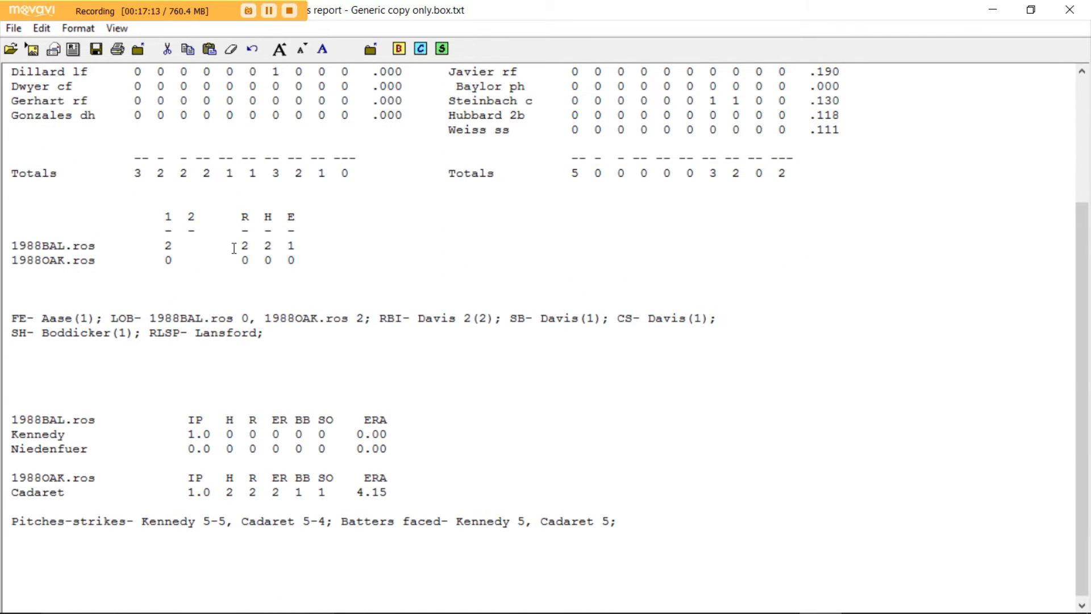
{"action": "scroll", "coordinate": [234, 248], "scroll_direction": "up", "scroll_amount": 4}
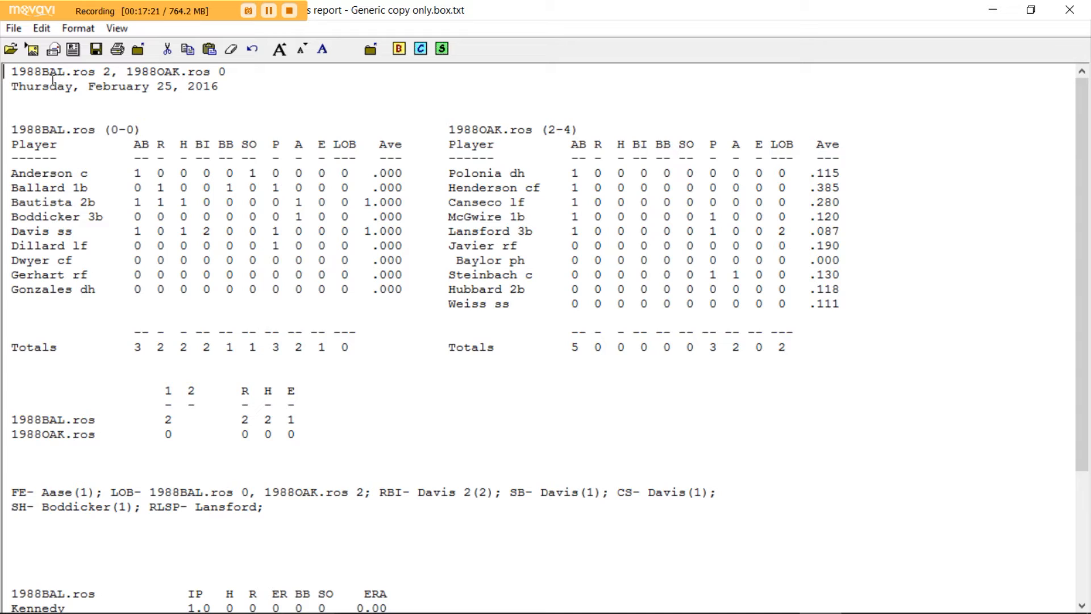
{"action": "left_click", "coordinate": [9, 33]}
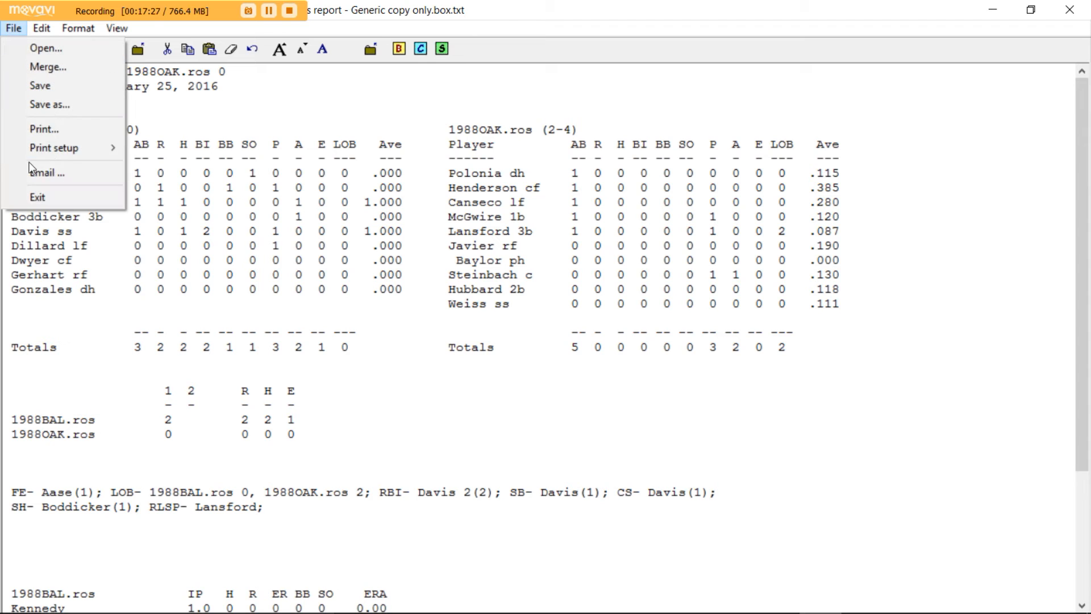
{"action": "left_click", "coordinate": [43, 199]}
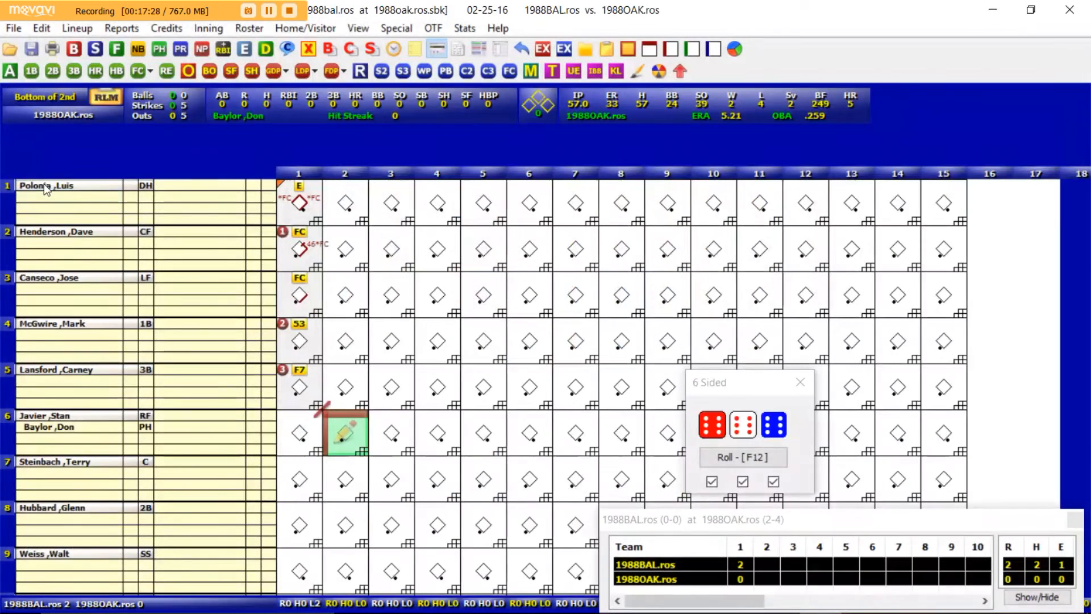
Exit BallScore without saving the scorebook and open BallStat
{"action": "left_click", "coordinate": [12, 29]}
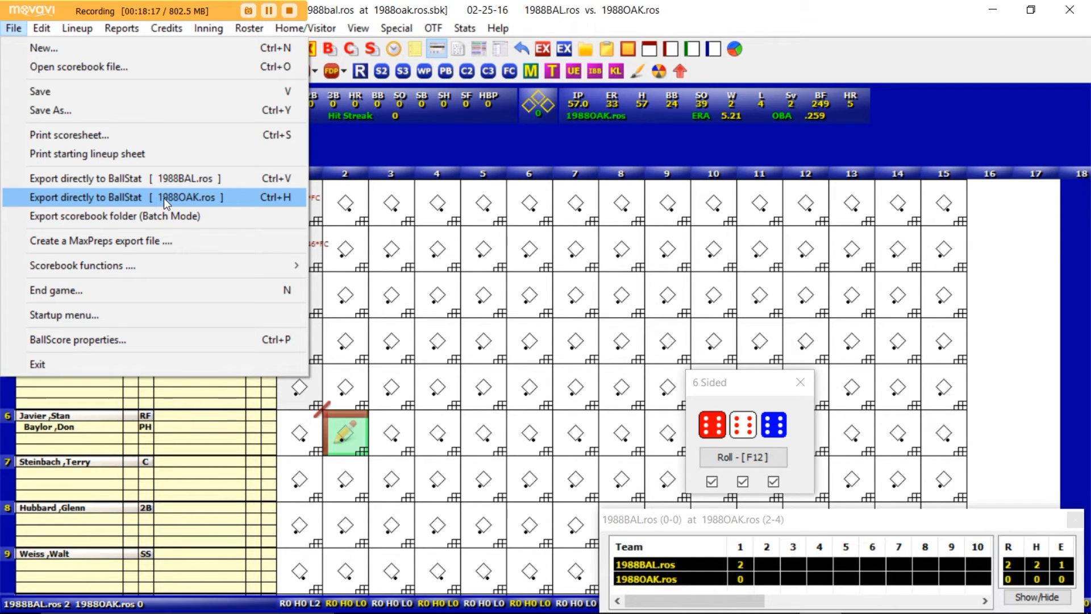
{"action": "left_click", "coordinate": [47, 367]}
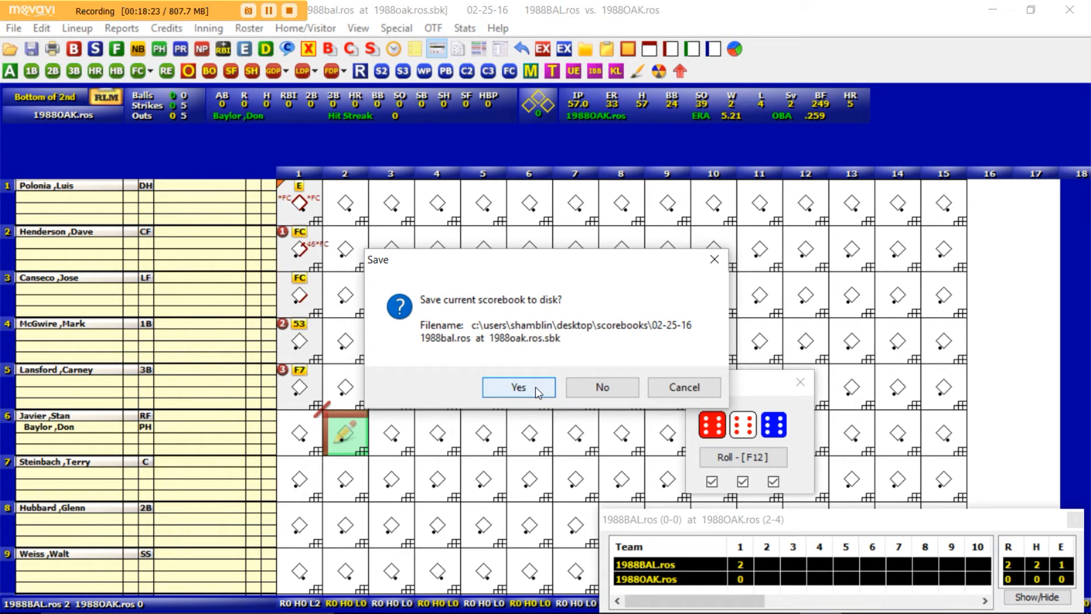
{"action": "left_click", "coordinate": [602, 387]}
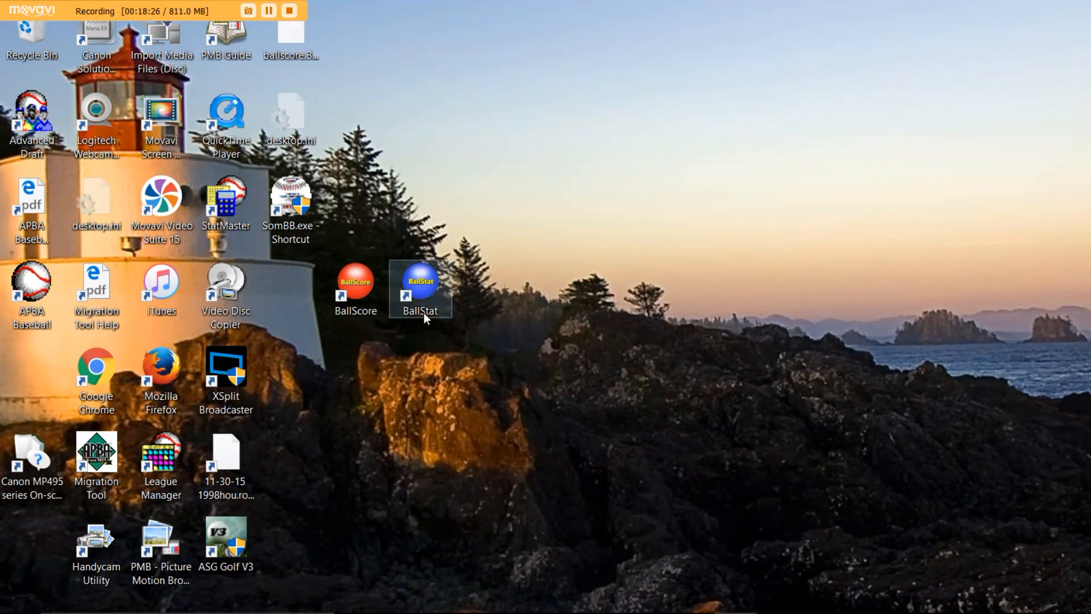
{"action": "double_click", "coordinate": [427, 286]}
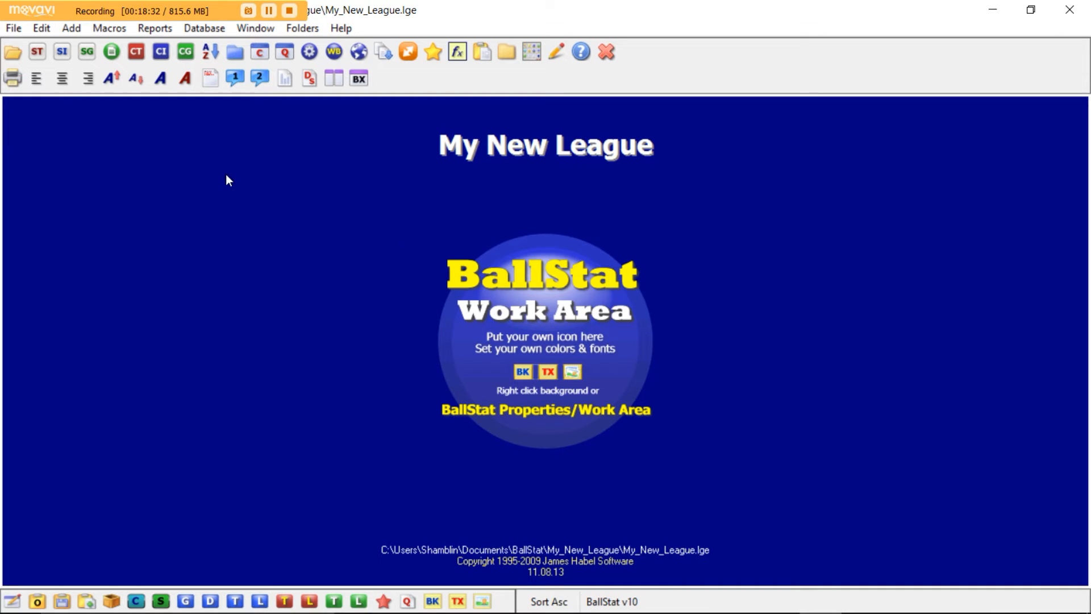
{"action": "left_click", "coordinate": [156, 28]}
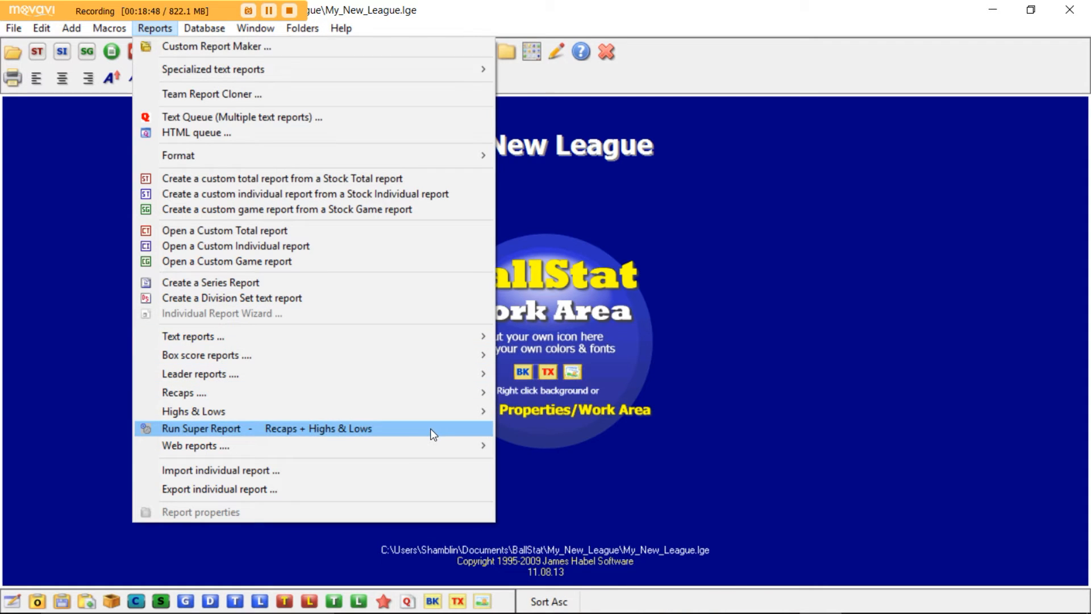
{"action": "mouse_move", "coordinate": [468, 444]}
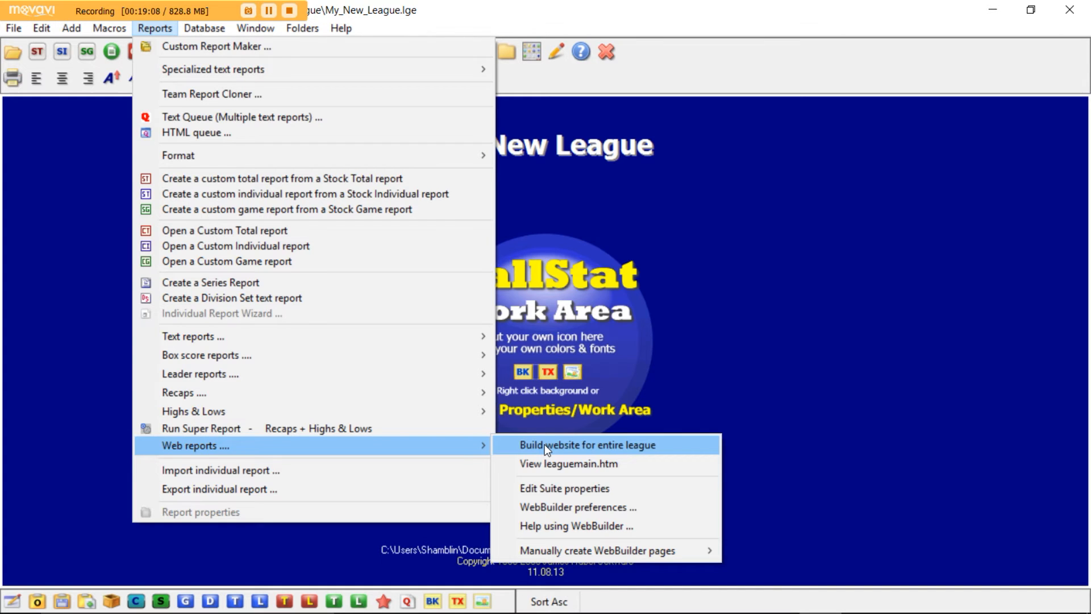
{"action": "left_click", "coordinate": [692, 297]}
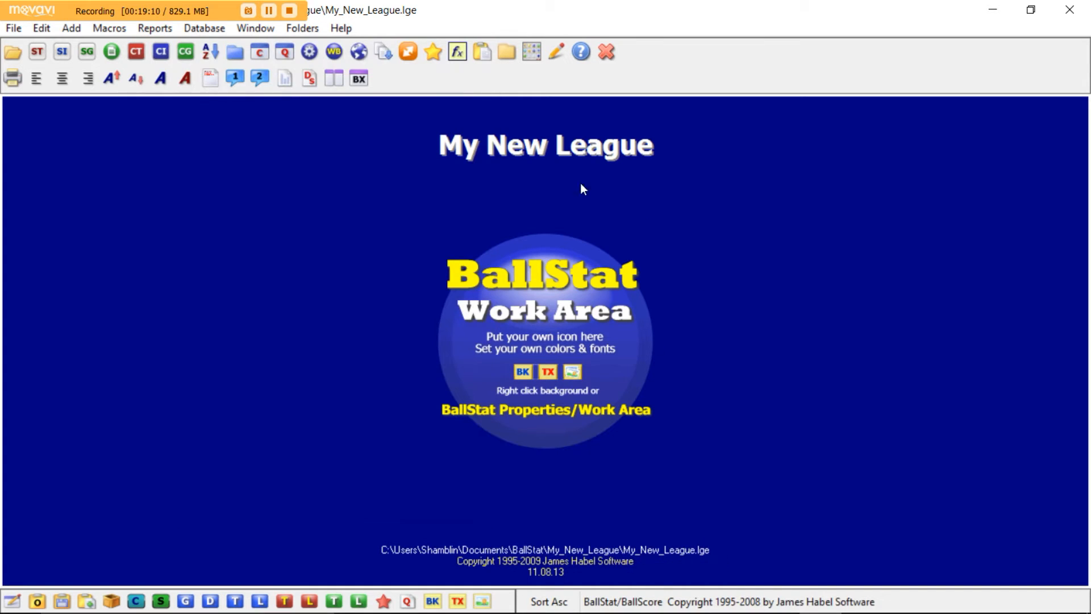
View the league's main web page in the default browser
{"action": "left_click", "coordinate": [358, 52]}
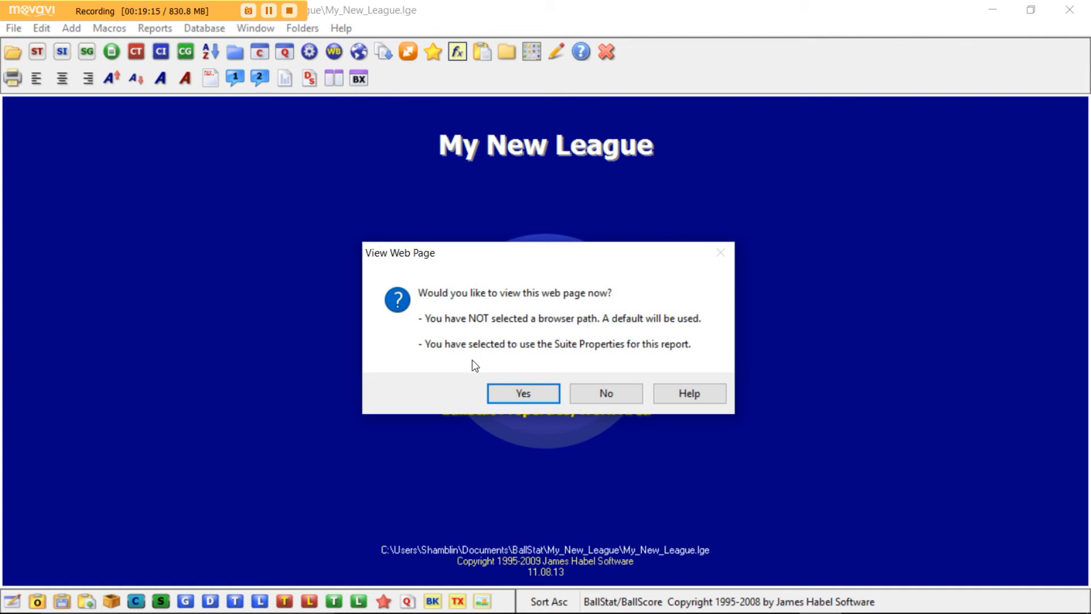
{"action": "left_click", "coordinate": [518, 393]}
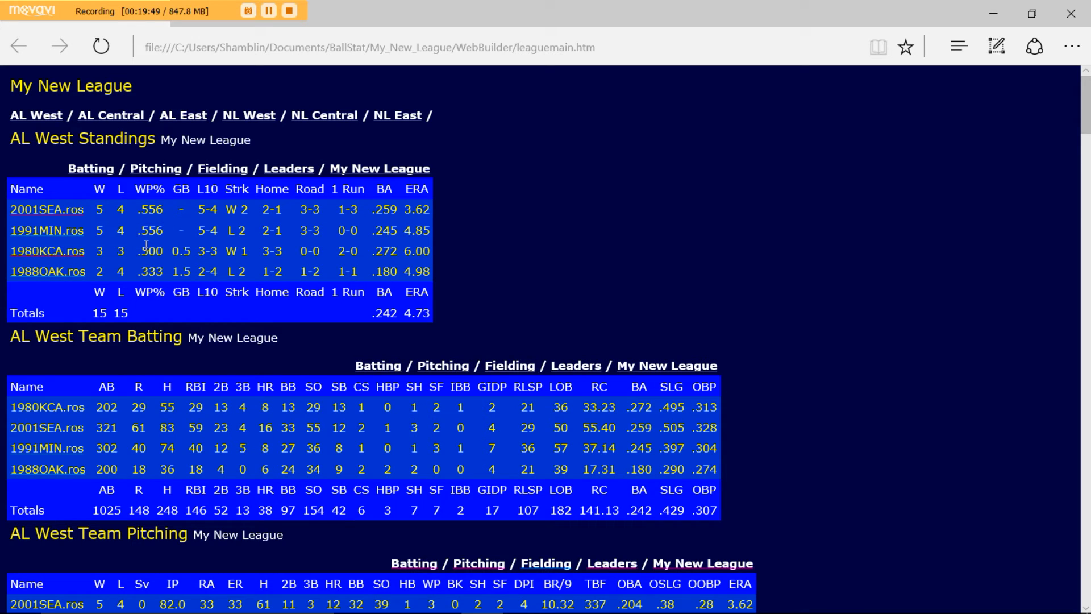
Examine the AL West and AL Central standings and team statistics, and open the 2001SEA.ros team page
{"action": "scroll", "coordinate": [148, 239], "scroll_direction": "down", "scroll_amount": 5}
{"action": "scroll", "coordinate": [154, 207], "scroll_direction": "up", "scroll_amount": 2}
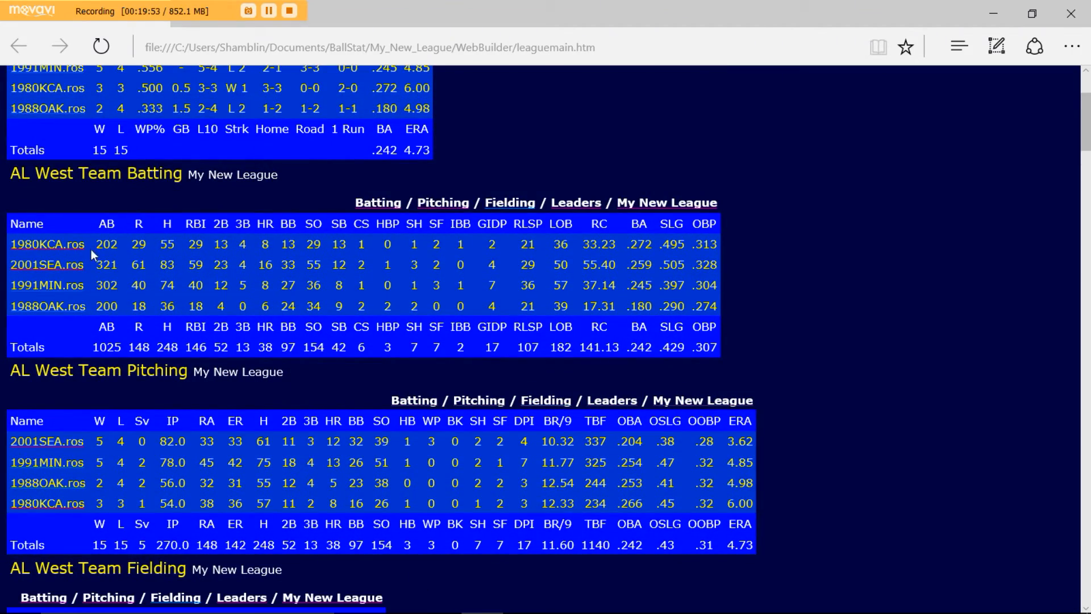
{"action": "scroll", "coordinate": [105, 347], "scroll_direction": "down", "scroll_amount": 3}
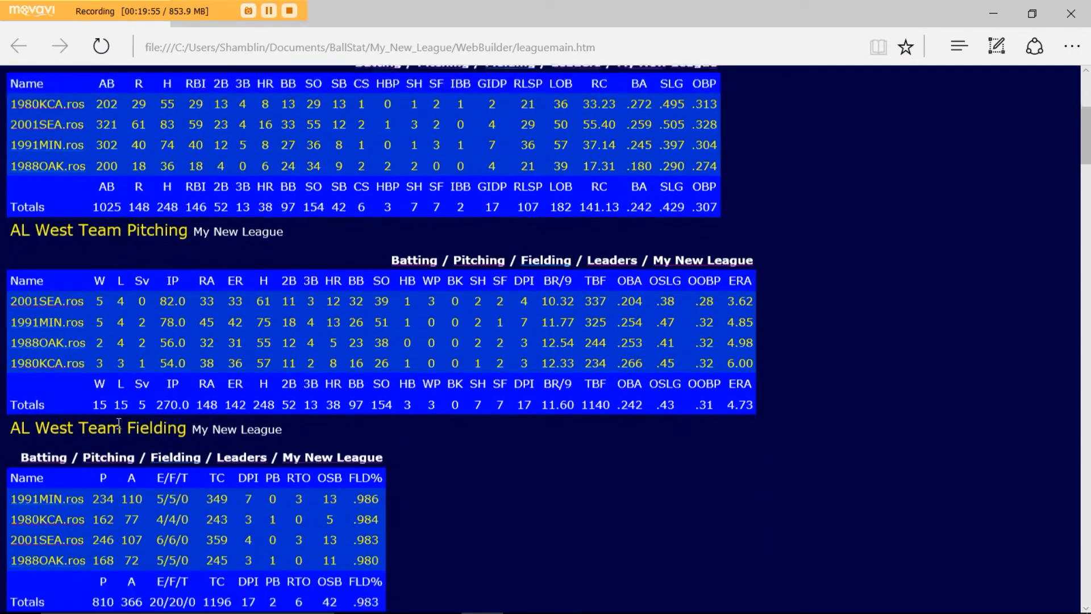
{"action": "scroll", "coordinate": [149, 250], "scroll_direction": "up", "scroll_amount": 4}
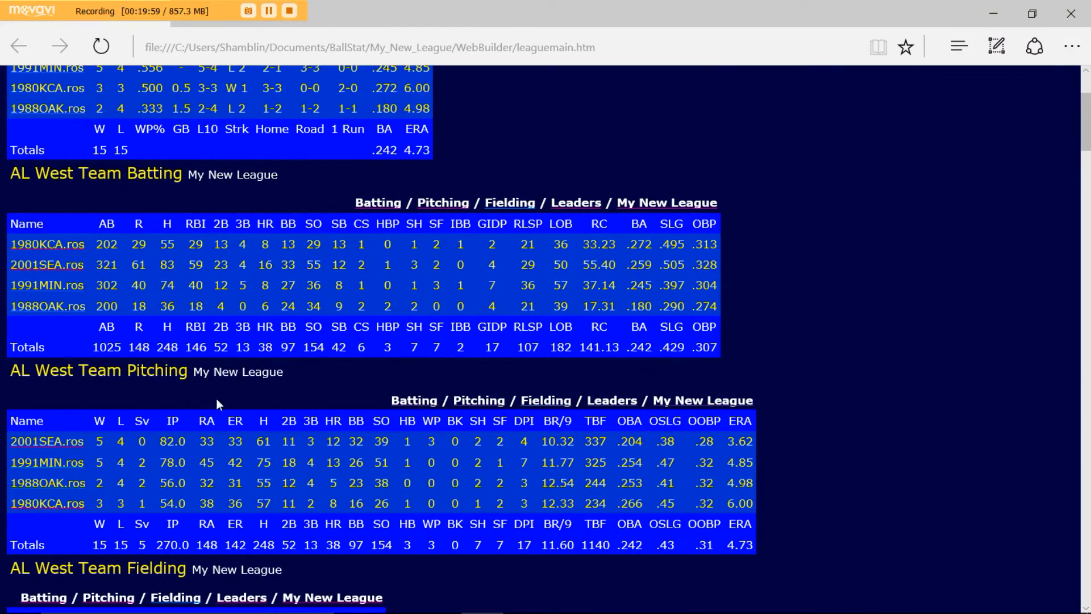
{"action": "scroll", "coordinate": [91, 329], "scroll_direction": "up", "scroll_amount": 3}
{"action": "scroll", "coordinate": [91, 329], "scroll_direction": "down", "scroll_amount": 15}
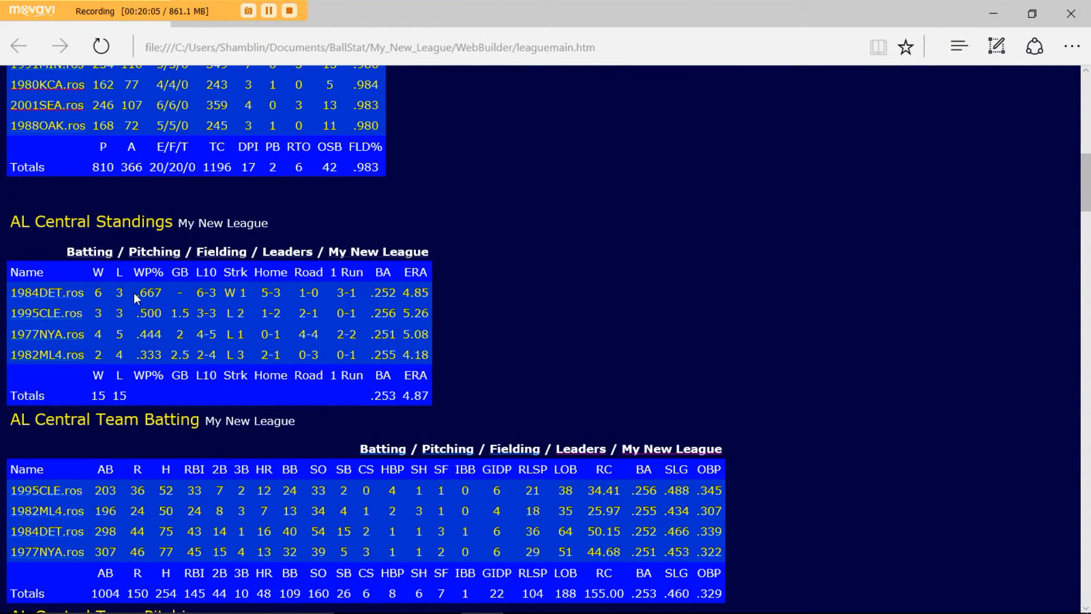
{"action": "scroll", "coordinate": [129, 298], "scroll_direction": "up", "scroll_amount": 15}
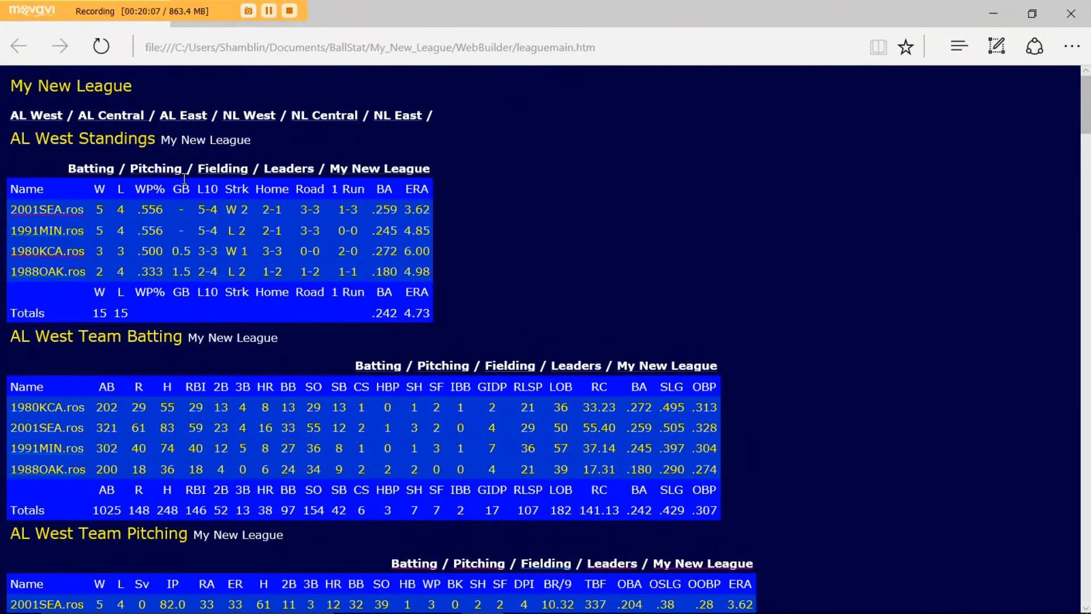
{"action": "left_click", "coordinate": [57, 210]}
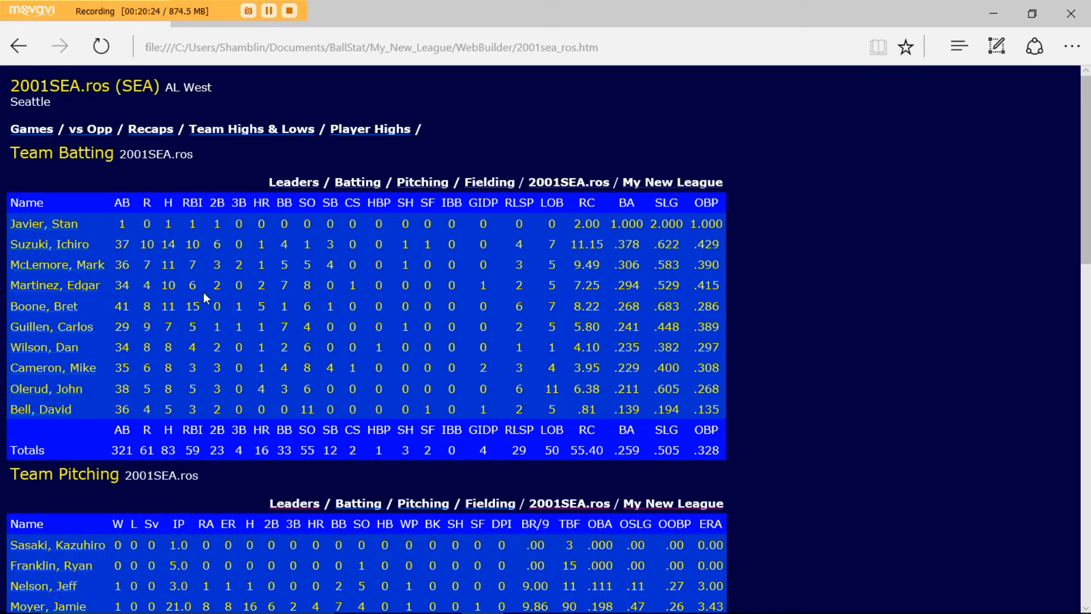
Examine the batting, pitching and fielding statistics on the 2001SEA.ros page, return to the league's main page and close the browser
{"action": "scroll", "coordinate": [204, 292], "scroll_direction": "down", "scroll_amount": 6}
{"action": "scroll", "coordinate": [203, 292], "scroll_direction": "up", "scroll_amount": 2}
{"action": "scroll", "coordinate": [204, 292], "scroll_direction": "down", "scroll_amount": 1}
{"action": "scroll", "coordinate": [203, 292], "scroll_direction": "up", "scroll_amount": 1}
{"action": "scroll", "coordinate": [204, 292], "scroll_direction": "down", "scroll_amount": 5}
{"action": "scroll", "coordinate": [201, 299], "scroll_direction": "down", "scroll_amount": 5}
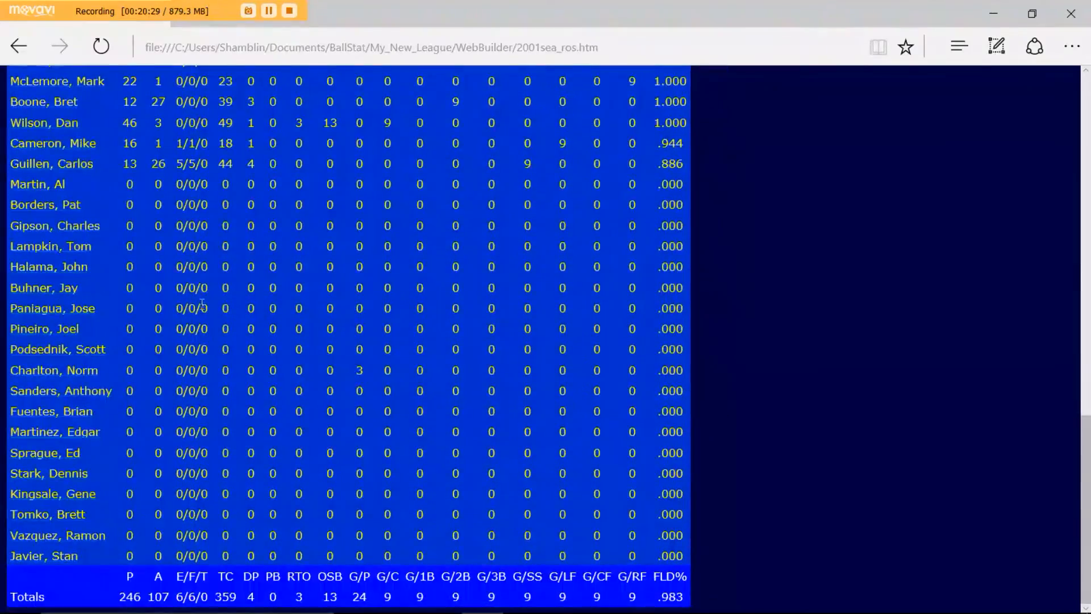
{"action": "scroll", "coordinate": [202, 298], "scroll_direction": "up", "scroll_amount": 15}
{"action": "scroll", "coordinate": [201, 307], "scroll_direction": "up", "scroll_amount": 1}
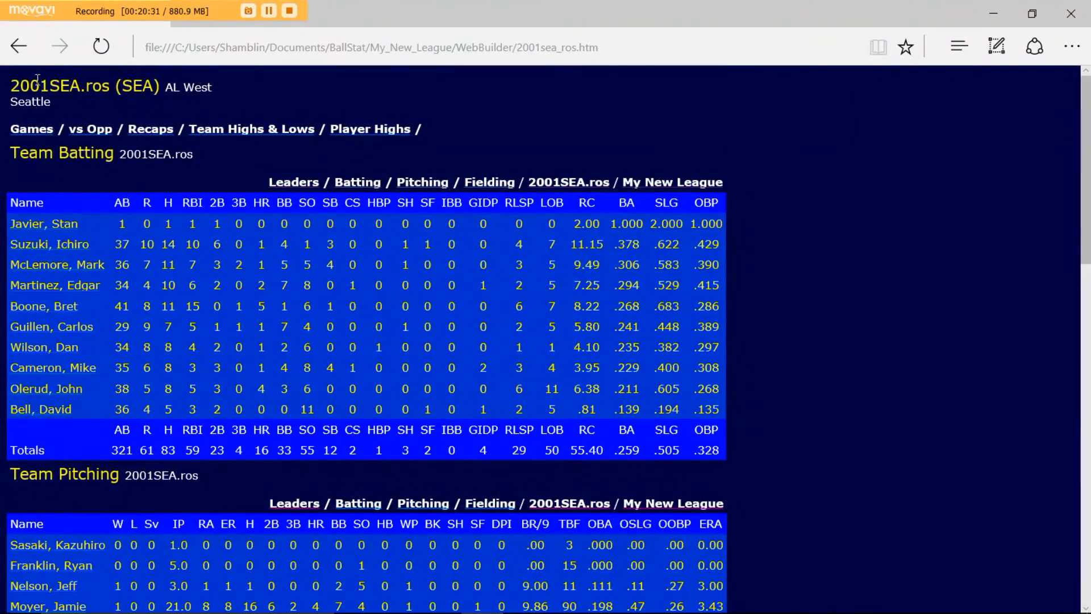
{"action": "left_click", "coordinate": [16, 58]}
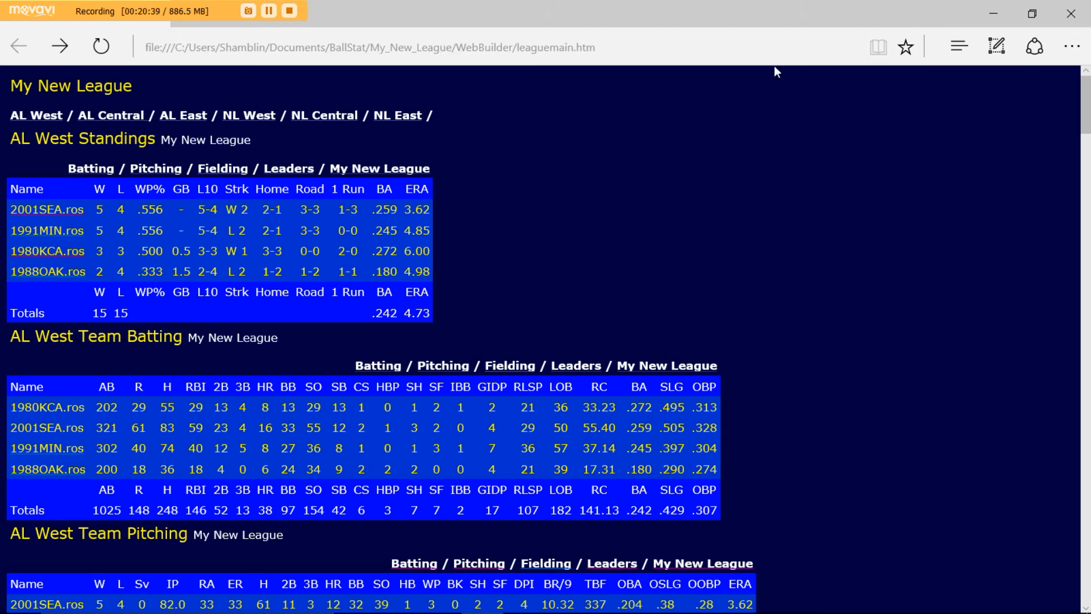
{"action": "left_click", "coordinate": [1070, 13]}
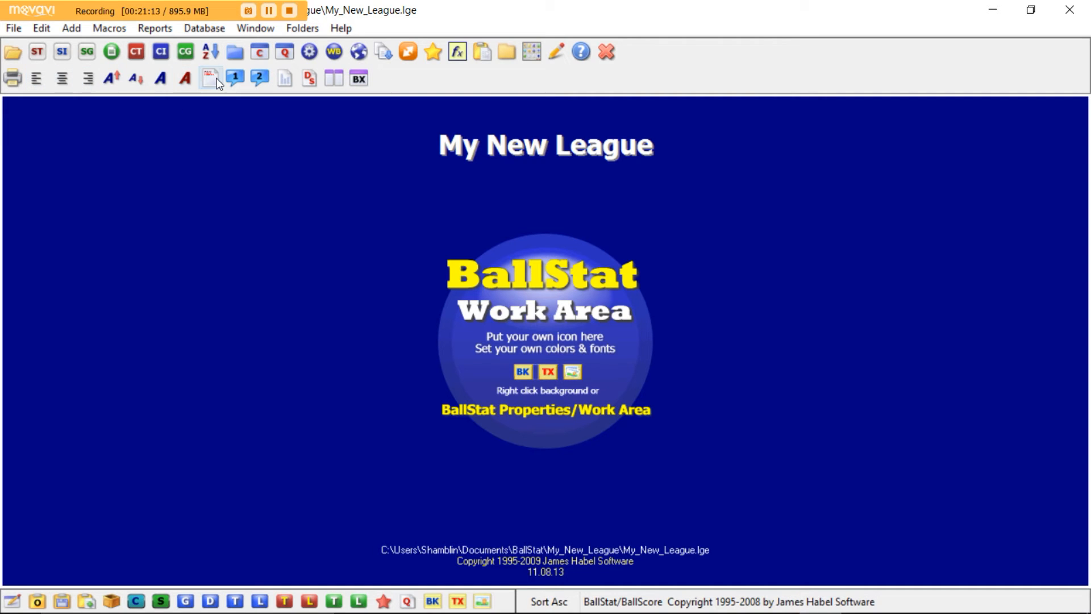
Try the Create New League Wizard with the Major League Baseball Replay name, 9-inning games and the 3 Divisions preset, and cancel at the league path
{"action": "left_click", "coordinate": [14, 28]}
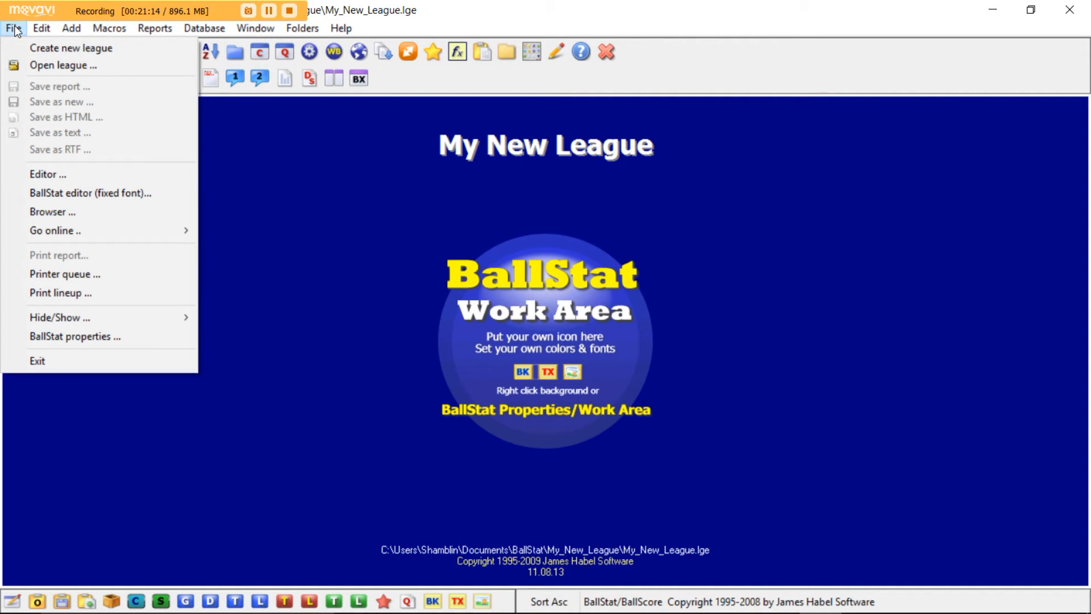
{"action": "left_click", "coordinate": [37, 50]}
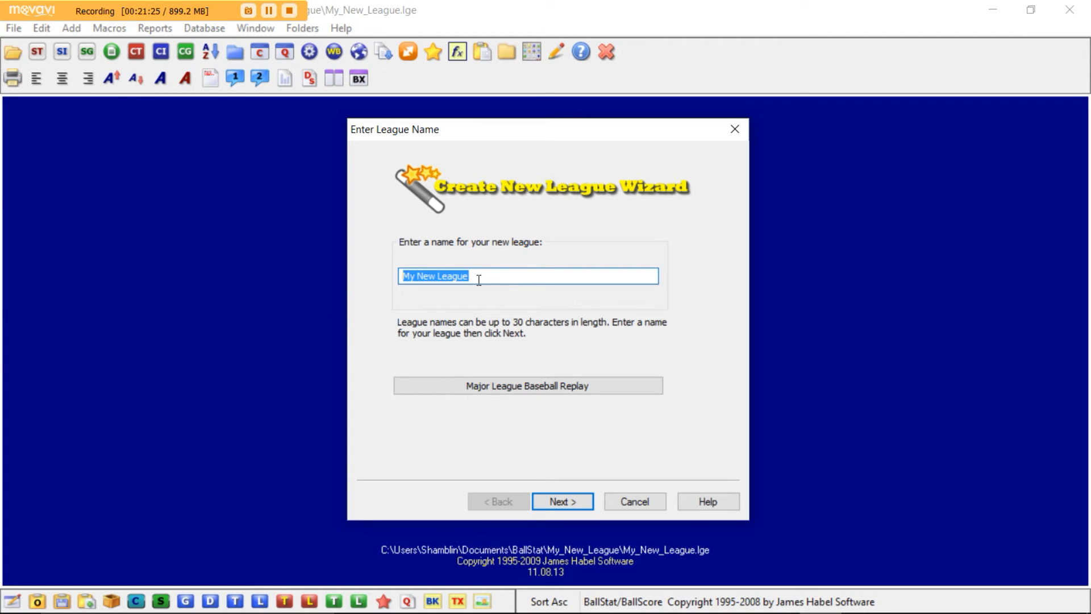
{"action": "left_click", "coordinate": [545, 386]}
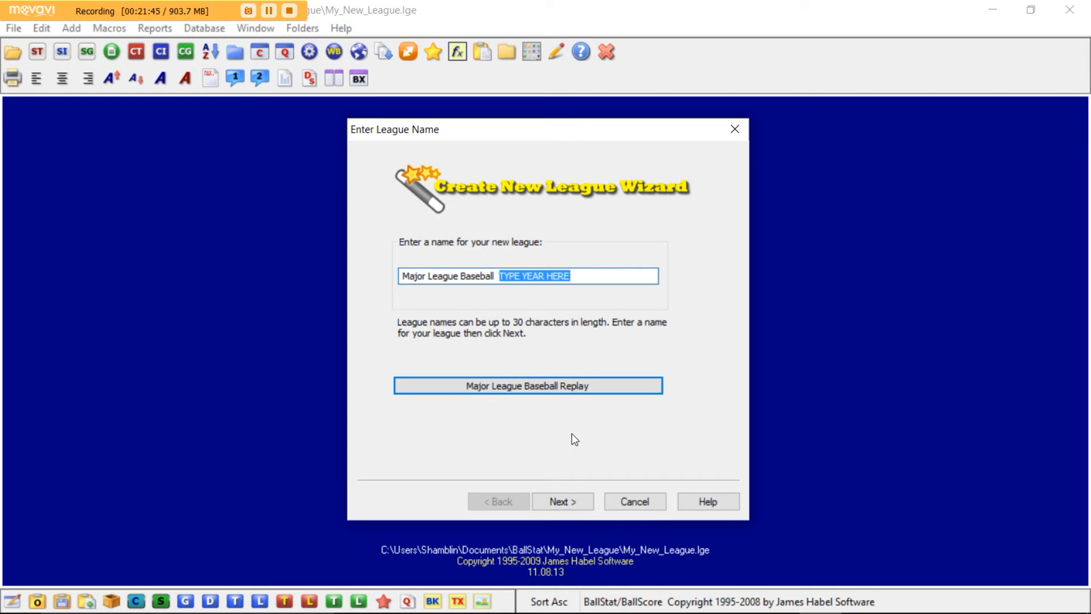
{"action": "left_click", "coordinate": [567, 499]}
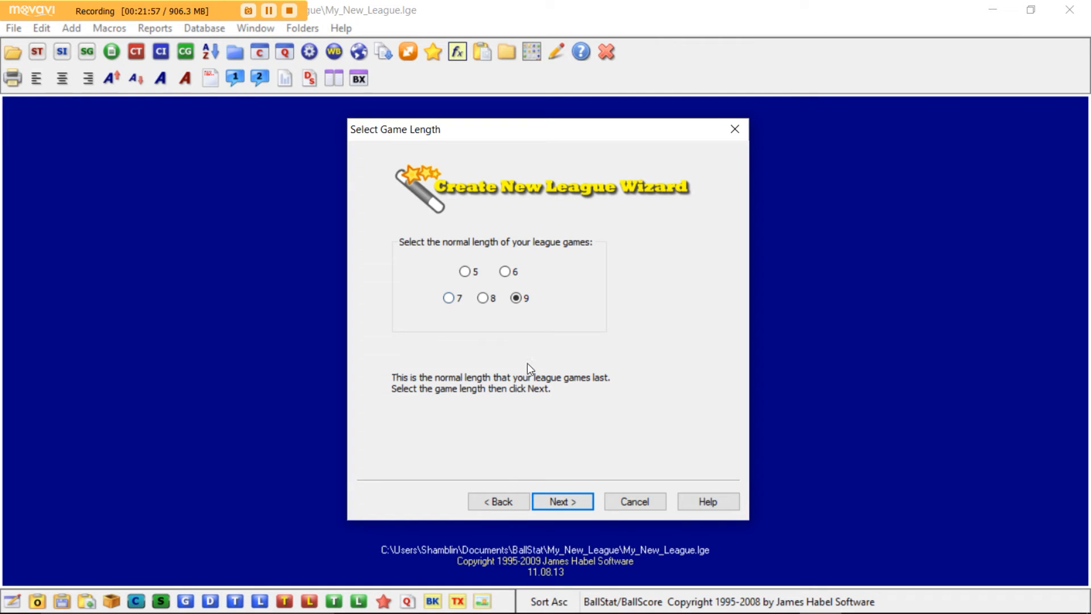
{"action": "left_click", "coordinate": [571, 500]}
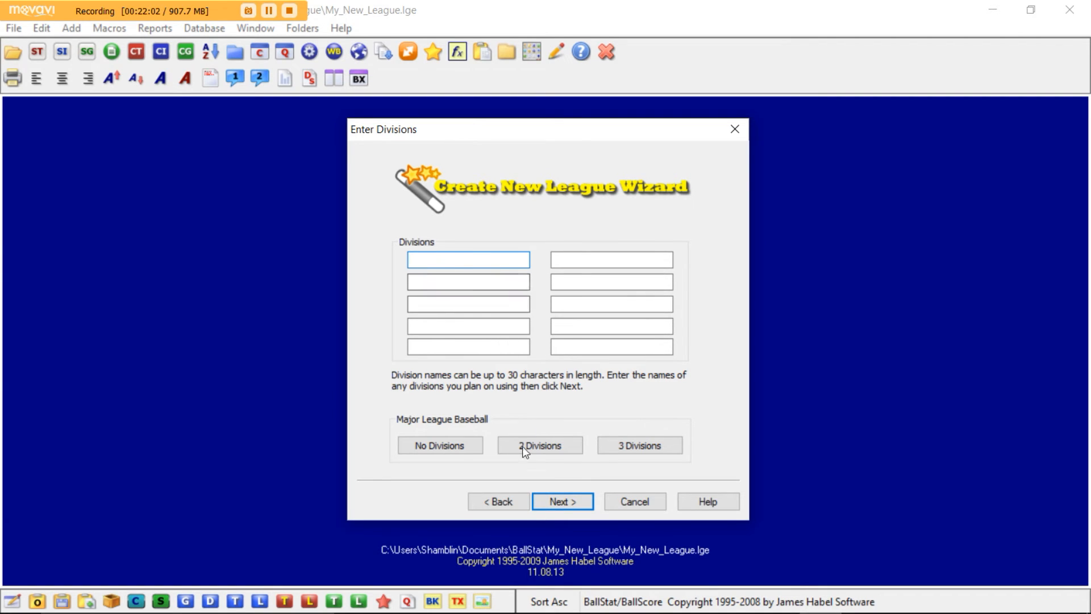
{"action": "left_click", "coordinate": [640, 445]}
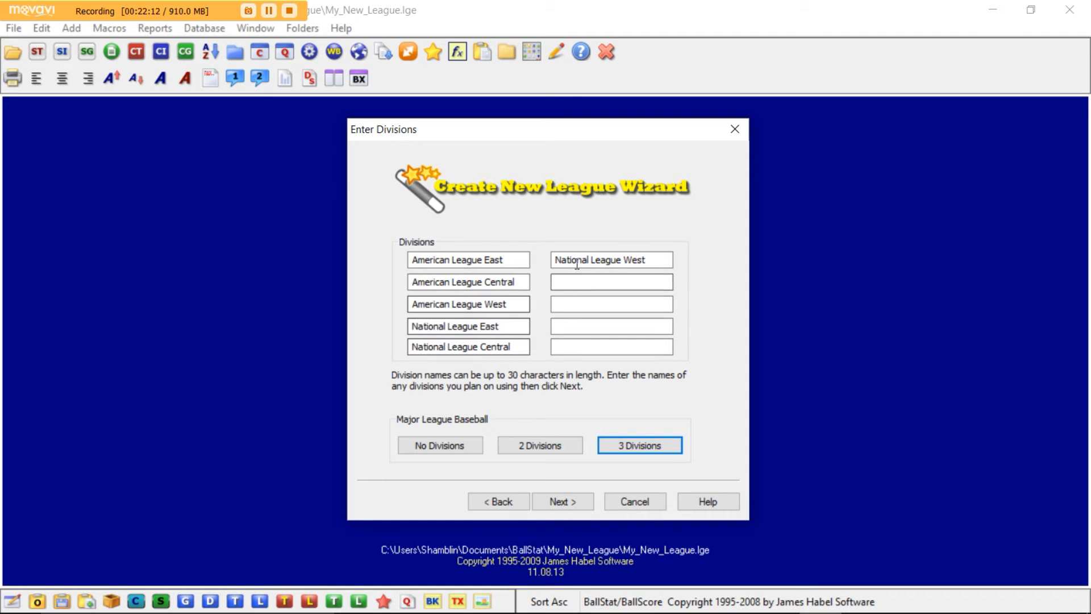
{"action": "left_click", "coordinate": [561, 503]}
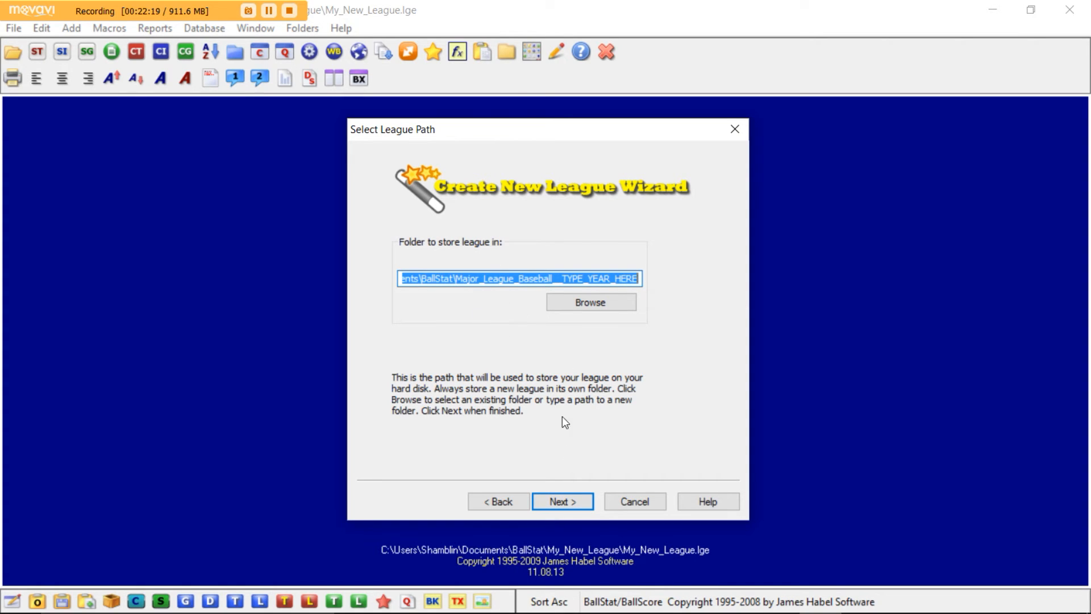
{"action": "left_click", "coordinate": [622, 500]}
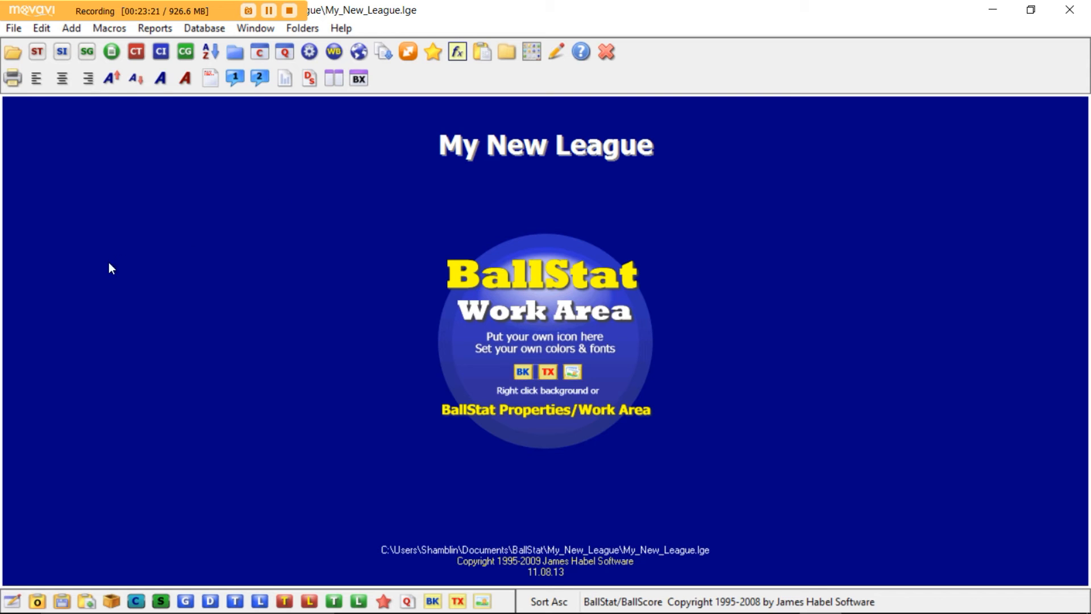
Exit BallStat, open BallScore and dismiss its startup window to reach the blank scorebook
{"action": "left_click", "coordinate": [14, 29]}
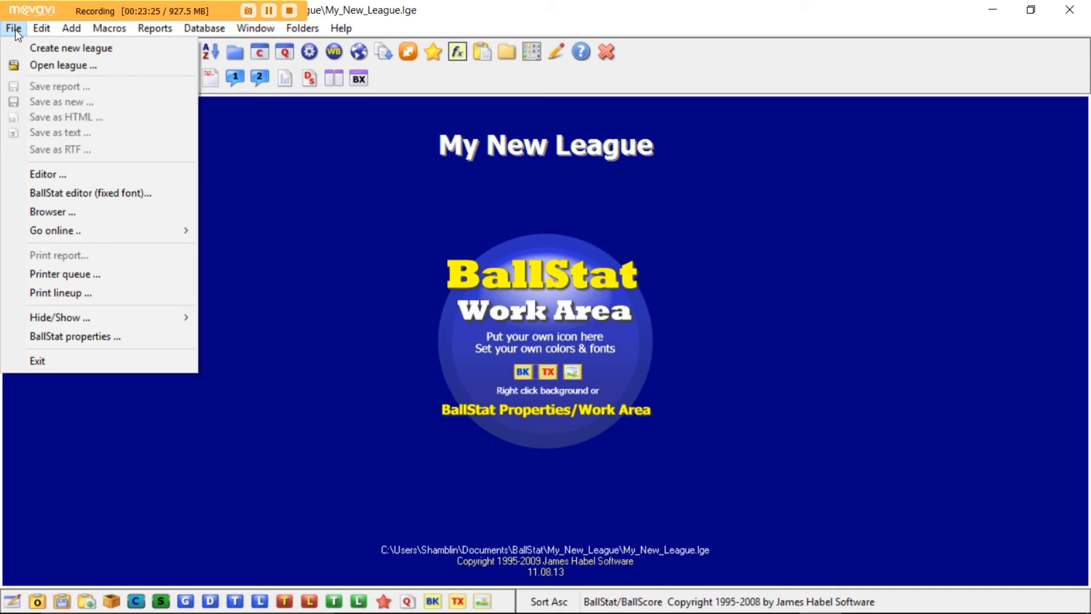
{"action": "left_click", "coordinate": [347, 240]}
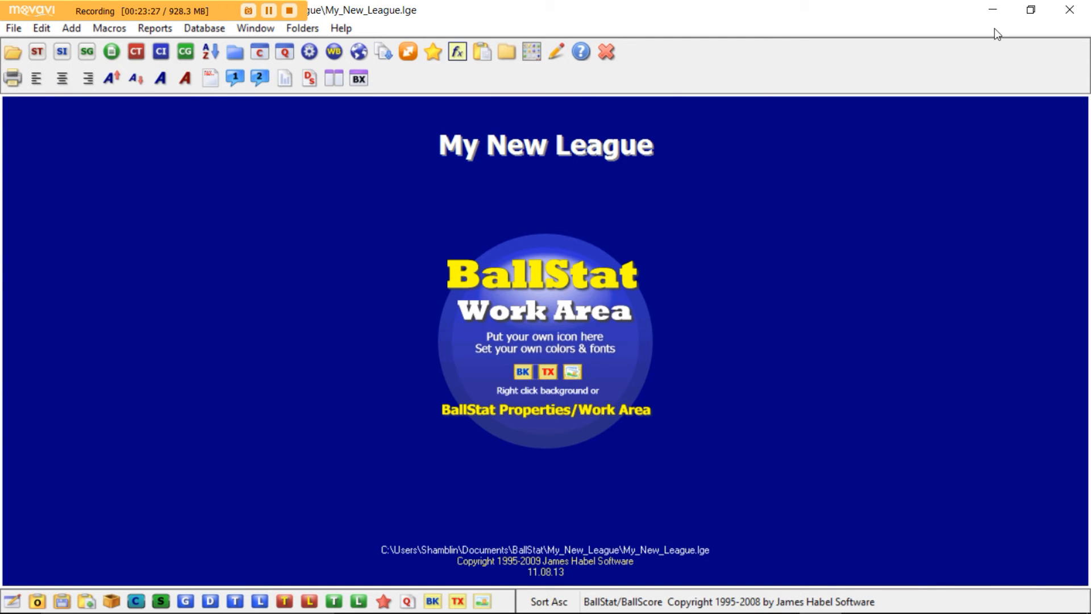
{"action": "left_click", "coordinate": [1065, 13]}
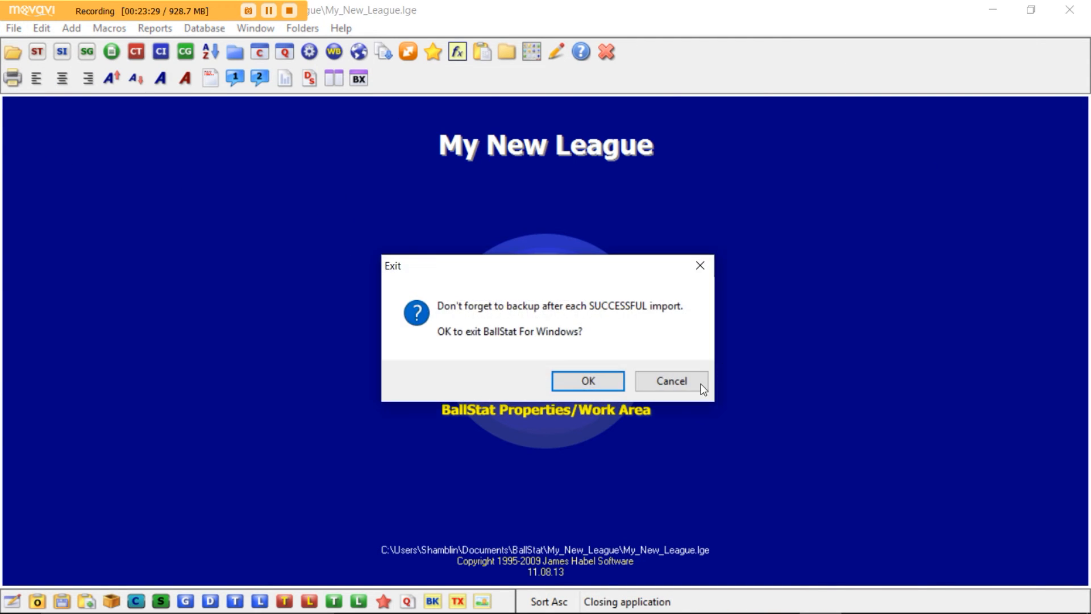
{"action": "left_click", "coordinate": [585, 381]}
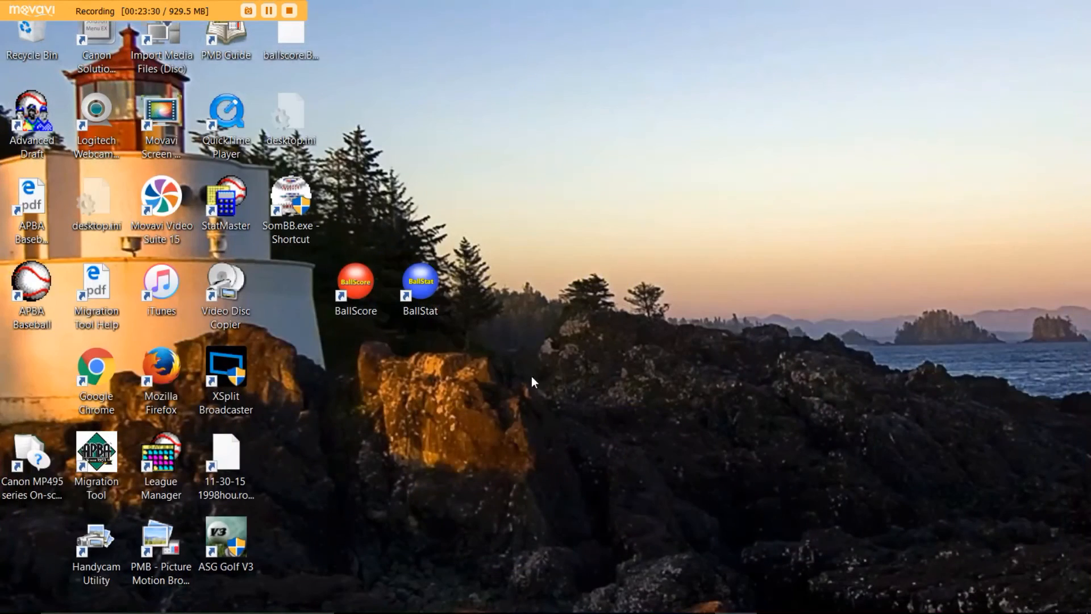
{"action": "double_click", "coordinate": [357, 299]}
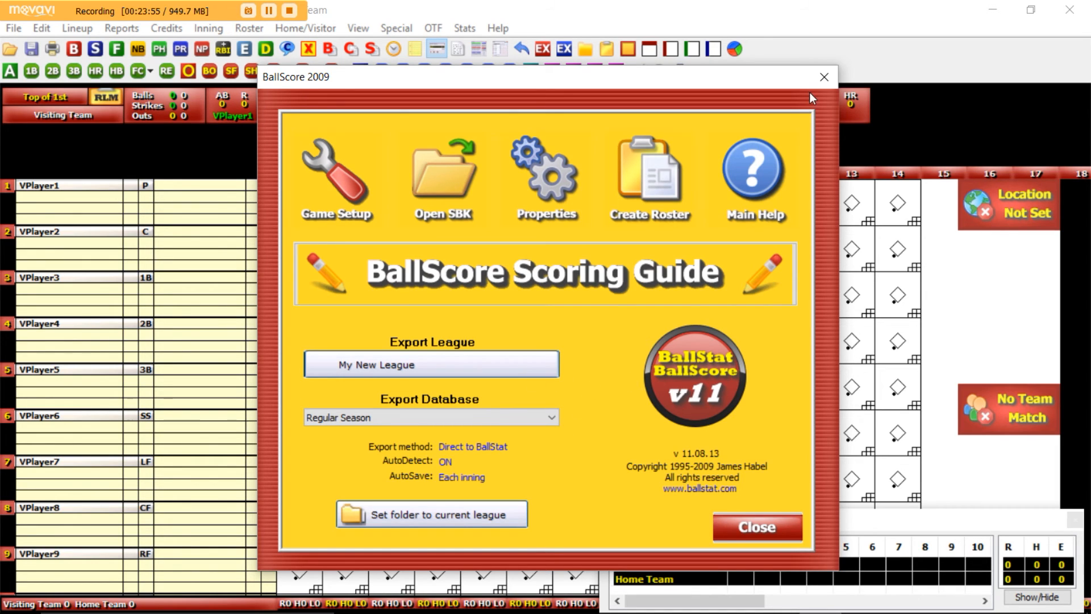
{"action": "left_click", "coordinate": [824, 77]}
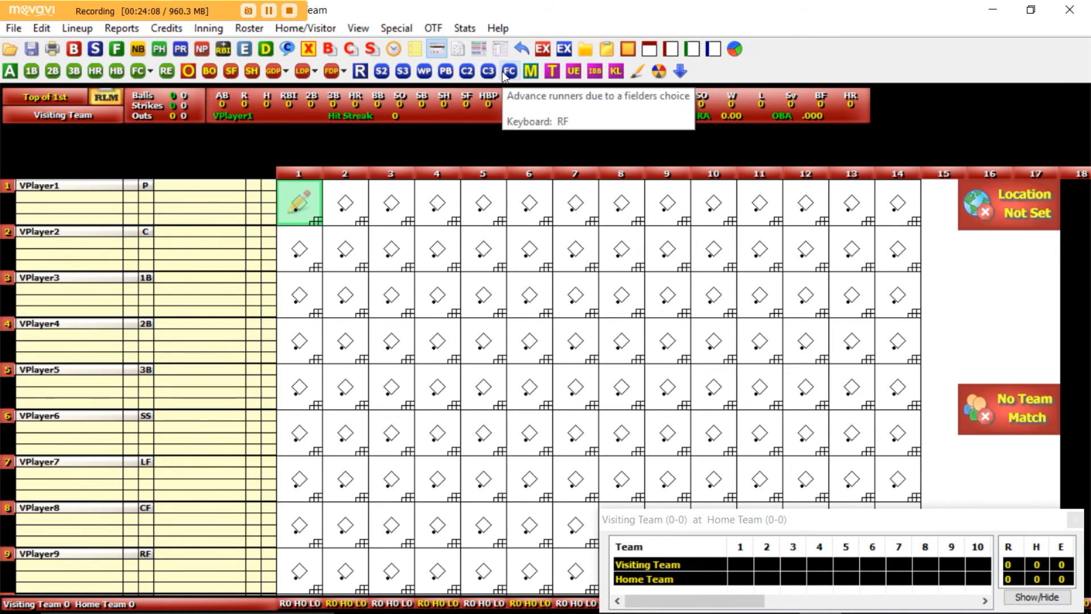
Examine the play-scoring tools and the commands for team statistics, on-the-fly setup, special situations, display tools, home and visitor scorebooks, and innings
{"action": "left_click", "coordinate": [680, 72]}
{"action": "left_click", "coordinate": [680, 72]}
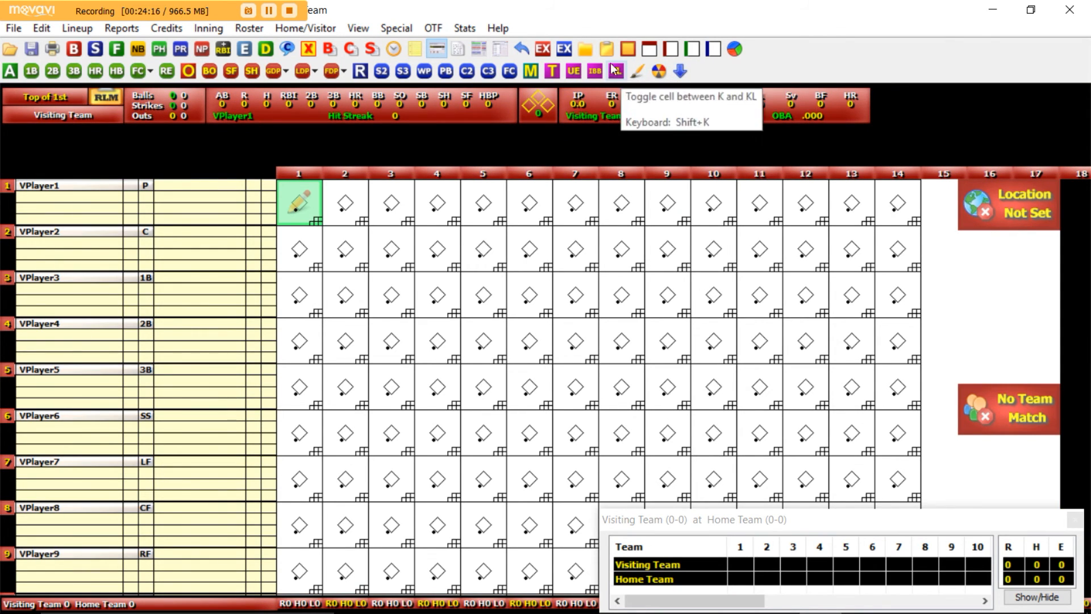
{"action": "left_click", "coordinate": [463, 29]}
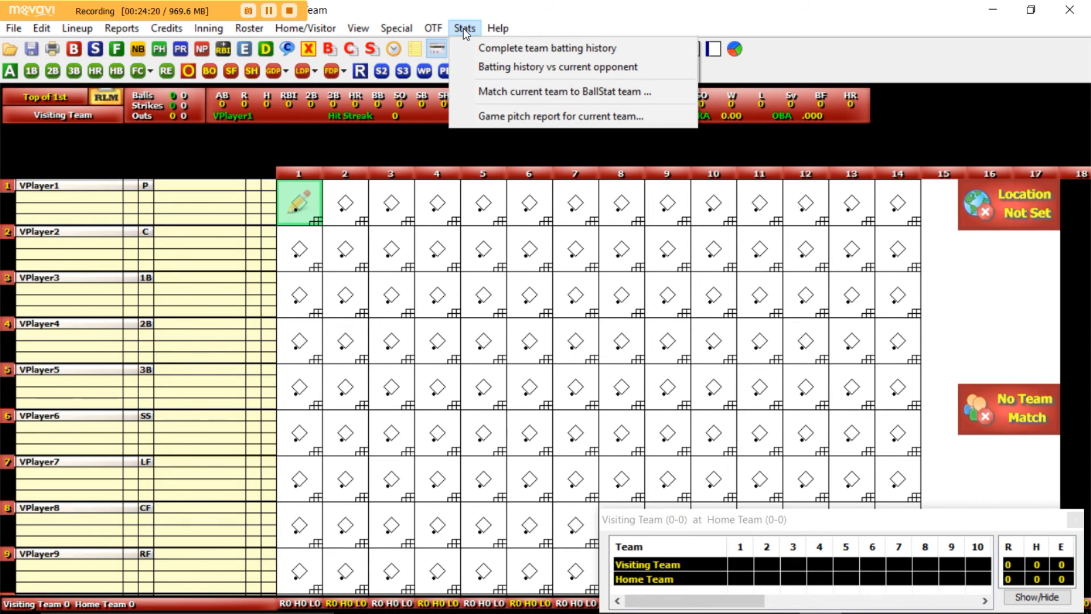
{"action": "mouse_move", "coordinate": [435, 29]}
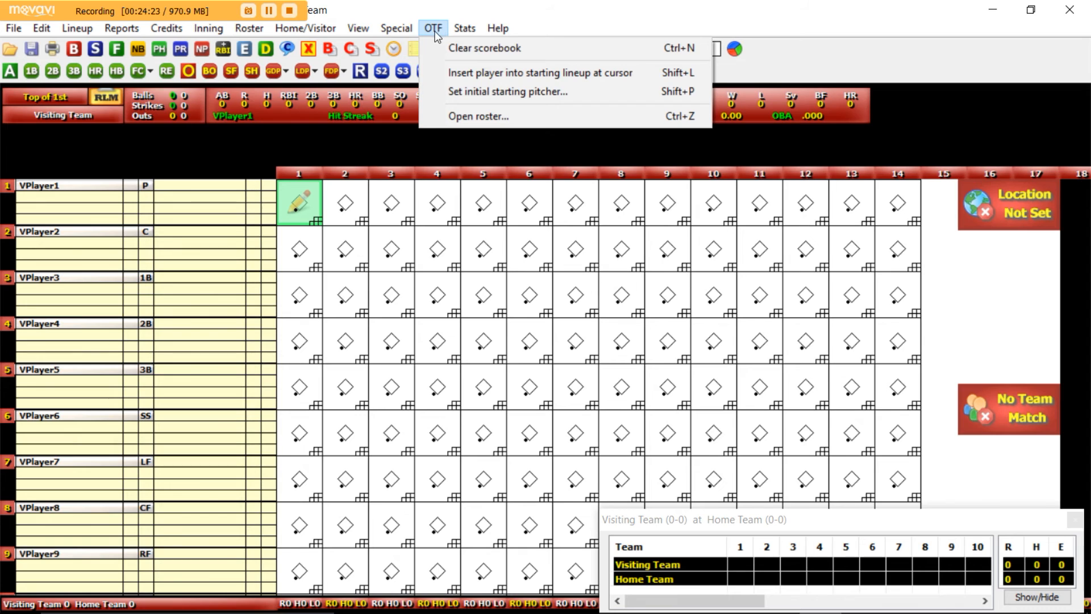
{"action": "mouse_move", "coordinate": [398, 28]}
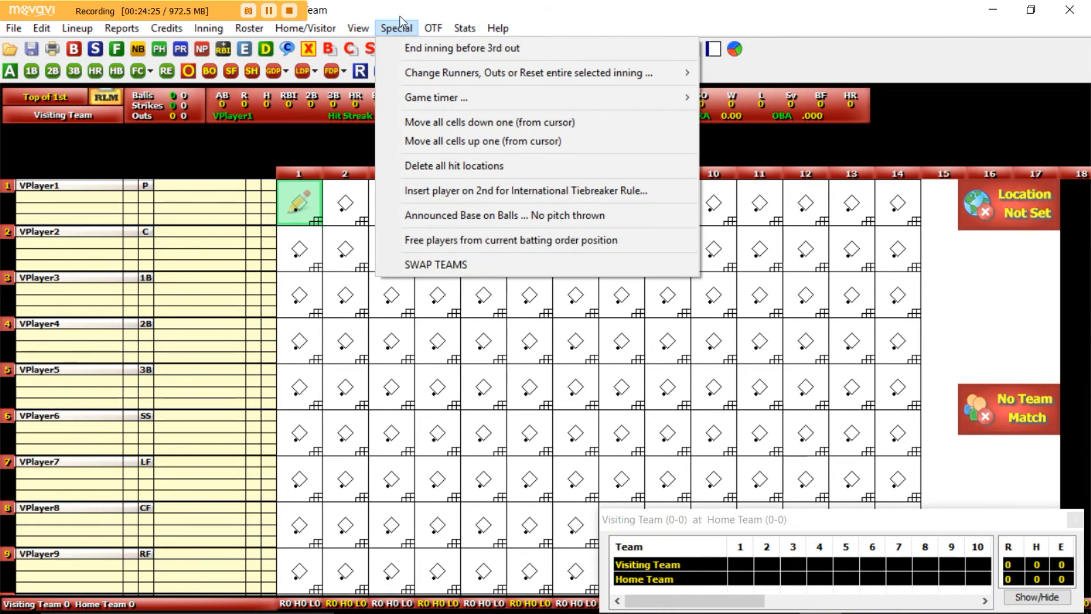
{"action": "mouse_move", "coordinate": [354, 28]}
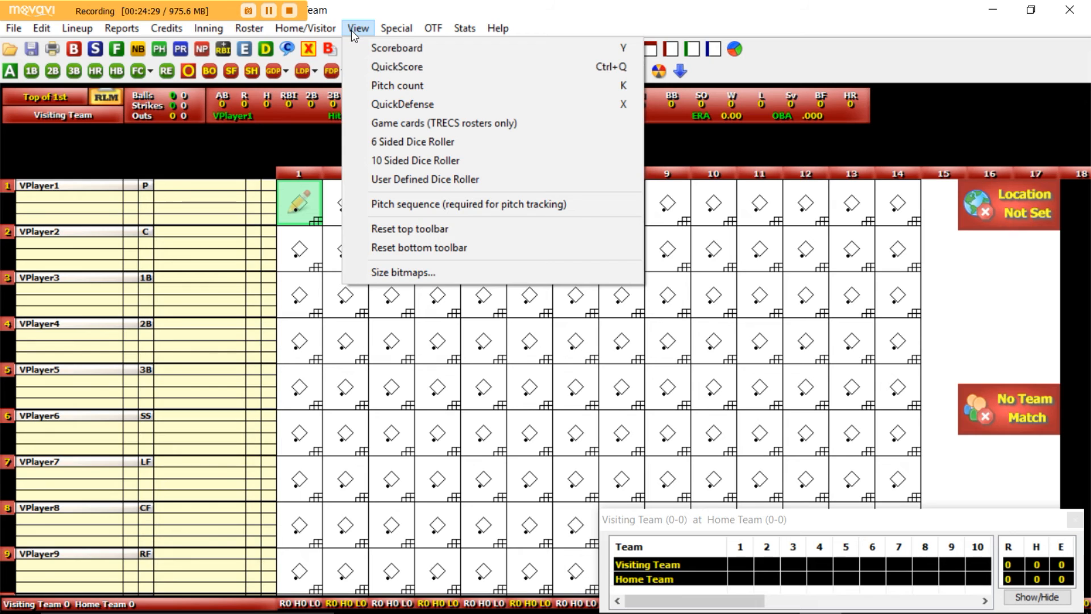
{"action": "mouse_move", "coordinate": [320, 31]}
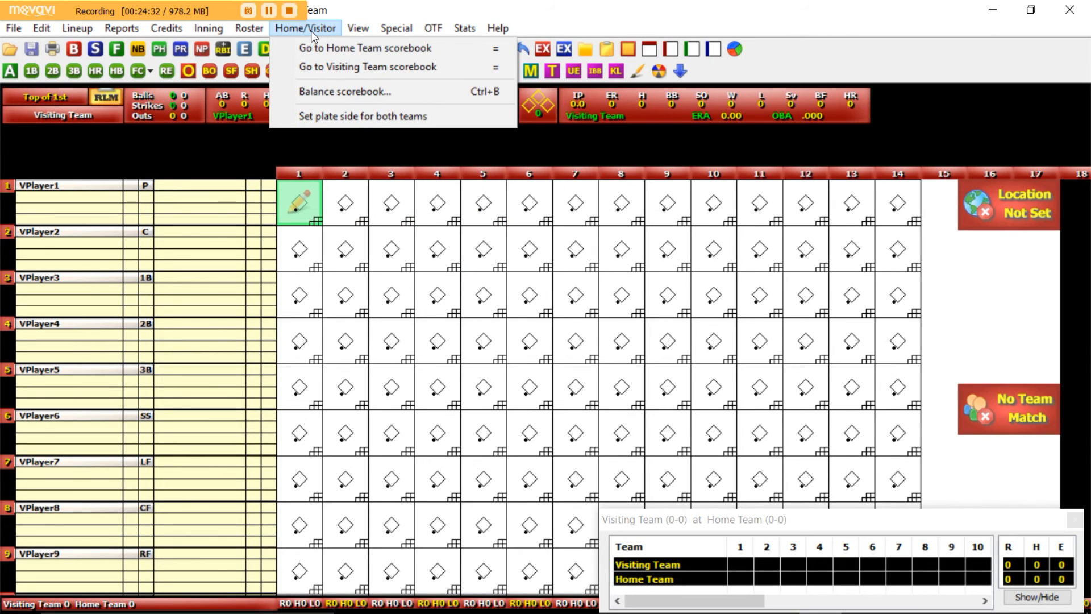
{"action": "mouse_move", "coordinate": [244, 29]}
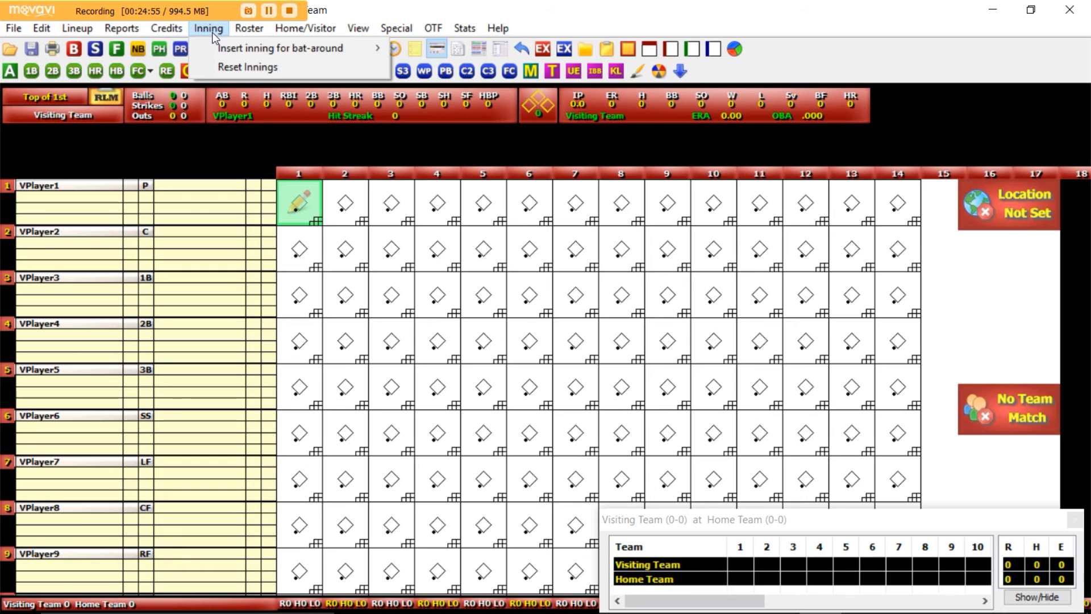
{"action": "mouse_move", "coordinate": [236, 54]}
{"action": "left_click", "coordinate": [211, 32]}
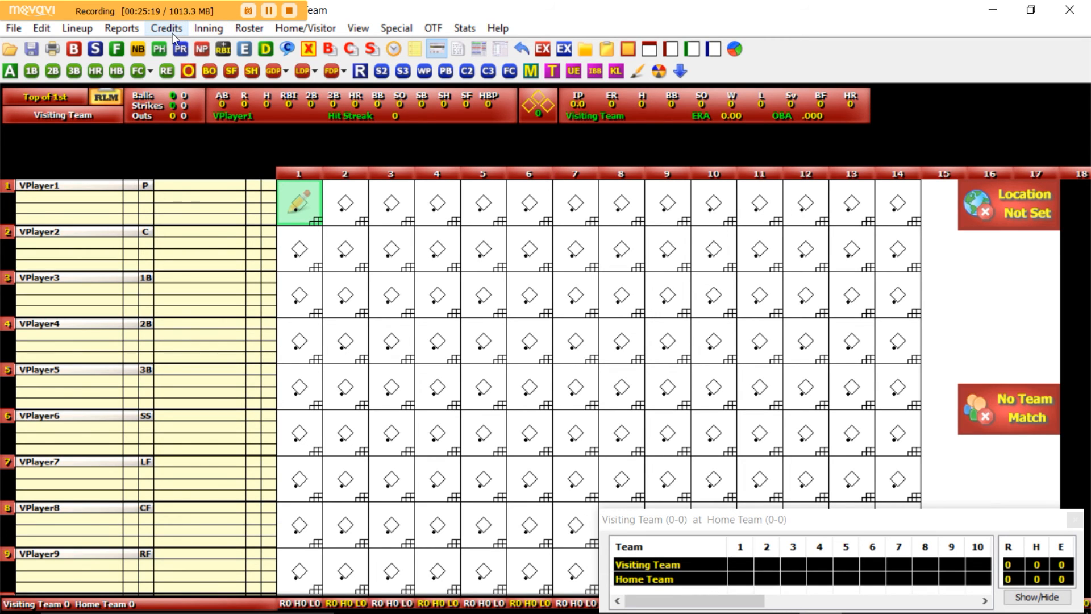
Examine the commands for reports, lineup changes, scoresheet editing, and saving, printing and exporting scorebooks
{"action": "left_click", "coordinate": [109, 31]}
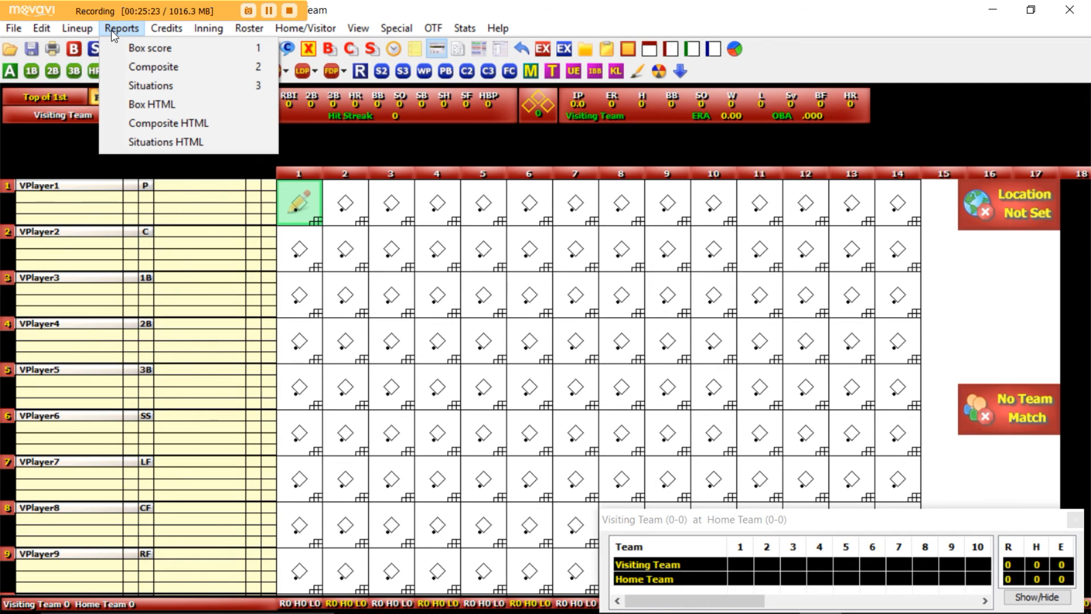
{"action": "mouse_move", "coordinate": [94, 29]}
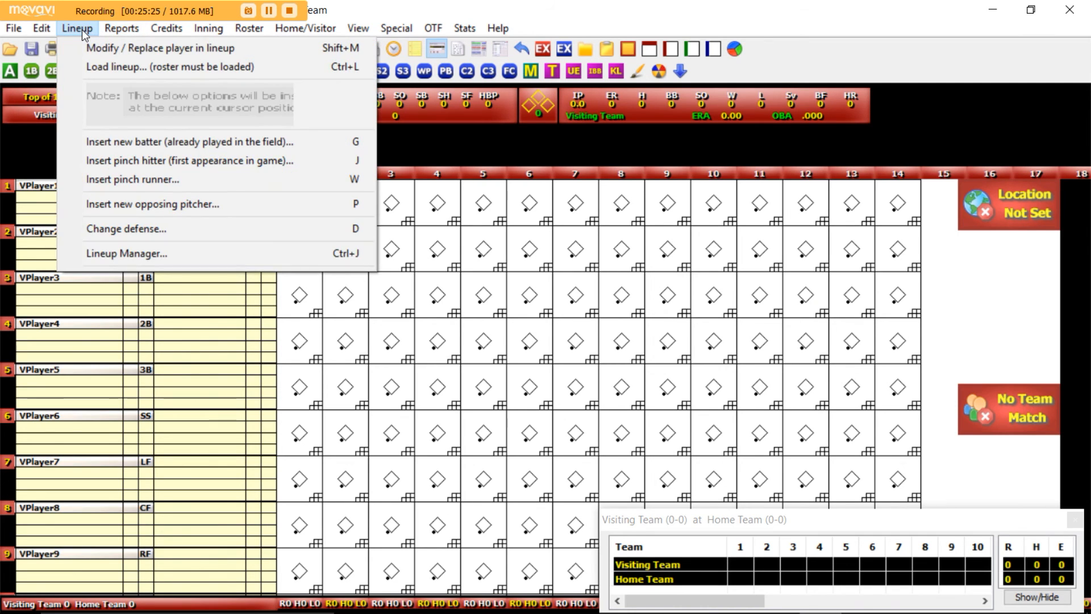
{"action": "mouse_move", "coordinate": [53, 29]}
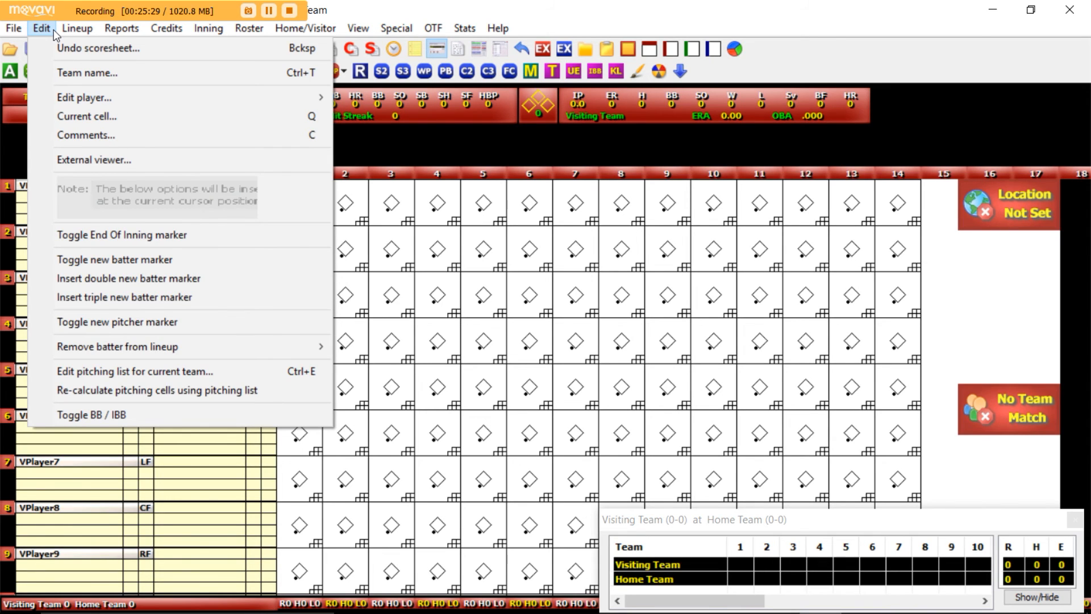
{"action": "mouse_move", "coordinate": [19, 34]}
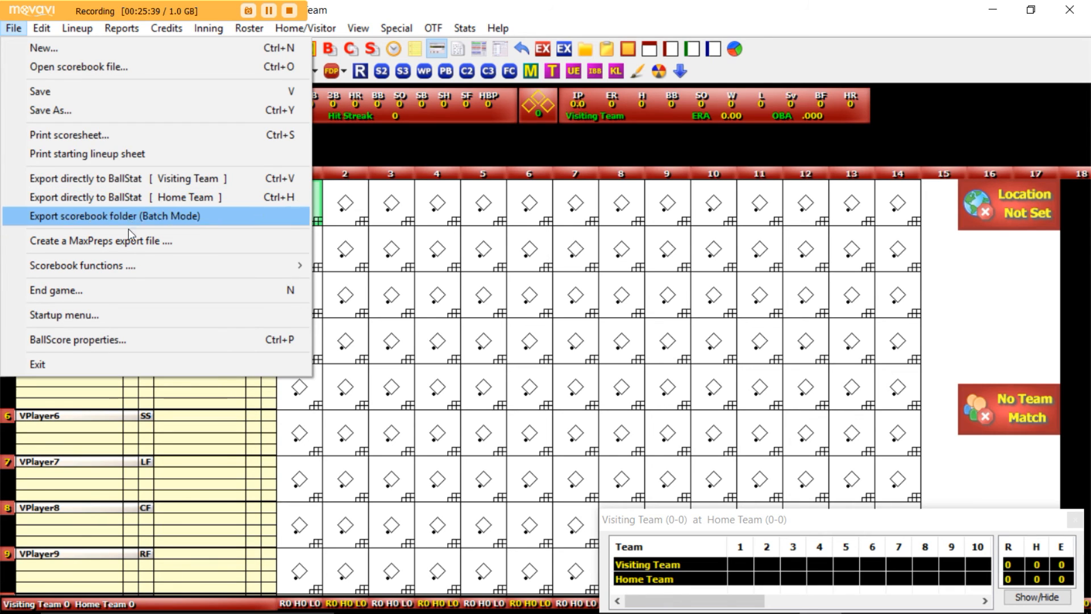
{"action": "mouse_move", "coordinate": [130, 264]}
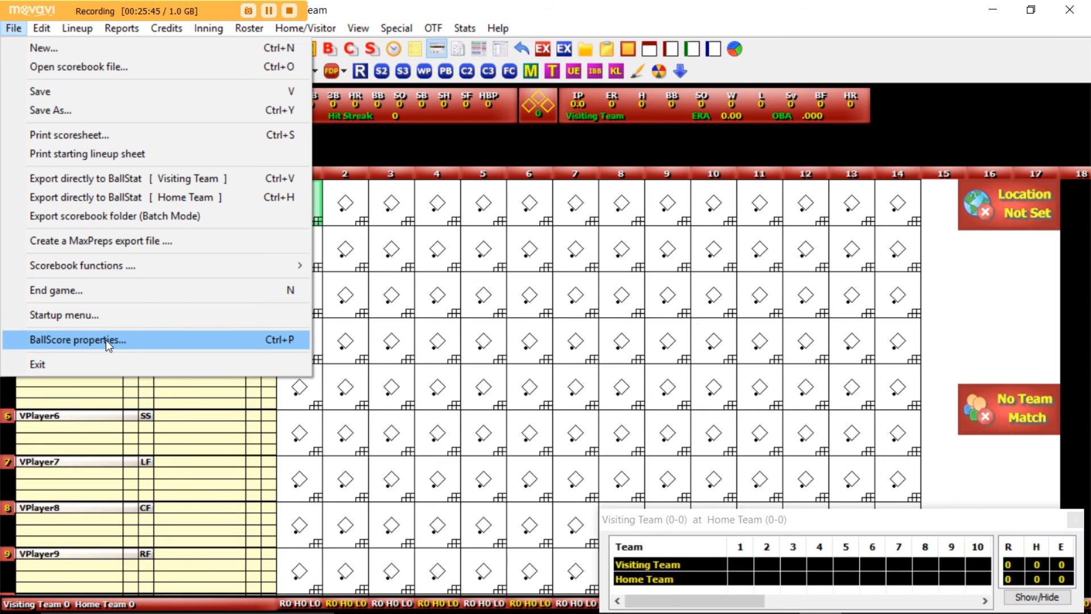
{"action": "left_click", "coordinate": [475, 131]}
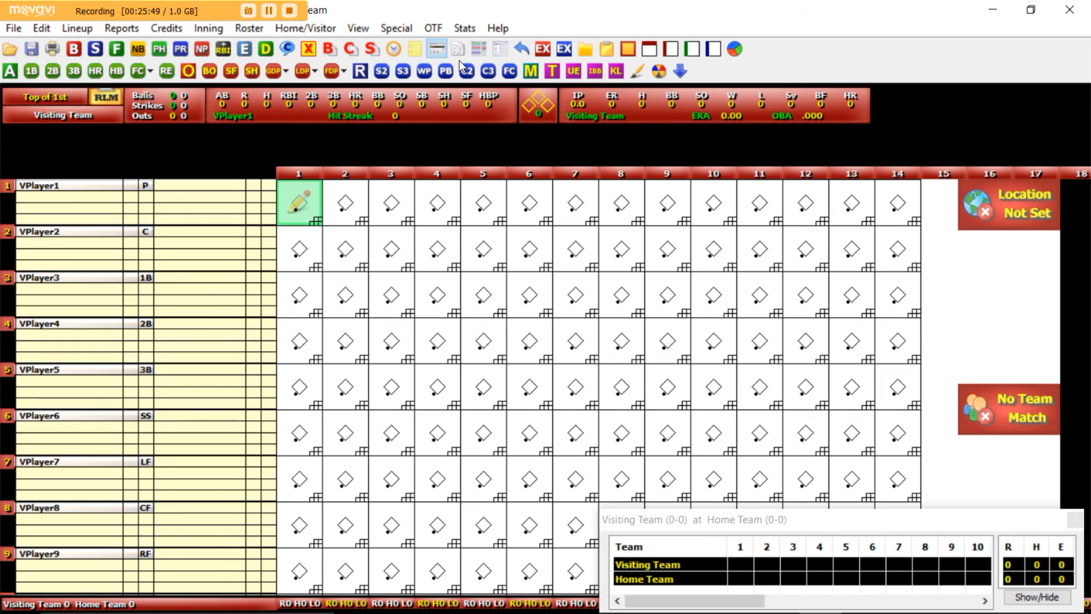
Open the BallScore properties and examine the general, folder and table-top game settings, including the side choices for Die #1
{"action": "left_click", "coordinate": [458, 30]}
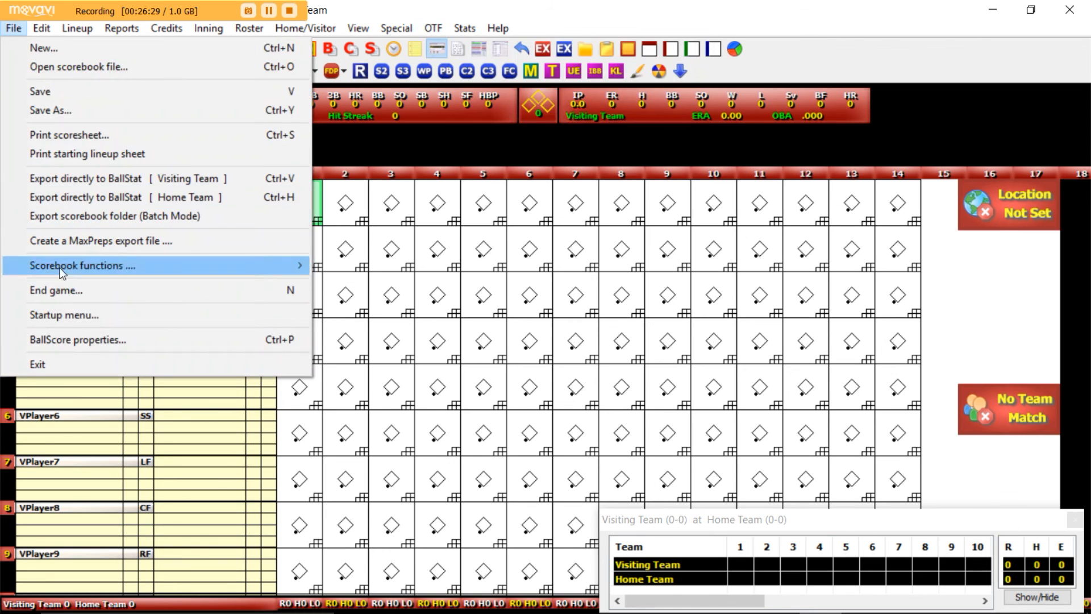
{"action": "left_click", "coordinate": [74, 343]}
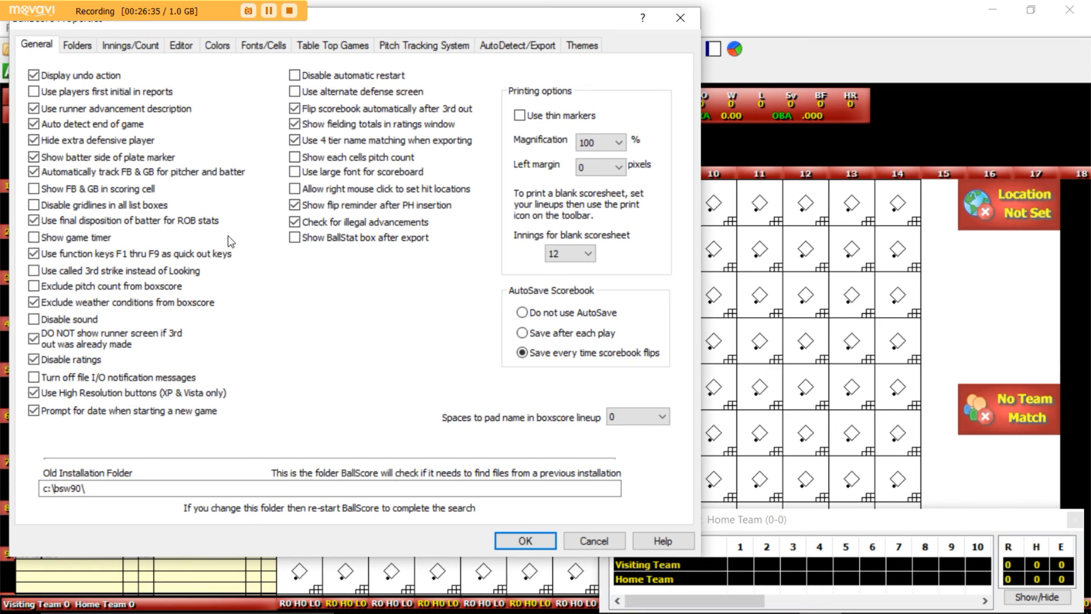
{"action": "left_click", "coordinate": [74, 43]}
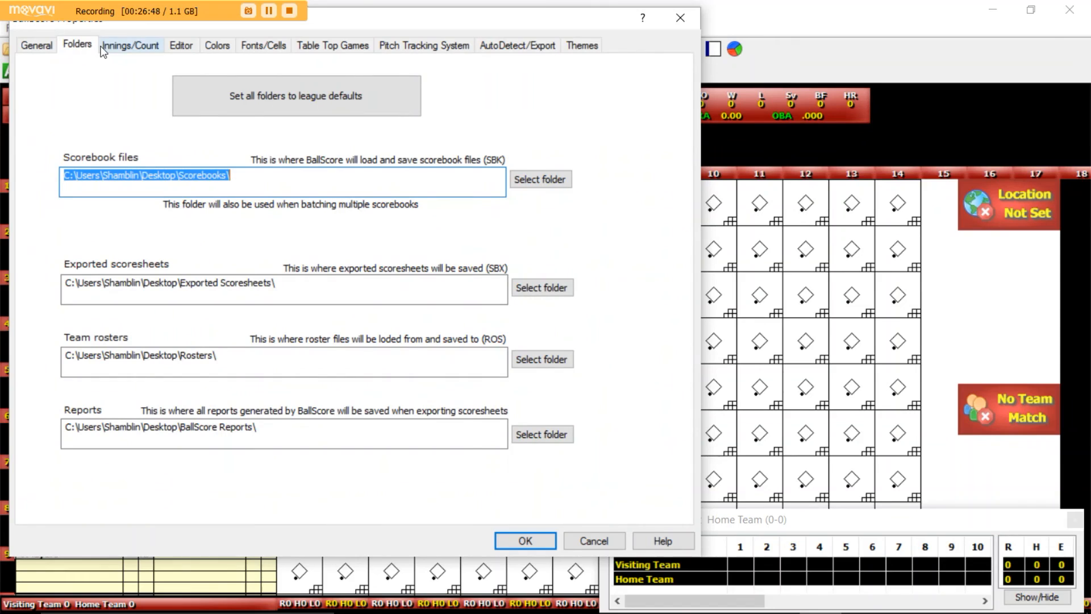
{"action": "left_click", "coordinate": [30, 43]}
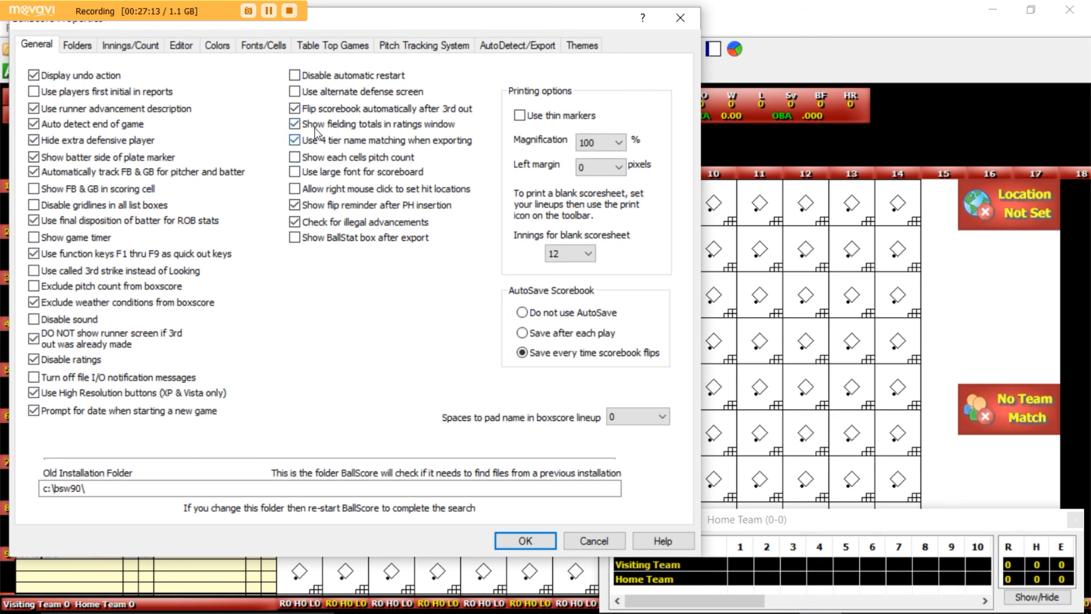
{"action": "left_click", "coordinate": [325, 48]}
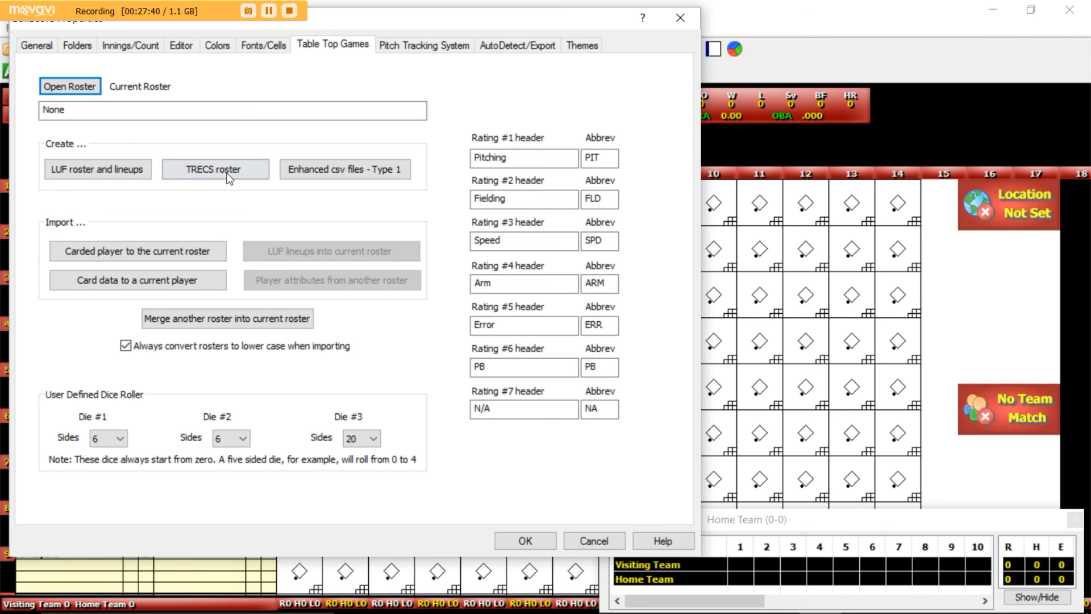
{"action": "left_click", "coordinate": [120, 441]}
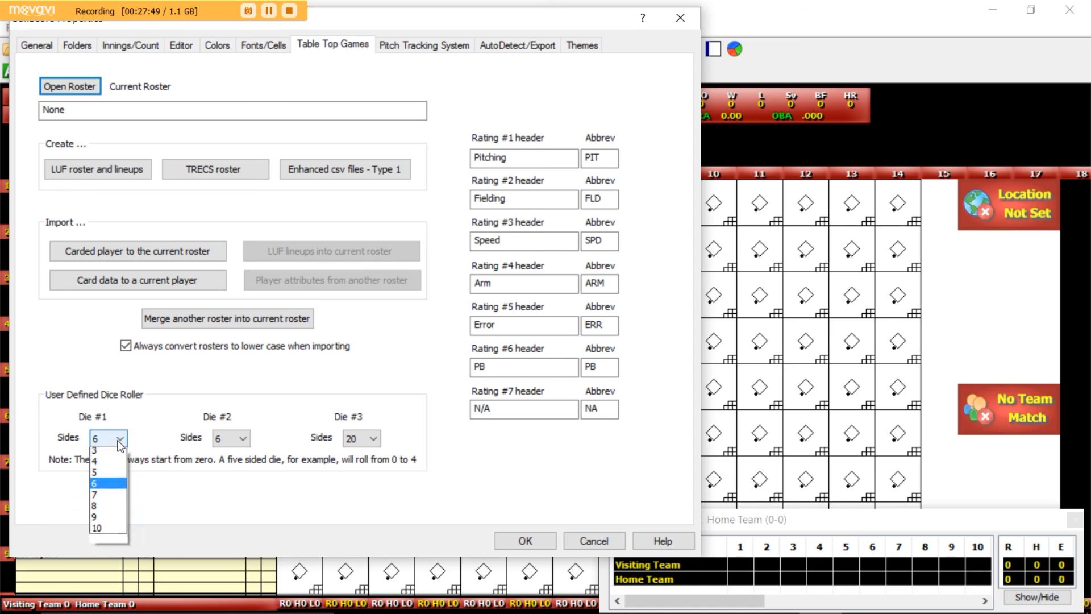
{"action": "left_click", "coordinate": [120, 441]}
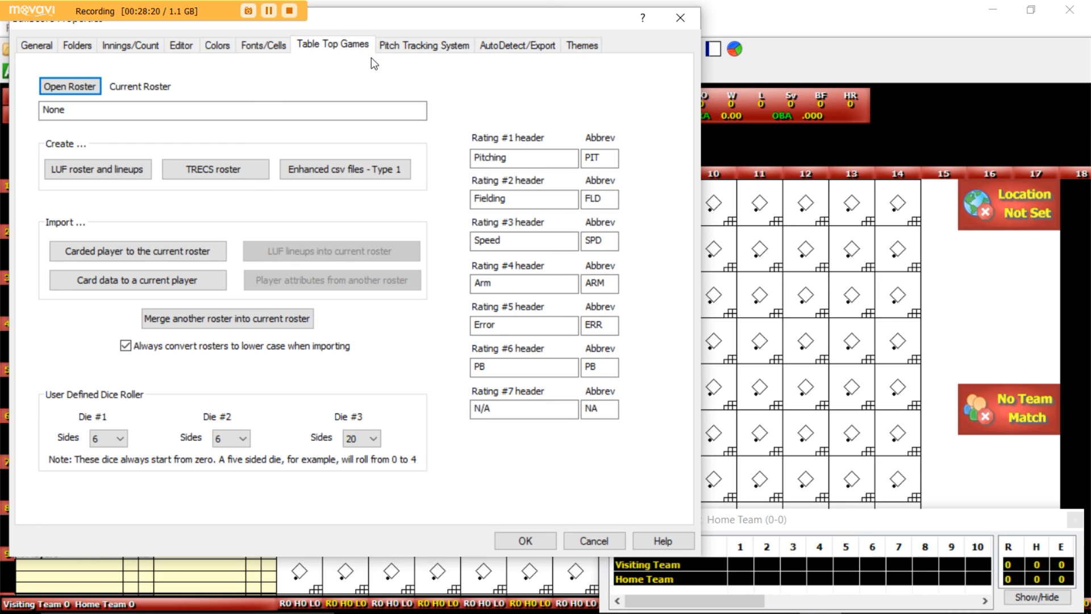
Examine the font and cell, color, report editor and general settings, and close the BallScore properties with OK
{"action": "left_click", "coordinate": [255, 42]}
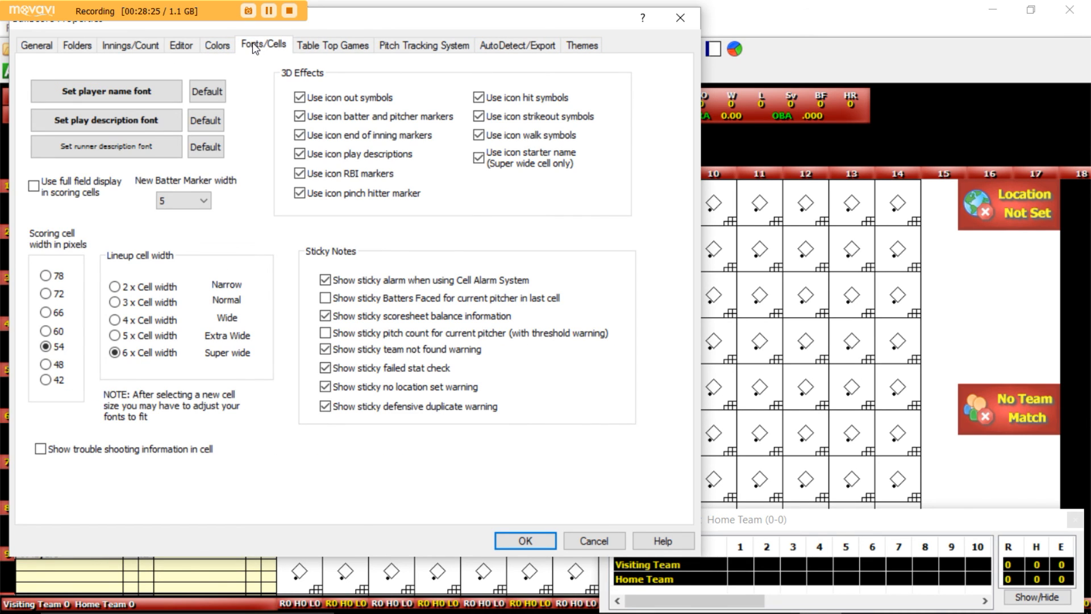
{"action": "left_click", "coordinate": [215, 46]}
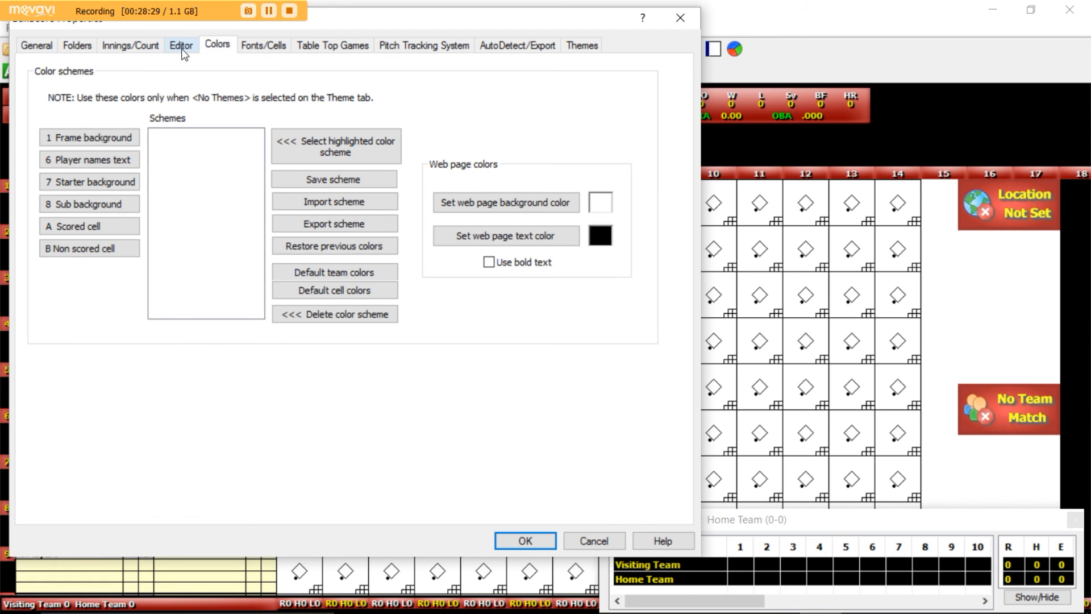
{"action": "left_click", "coordinate": [181, 47]}
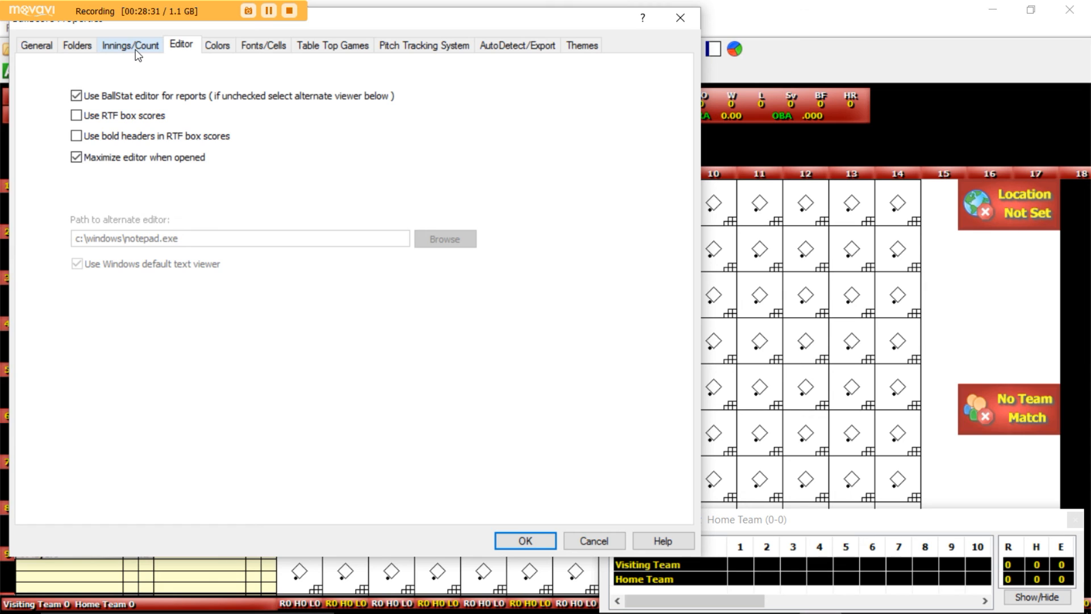
{"action": "left_click", "coordinate": [37, 45]}
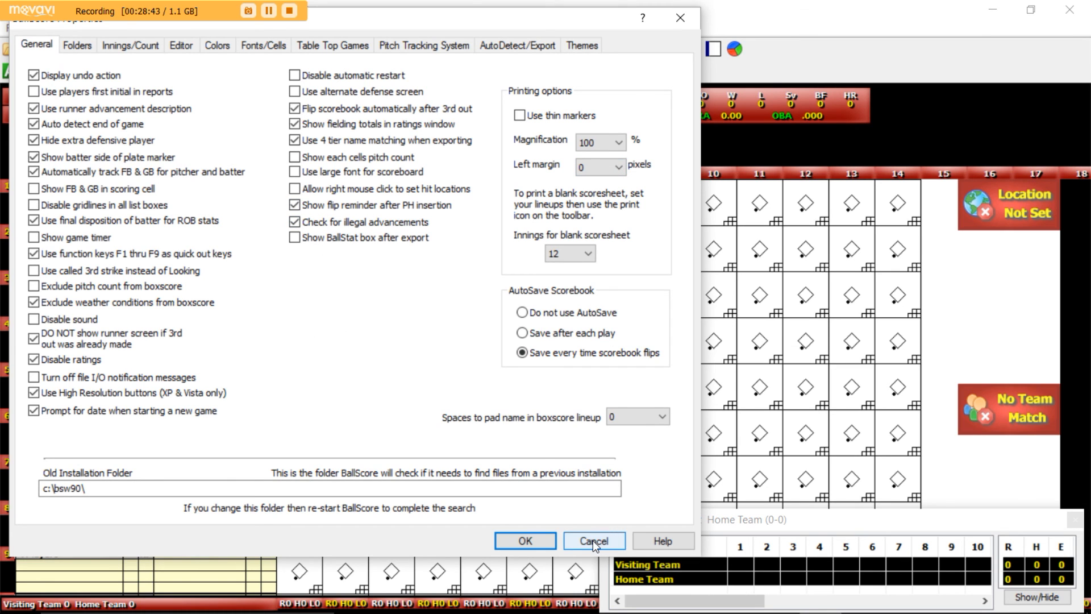
{"action": "left_click", "coordinate": [516, 540]}
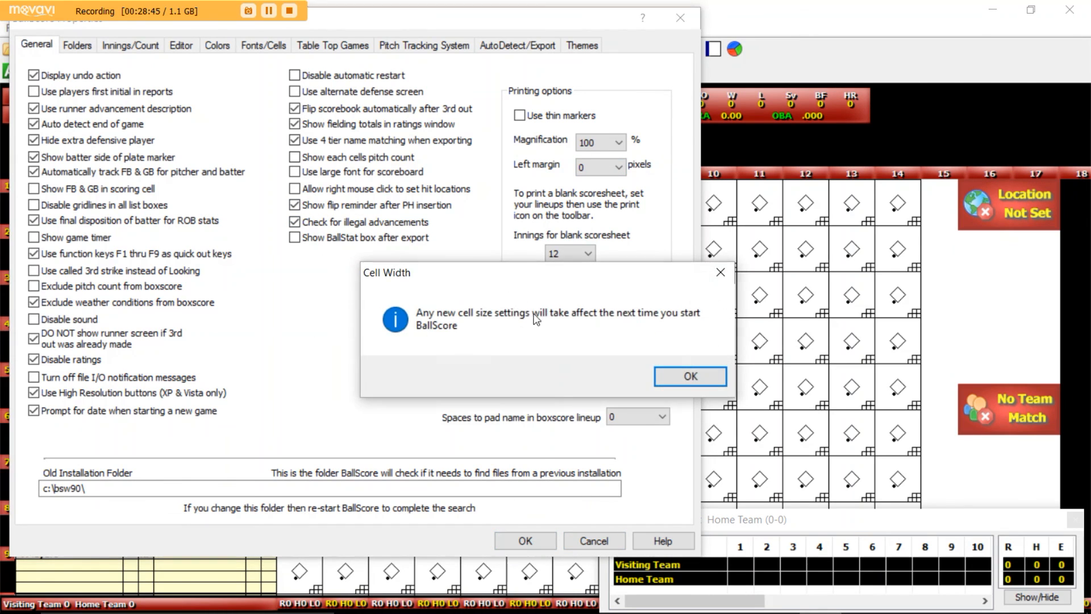
{"action": "left_click", "coordinate": [685, 377]}
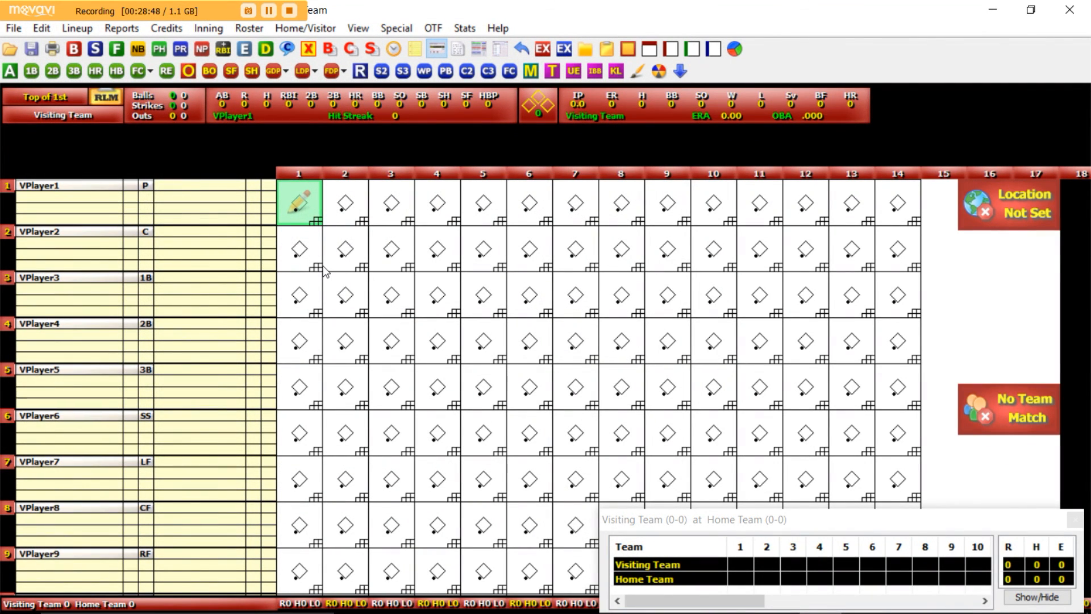